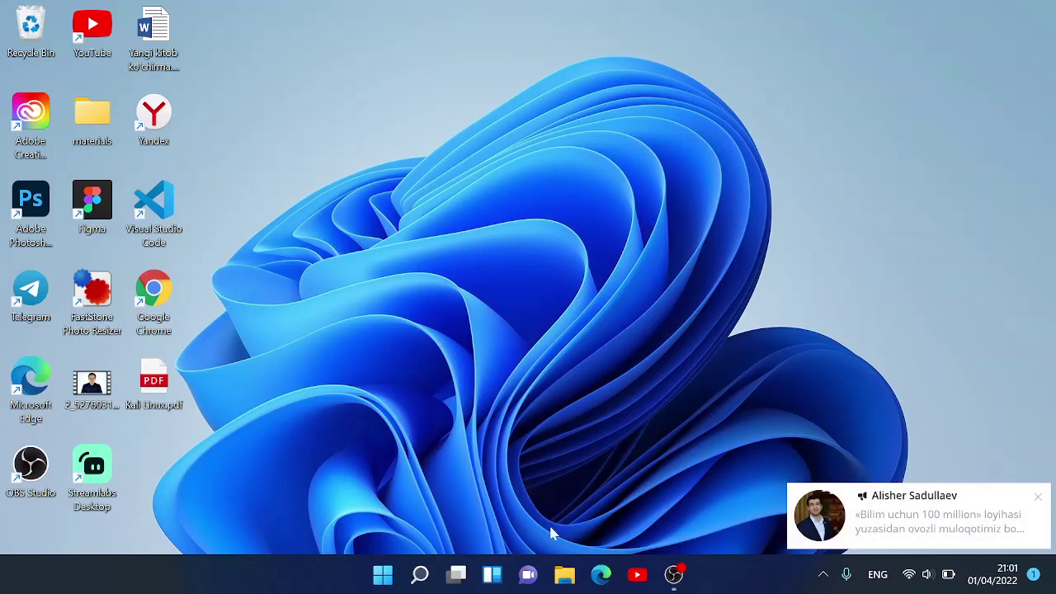
- Launch Microsoft Edge from the Windows taskbar
left_click(611, 579)
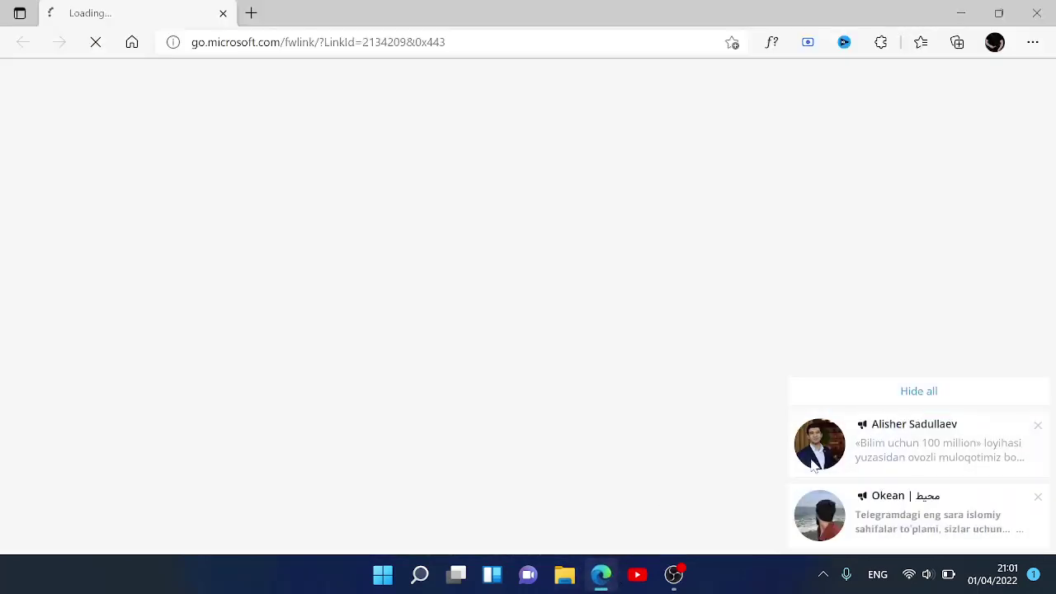
- Replace the Yandex start page with google.co.uz and clear the chat and news notifications
left_click(867, 401)
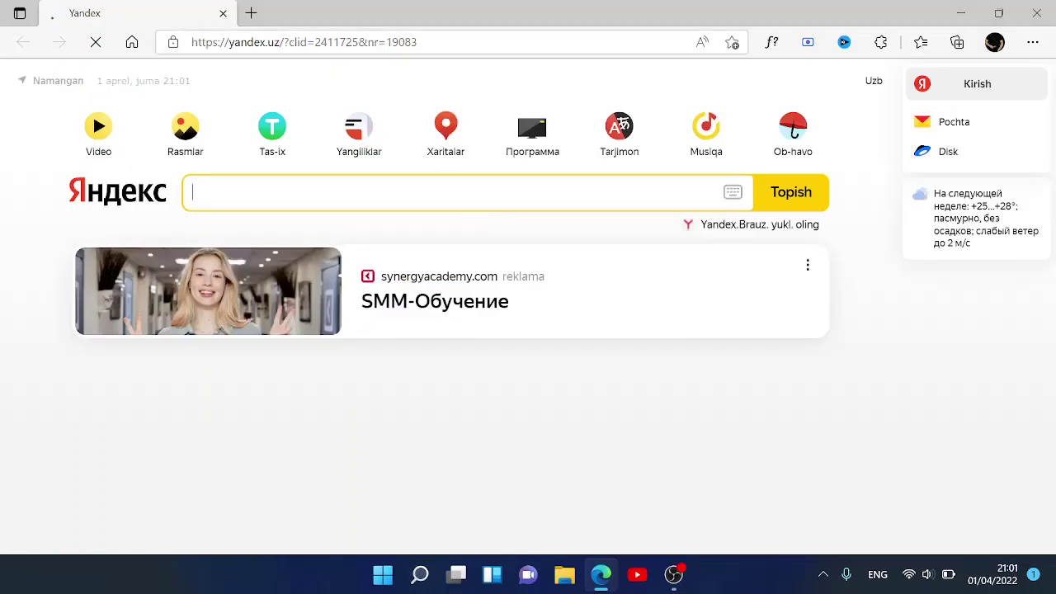
left_click(413, 41)
type("google.co.uz")
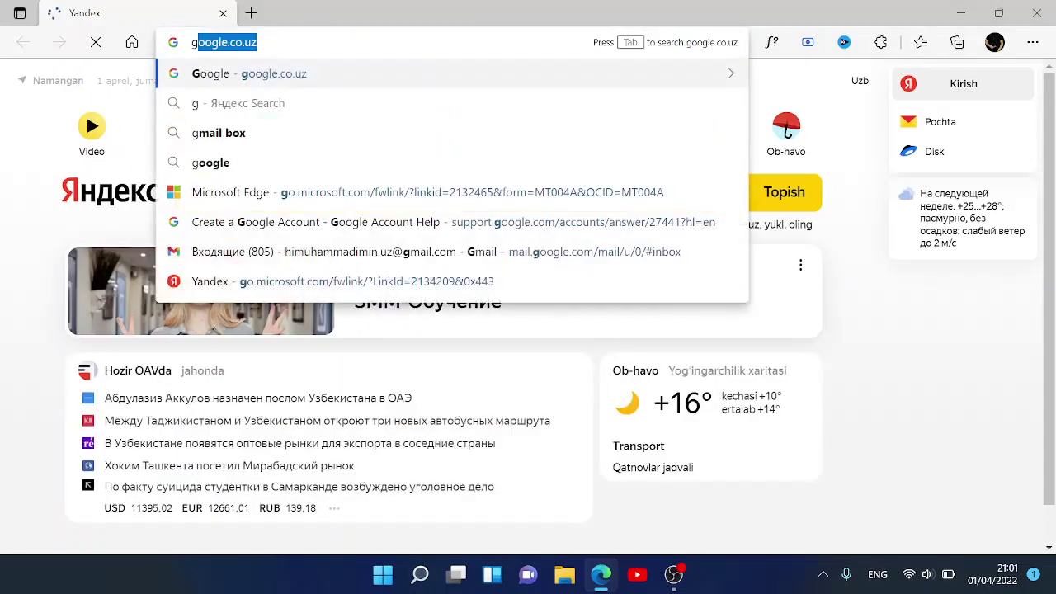
key("Return")
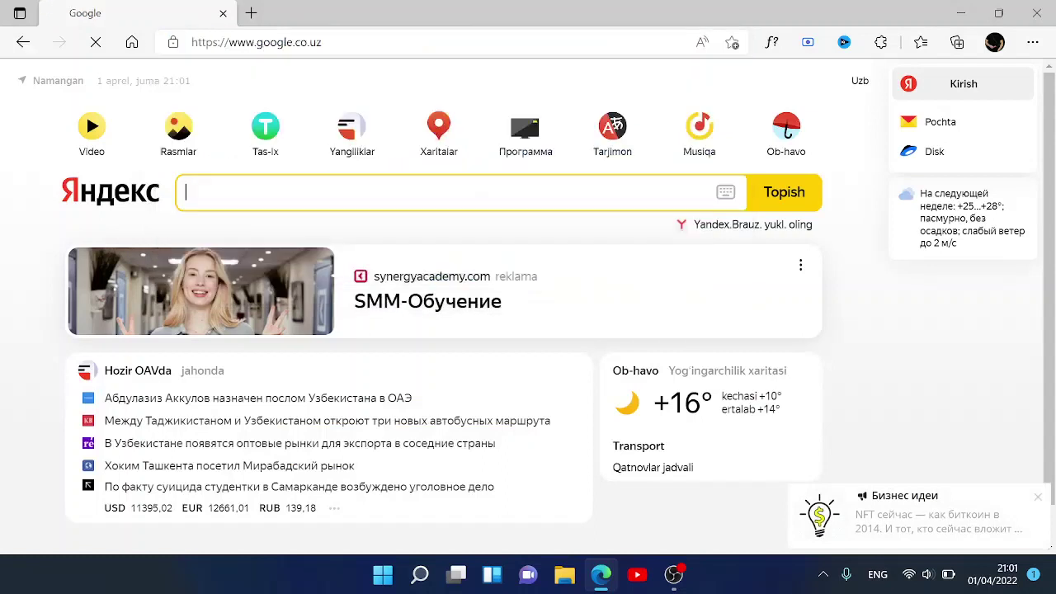
left_click(1038, 496)
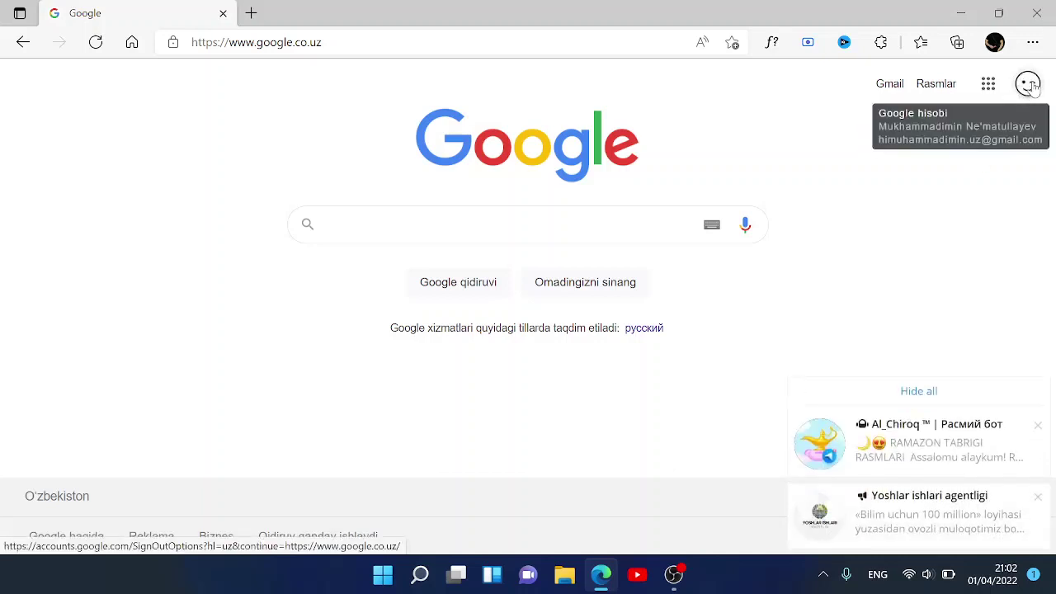
- From the Google account panel, choose 'Boshqa hisob kiritish' to add another account
left_click(953, 394)
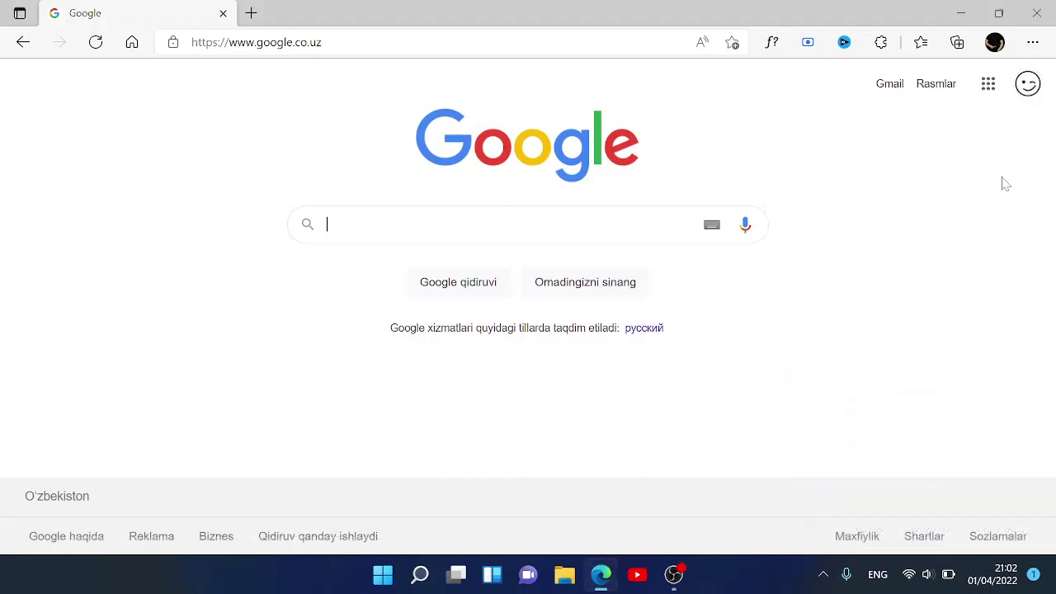
left_click(1028, 84)
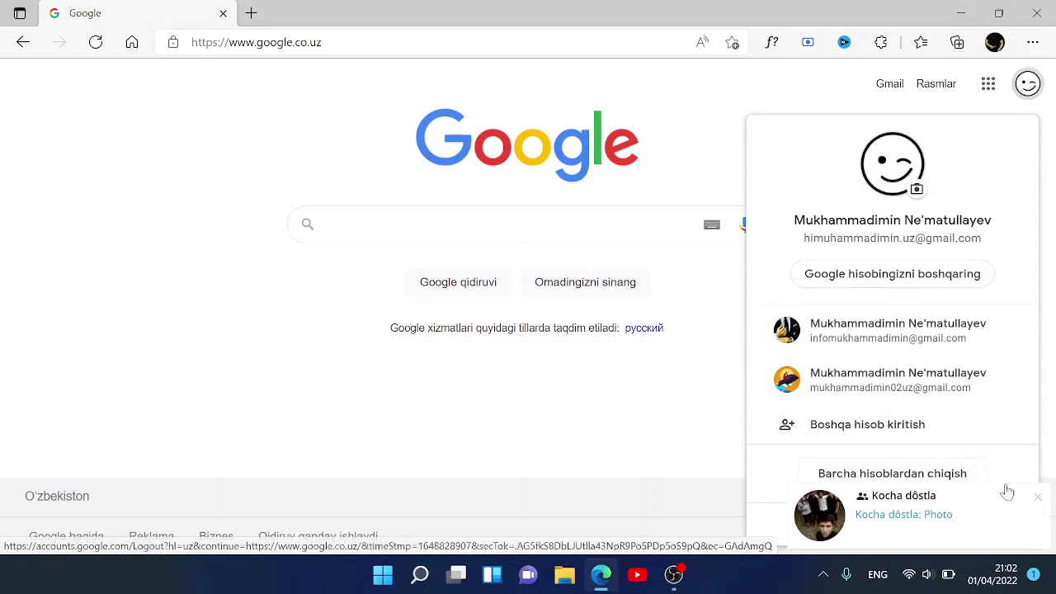
left_click(1038, 496)
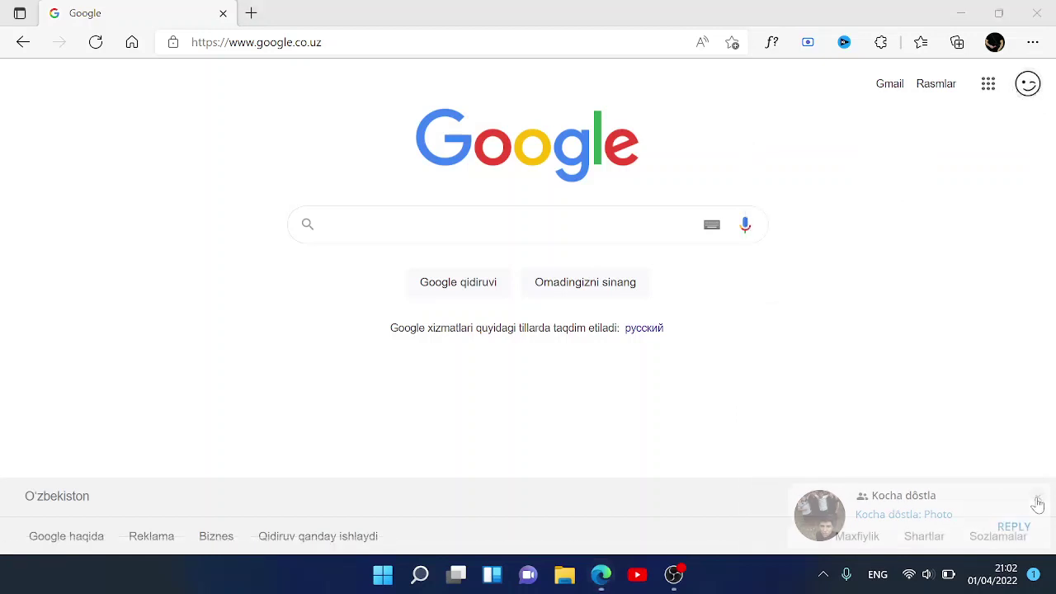
left_click(1027, 83)
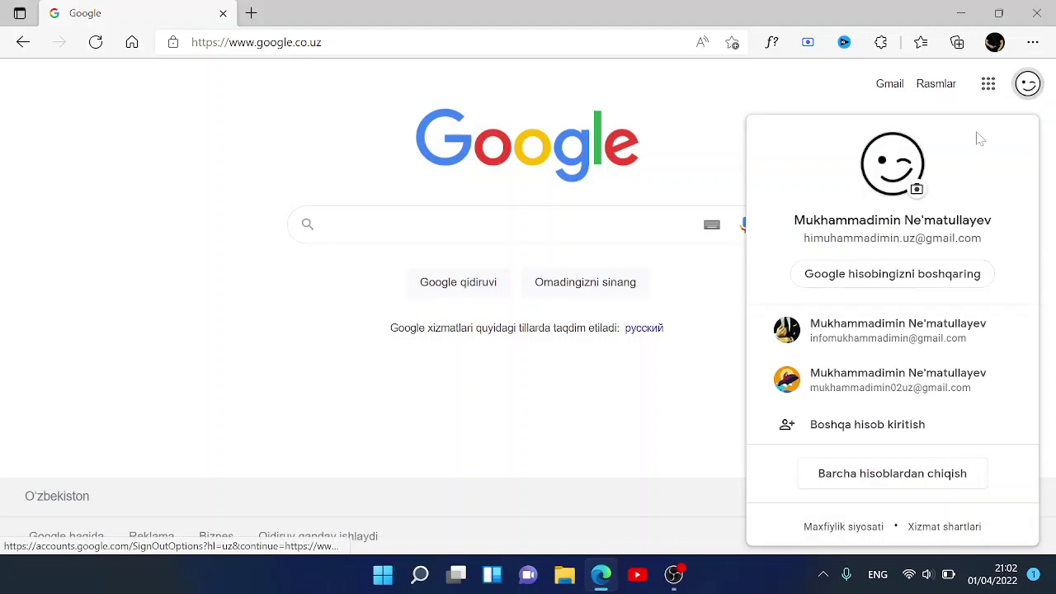
left_click(824, 427)
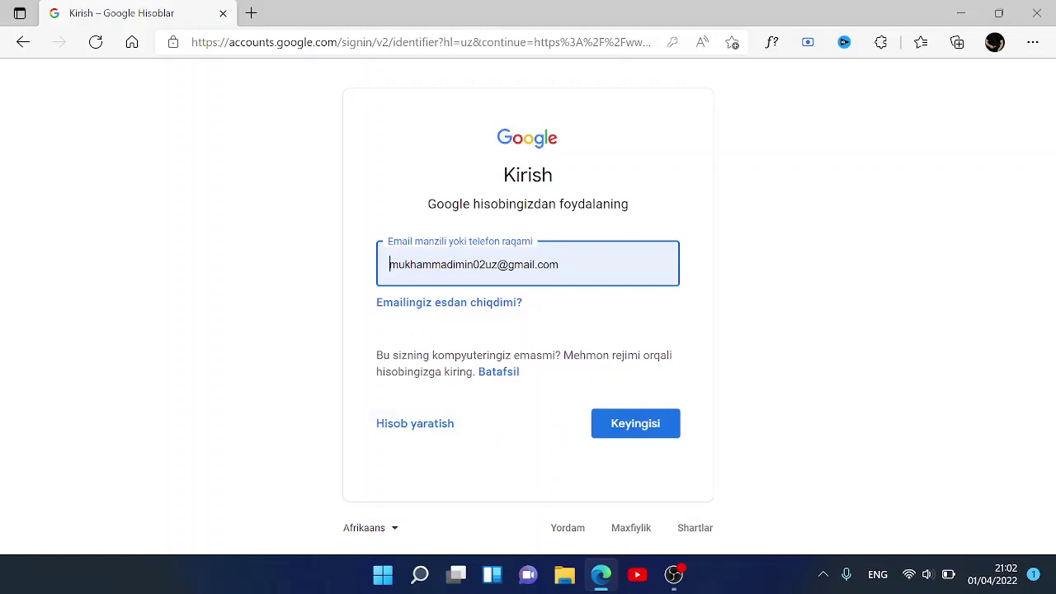
- Erase the prefilled sign-in e-mail, then go back to the google.co.uz homepage
left_click(576, 264)
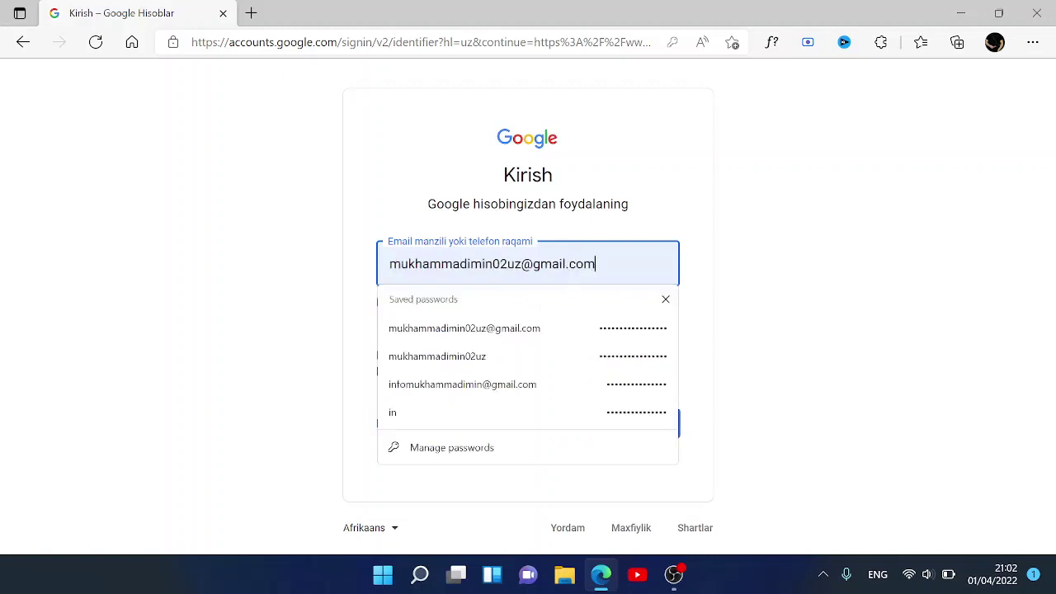
key("BackSpace")
key("BackSpace")
key("BackSpace")
key("BackSpace")
key("BackSpace")
key("BackSpace")
key("BackSpace")
key("BackSpace")
key("BackSpace")
key("BackSpace")
key("BackSpace")
key("BackSpace")
key("BackSpace")
key("BackSpace")
key("BackSpace")
key("BackSpace")
key("BackSpace")
key("BackSpace")
key("BackSpace")
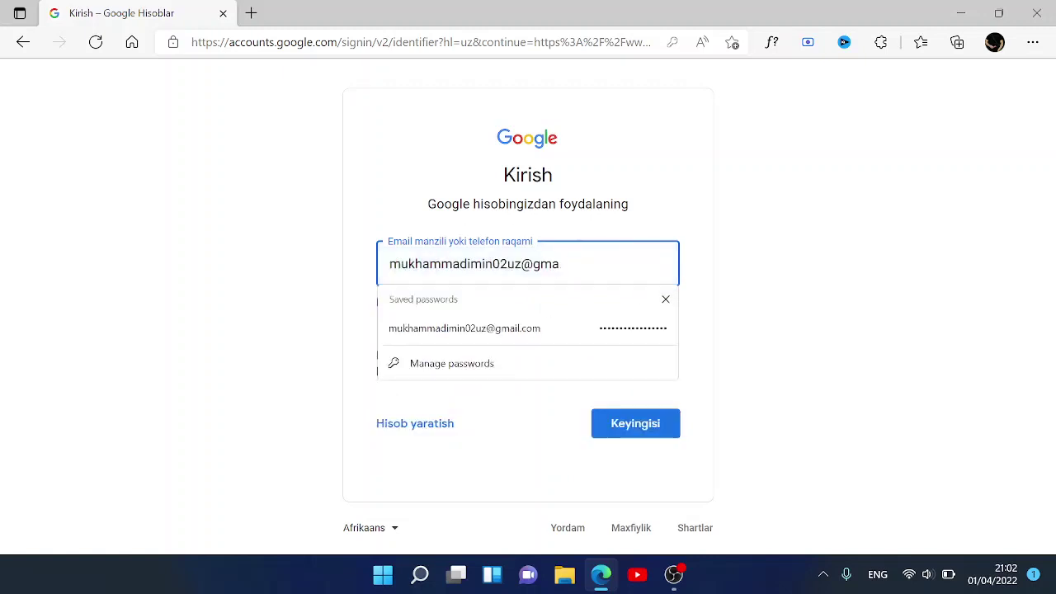
key("BackSpace")
key("BackSpace")
key("BackSpace")
key("BackSpace")
key("BackSpace")
key("BackSpace")
key("BackSpace")
key("BackSpace")
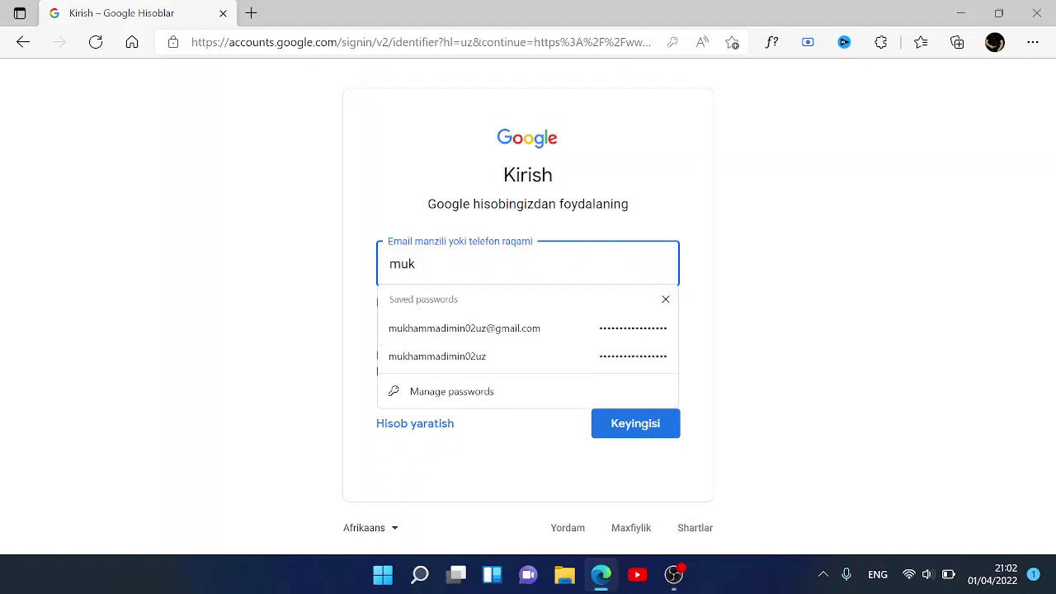
left_click(665, 299)
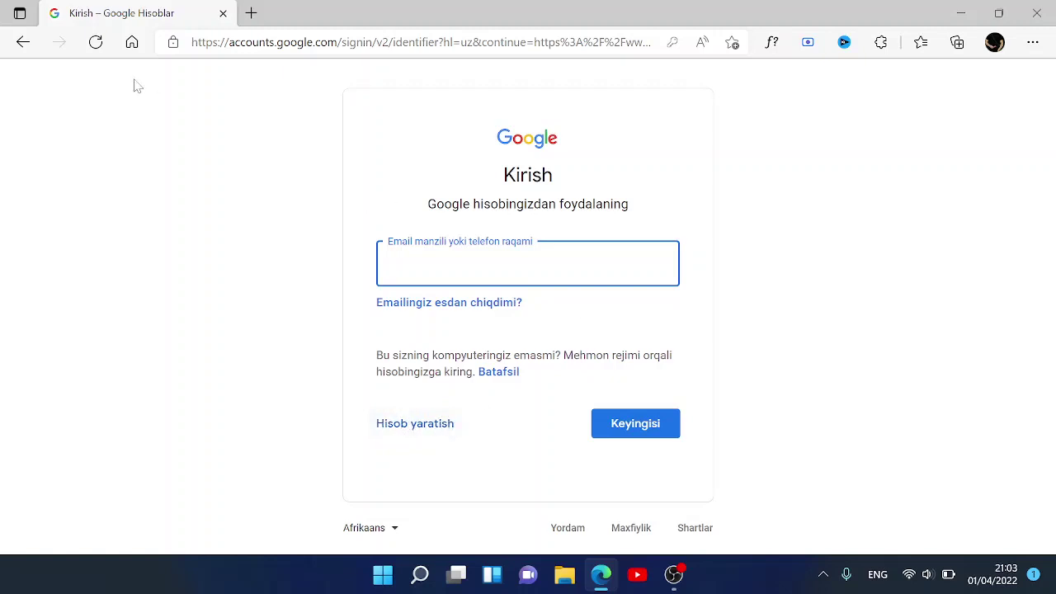
left_click(23, 42)
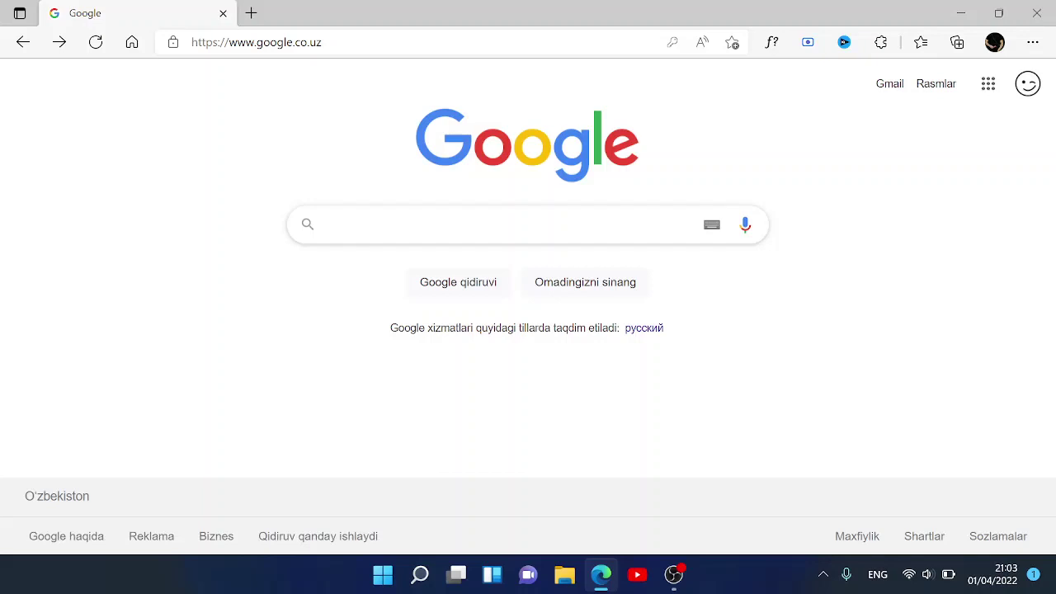
- Search Google for 'create google account' using the suggestion list
type("creta")
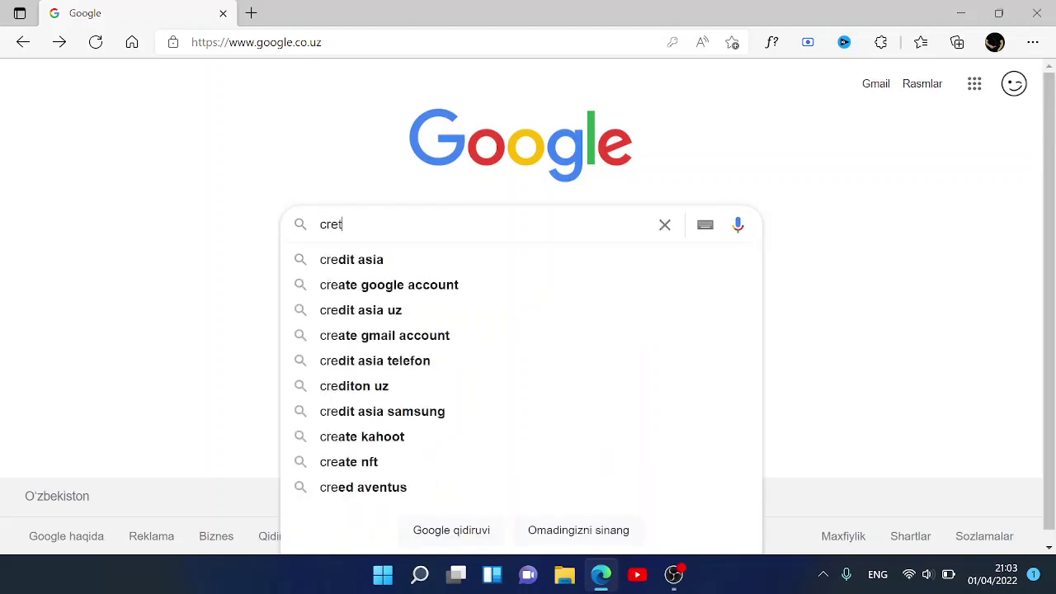
key("BackSpace")
key("BackSpace")
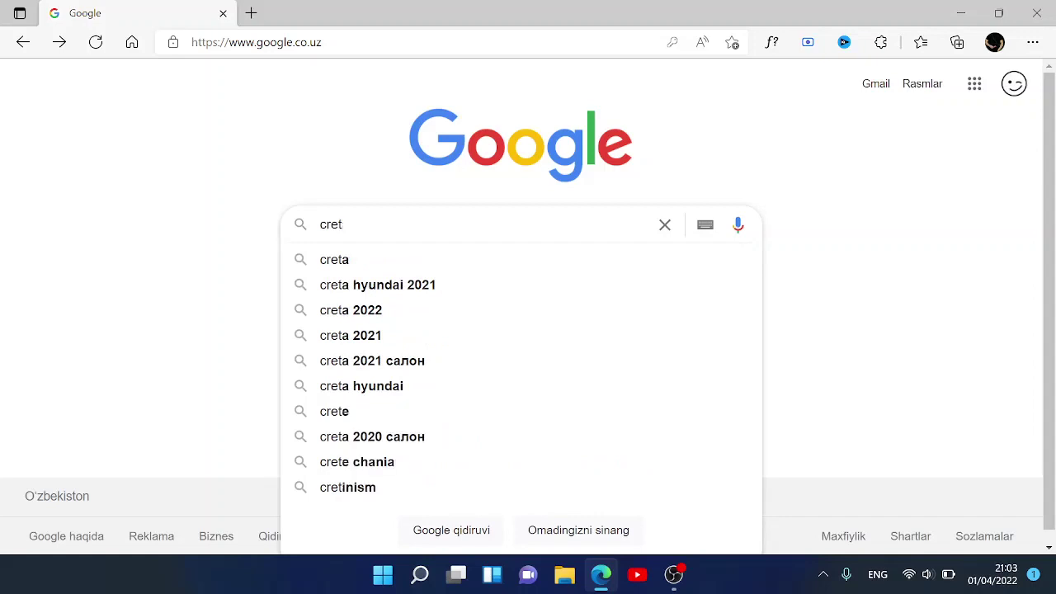
type("ate")
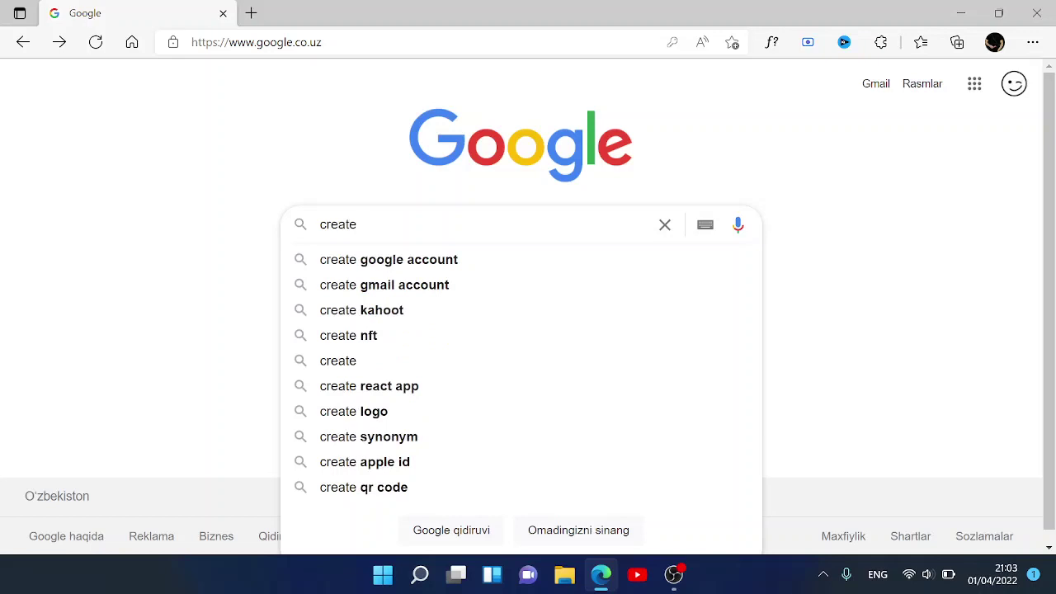
key("Down")
key("Return")
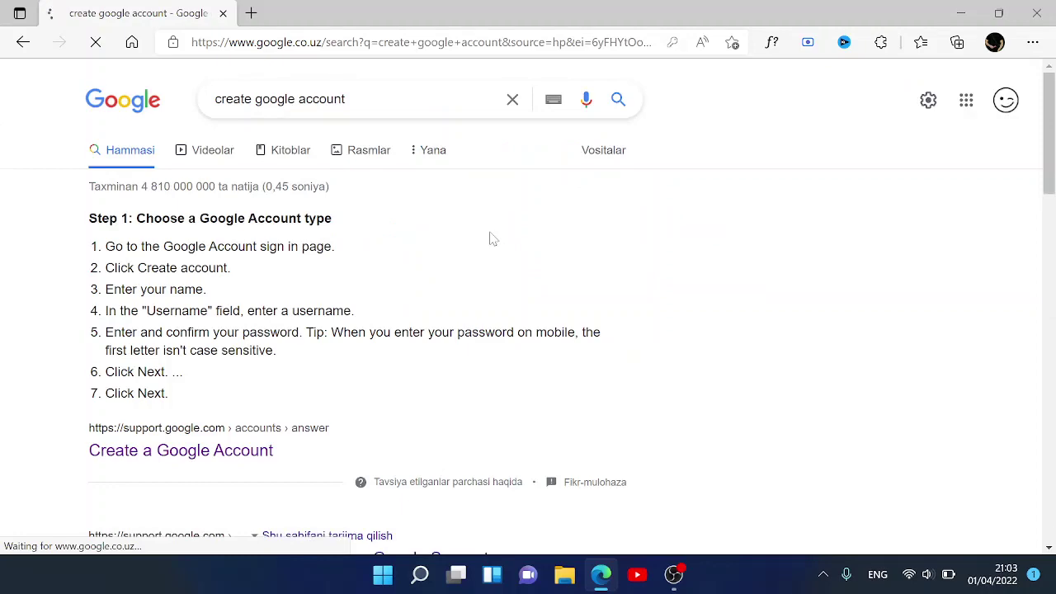
scroll(492, 239, "down", 3)
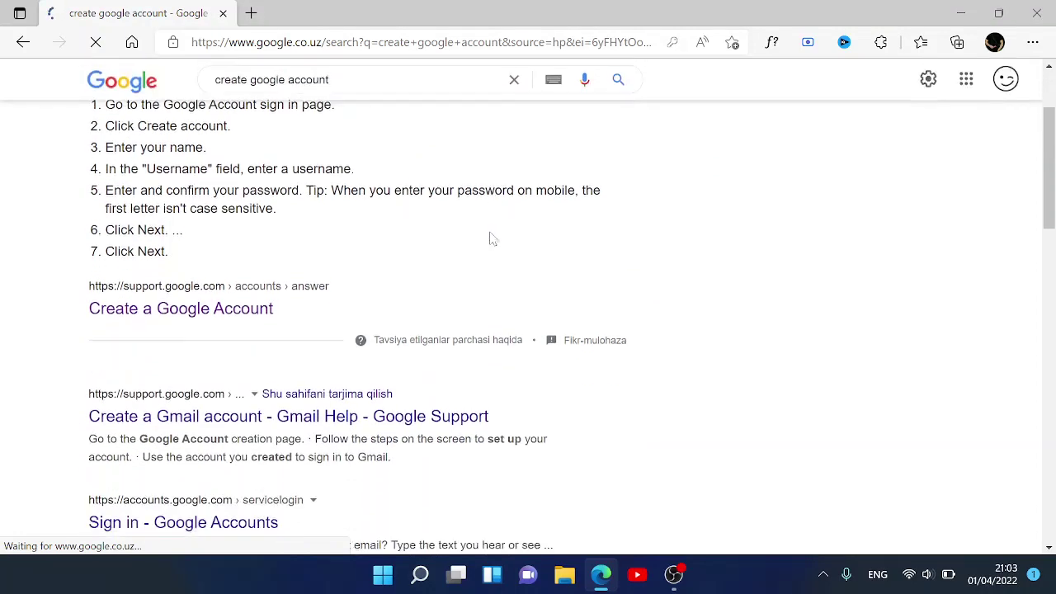
scroll(336, 240, "down", 1)
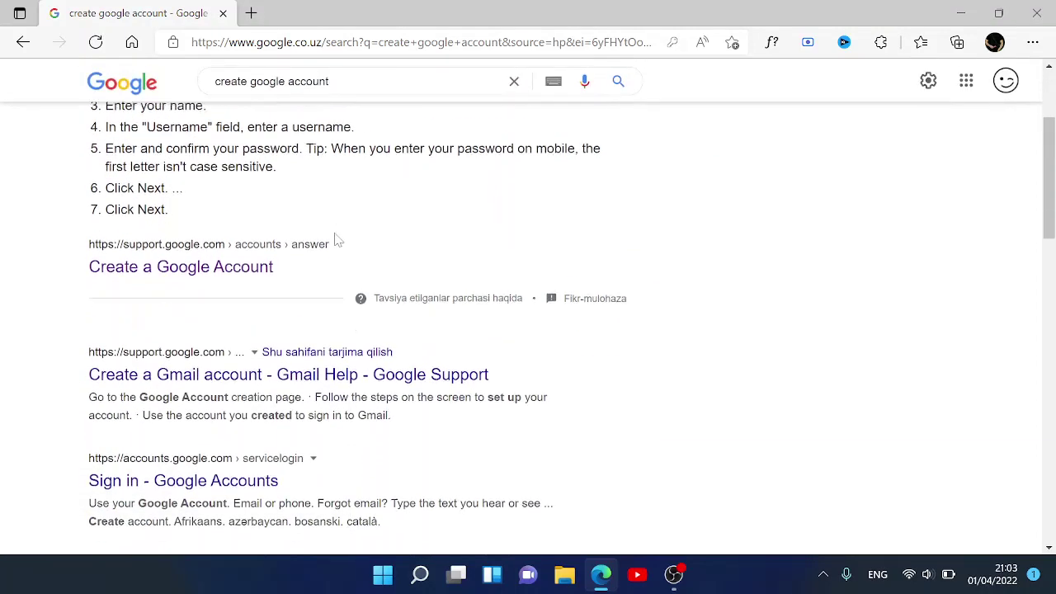
scroll(336, 240, "down", 1)
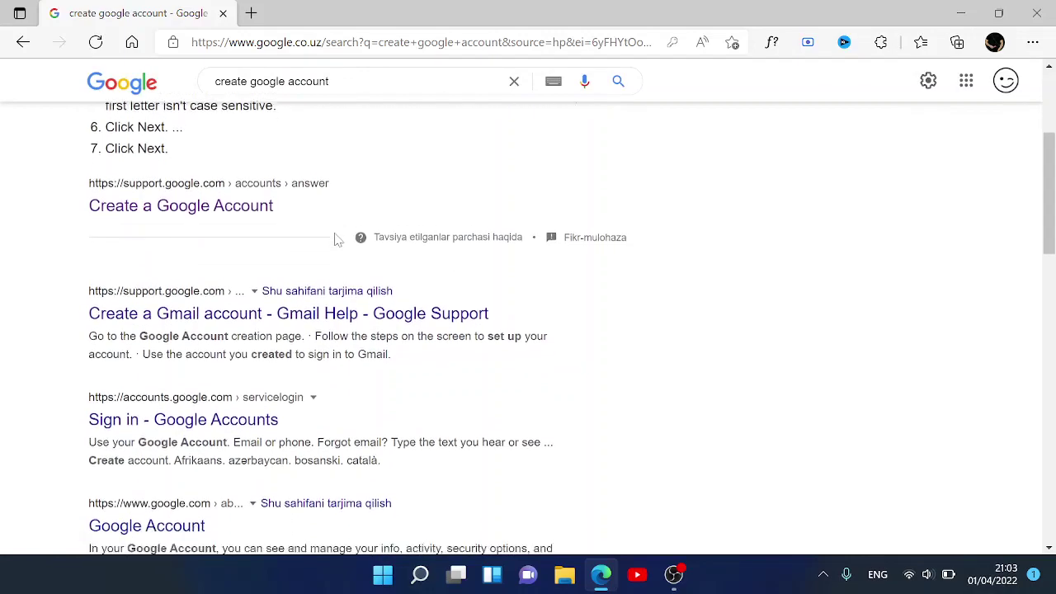
scroll(337, 240, "down", 2)
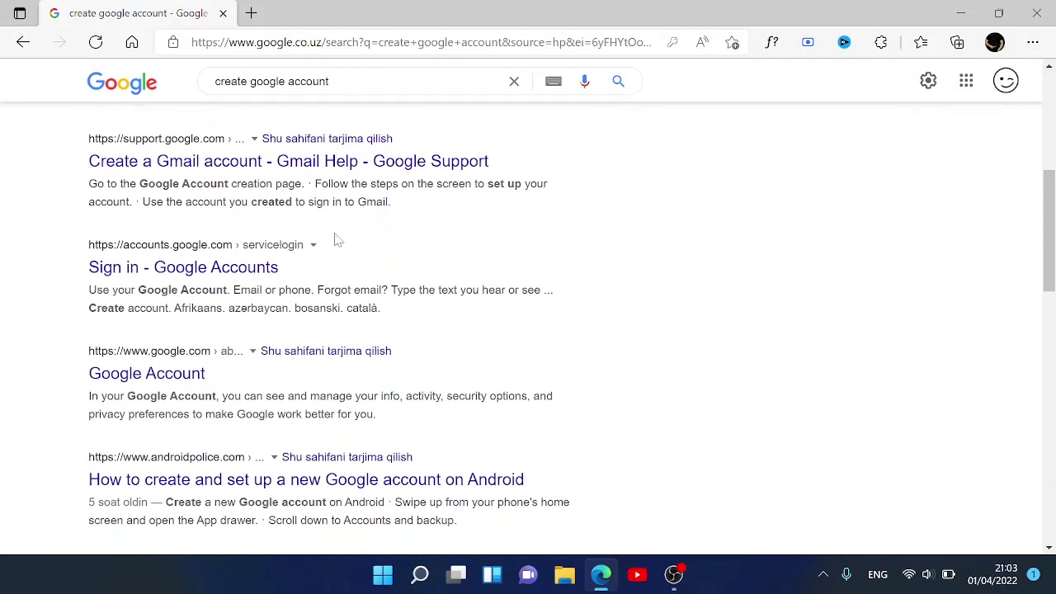
scroll(336, 241, "up", 4)
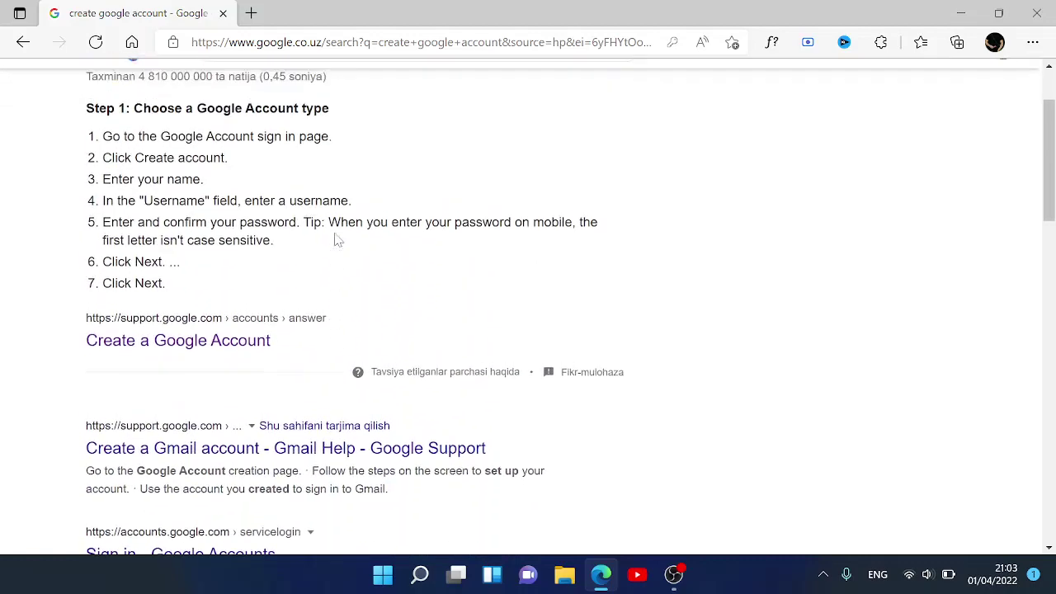
scroll(336, 240, "down", 2)
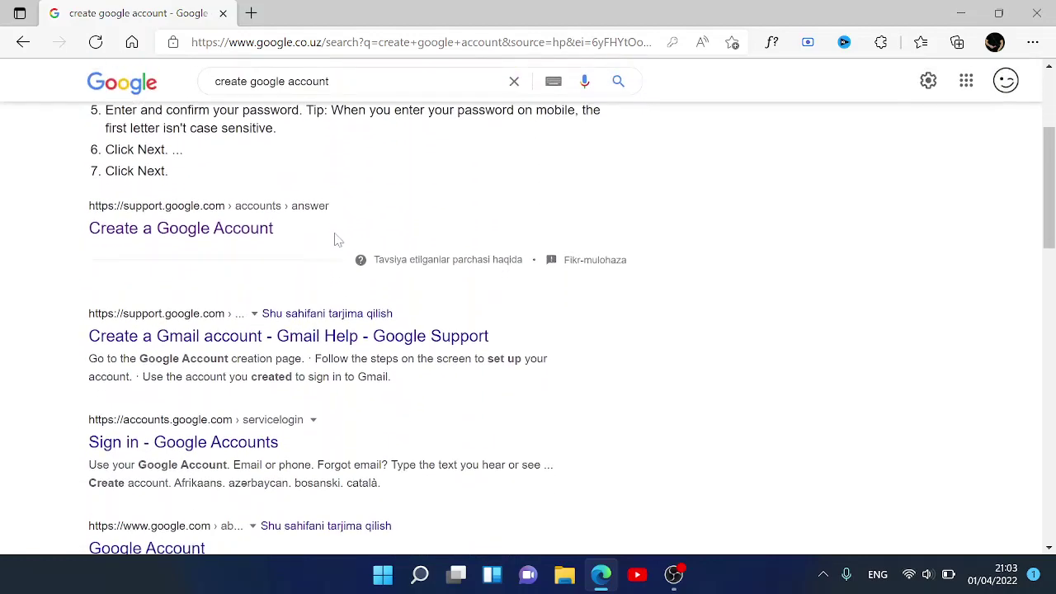
scroll(337, 240, "down", 1)
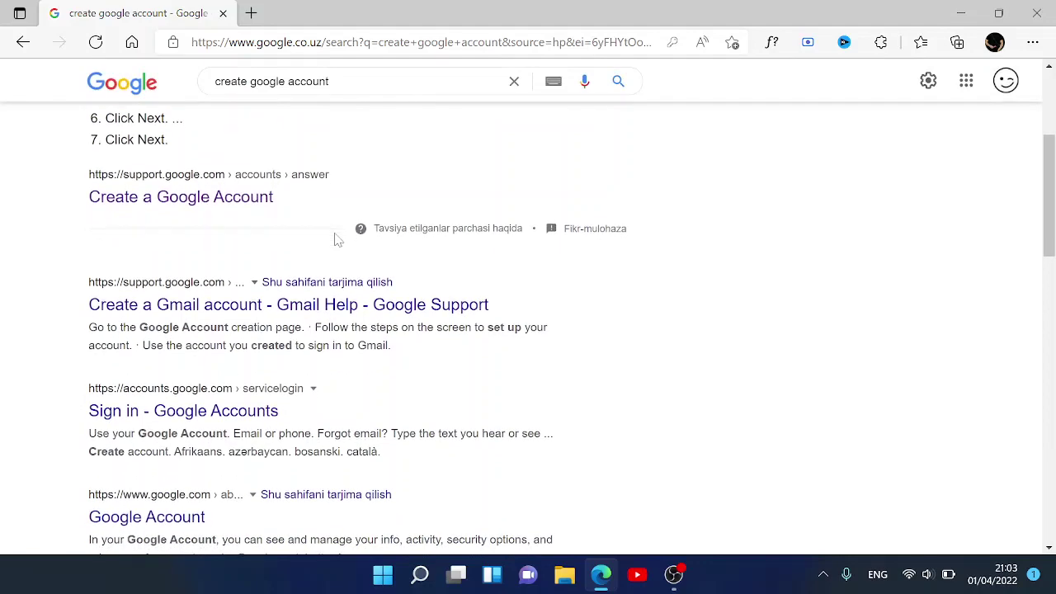
scroll(337, 240, "up", 4)
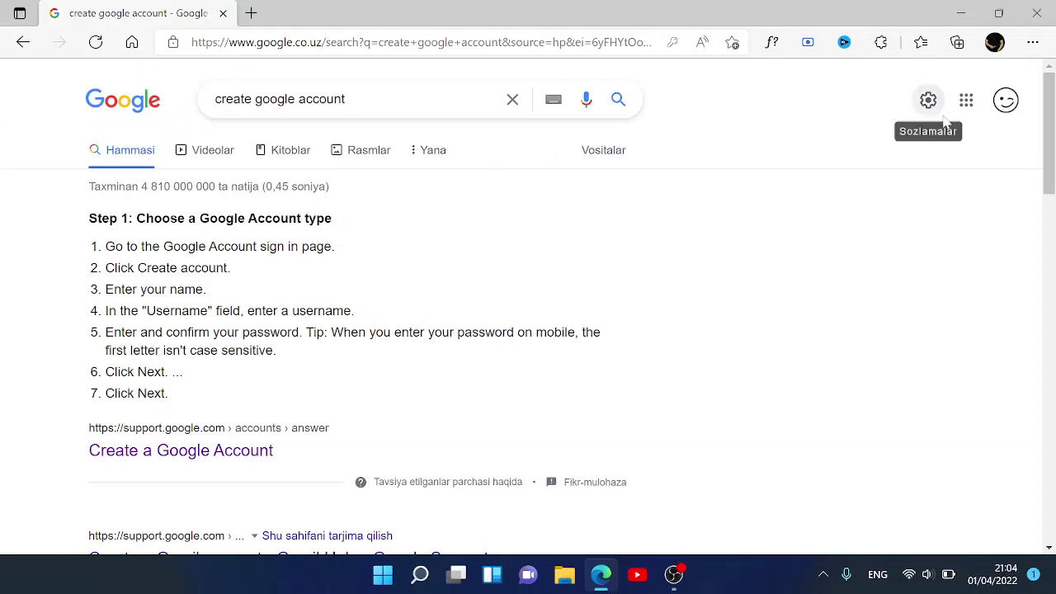
- Open the account panel over the results and pick 'Boshqa hisob kiritish'
left_click(1006, 101)
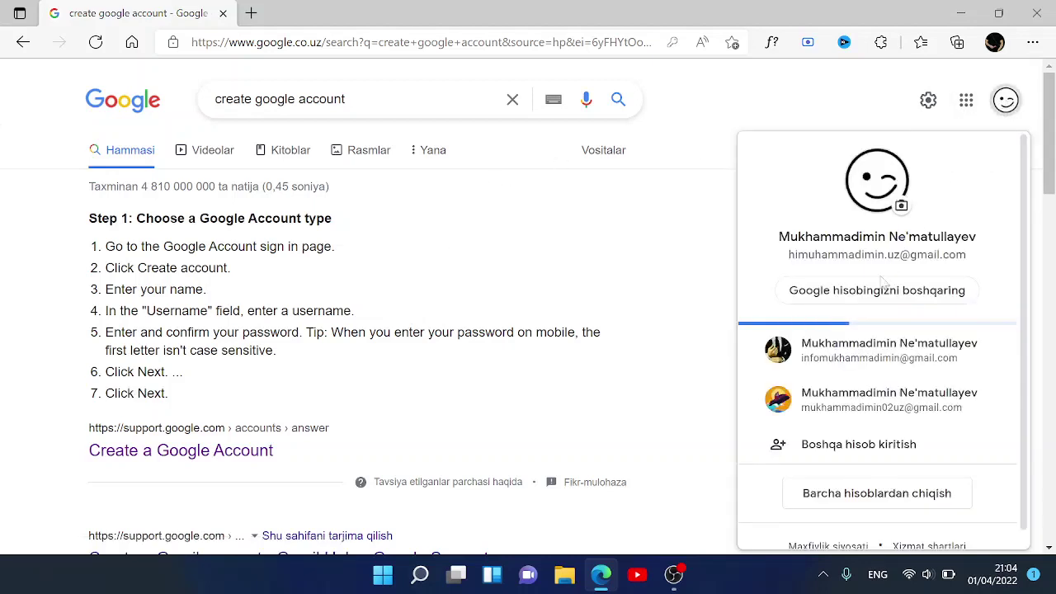
scroll(800, 457, "down", 1)
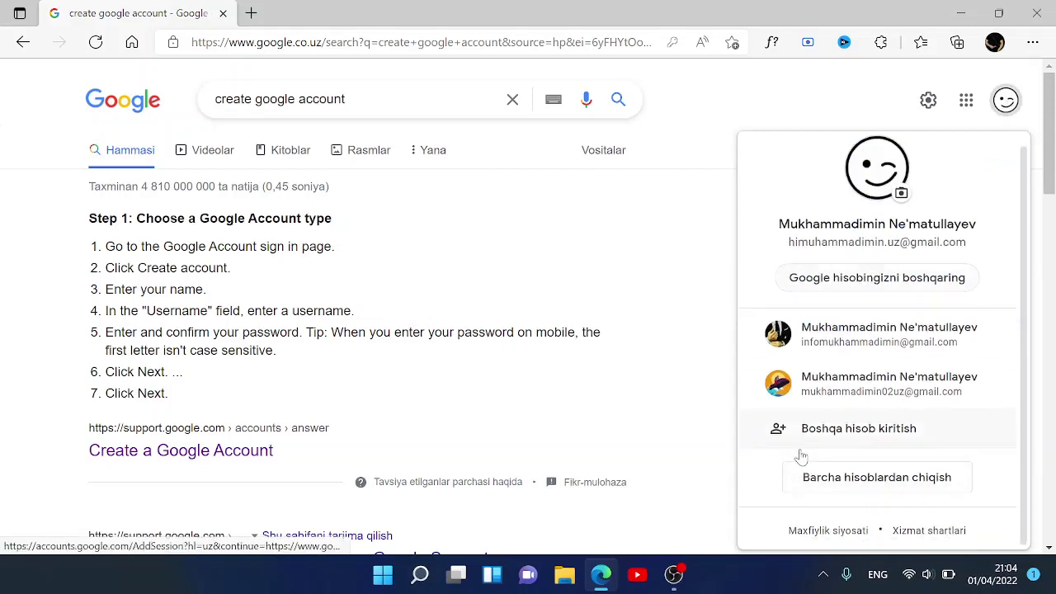
left_click(877, 435)
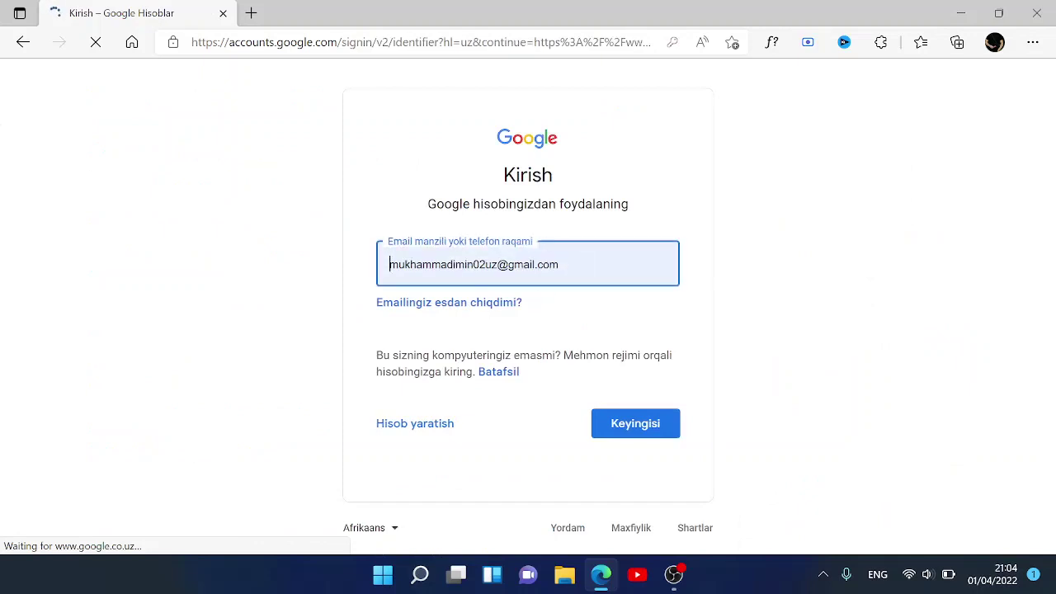
- Delete the prefilled e-mail and open the Hisob yaratish menu of account types
left_click(580, 264)
key("ctrl+a")
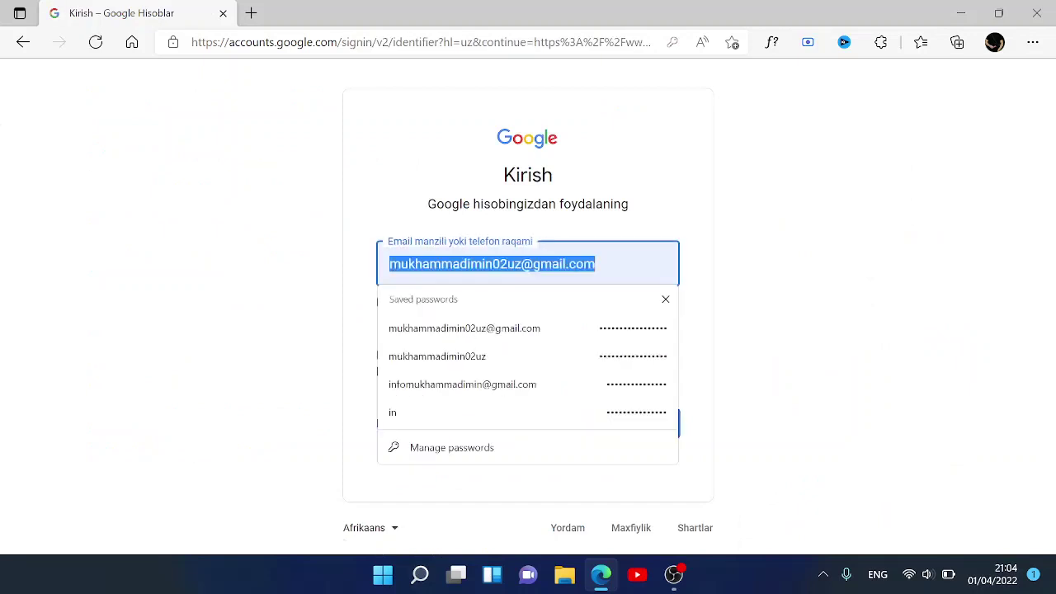
key("BackSpace")
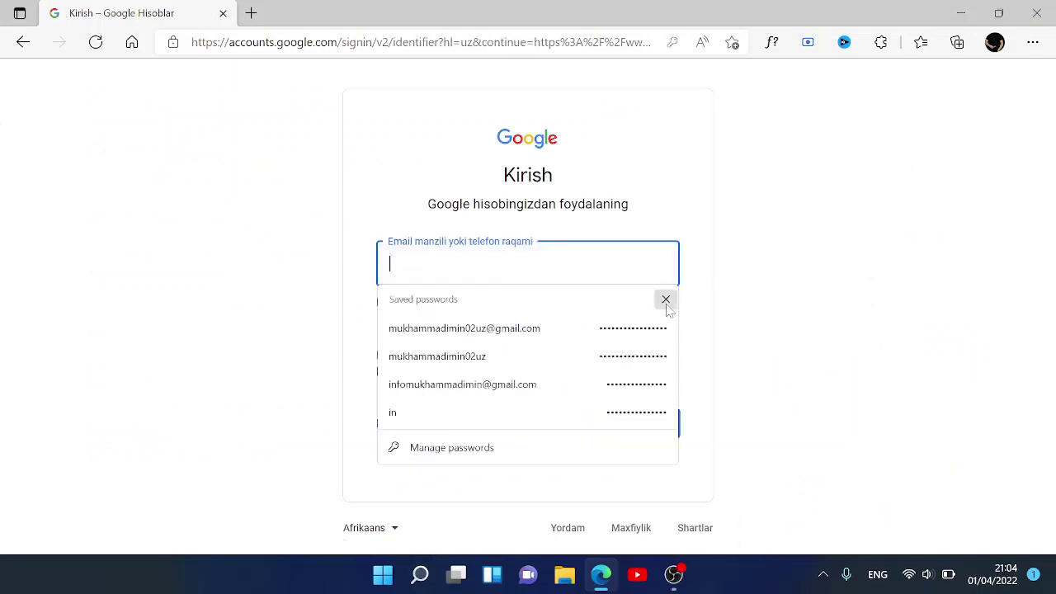
left_click(665, 299)
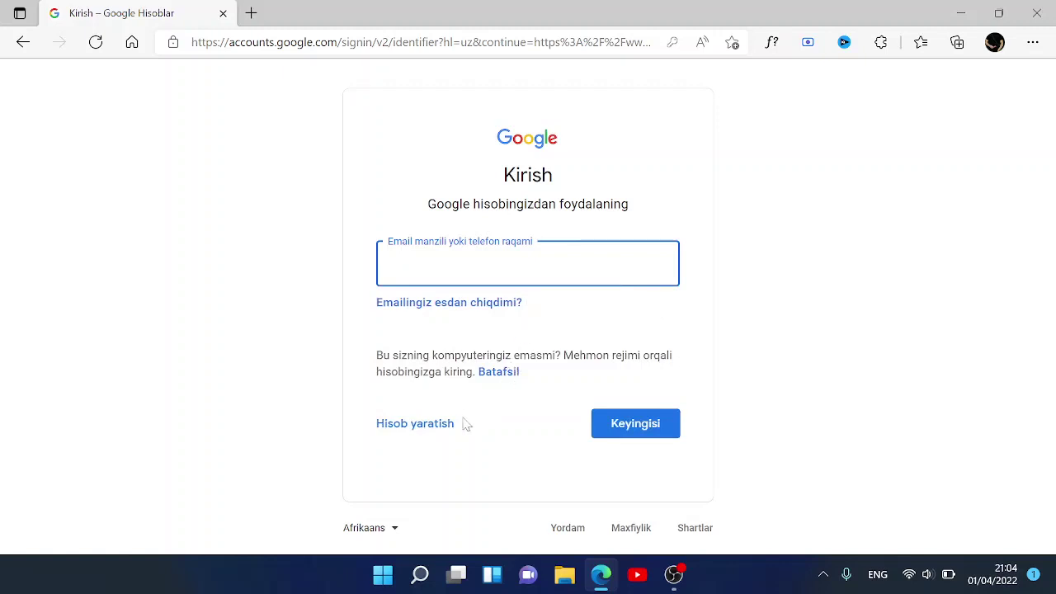
left_click(423, 430)
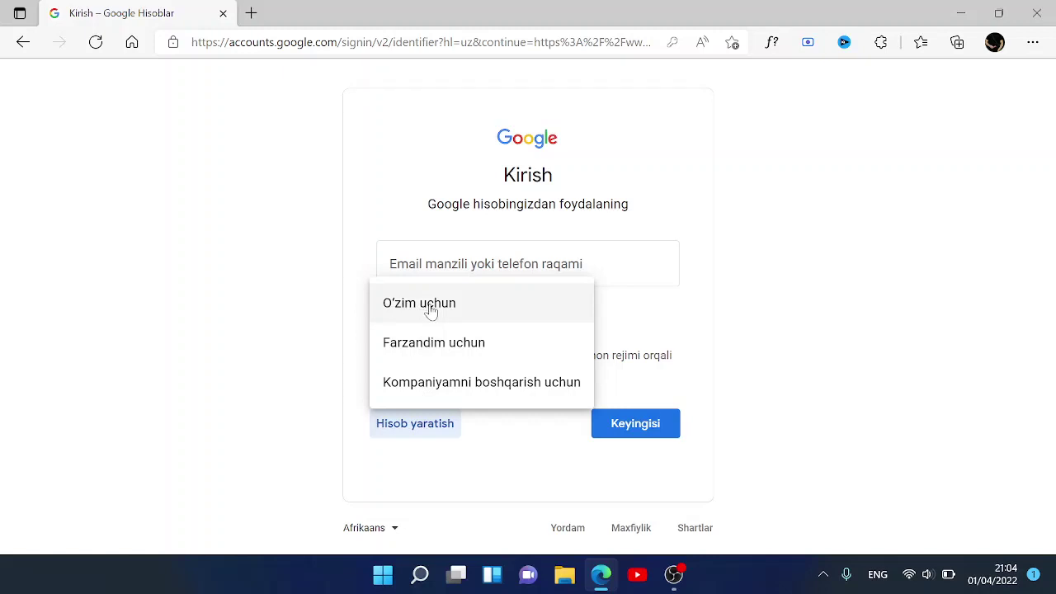
- Choose O'zim uchun to start a personal Google account sign-up
left_click(430, 310)
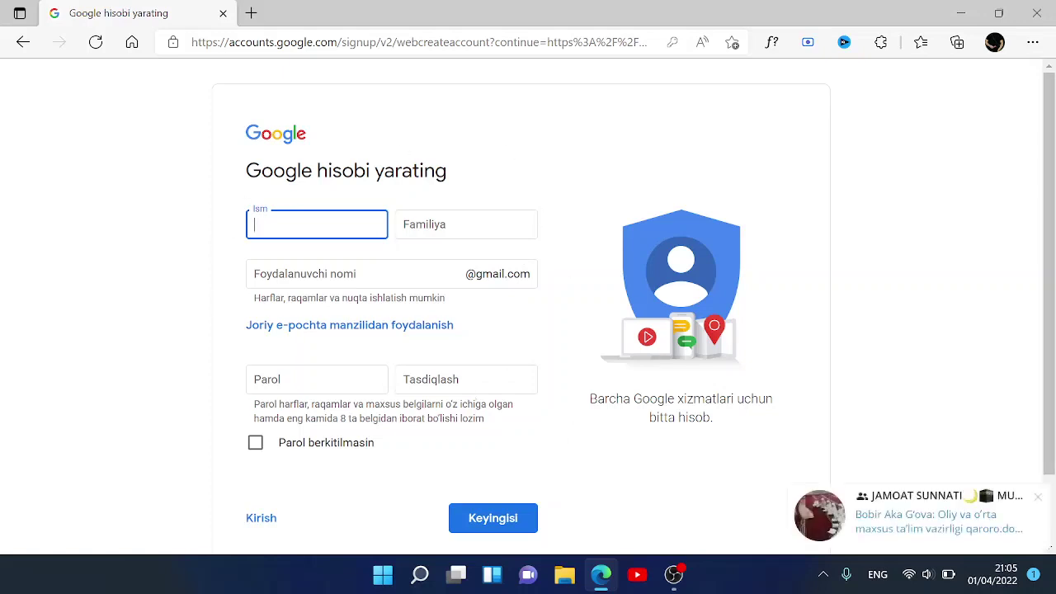
- Fill in the first name and surname in the Ism and Familiya fields
left_click(1037, 496)
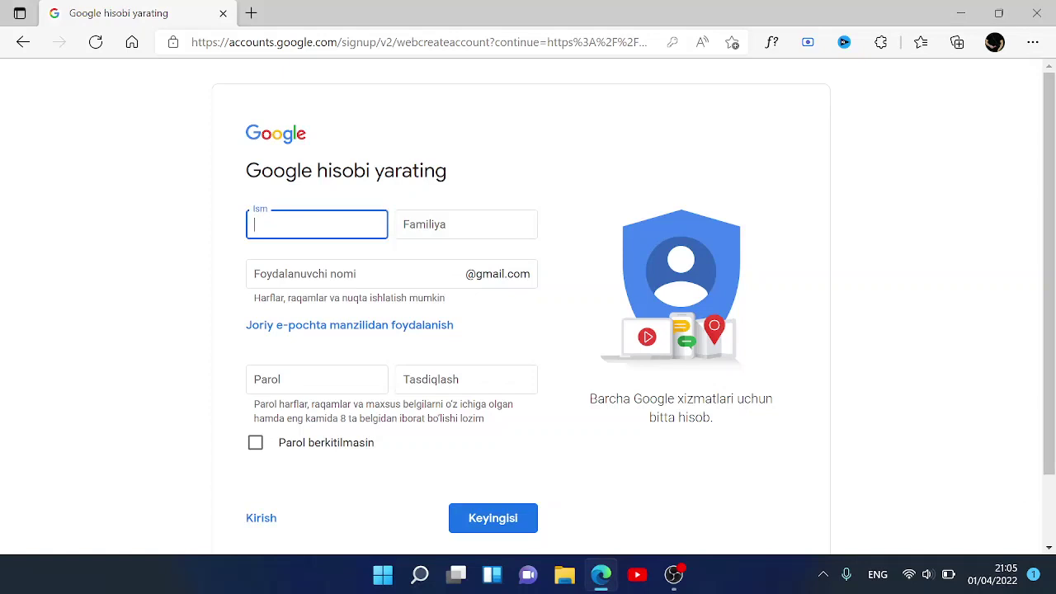
left_click(380, 230)
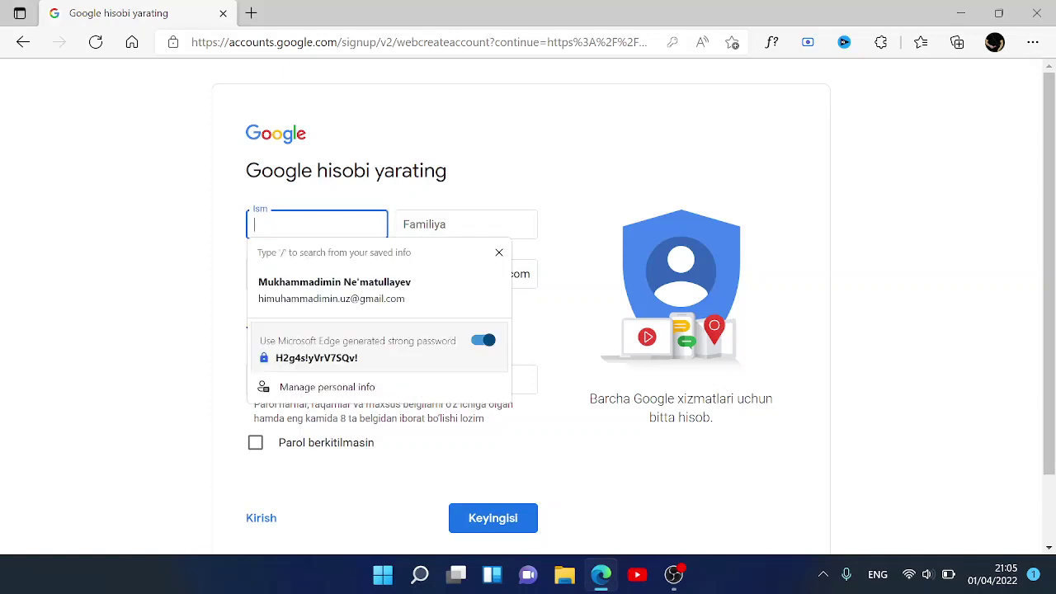
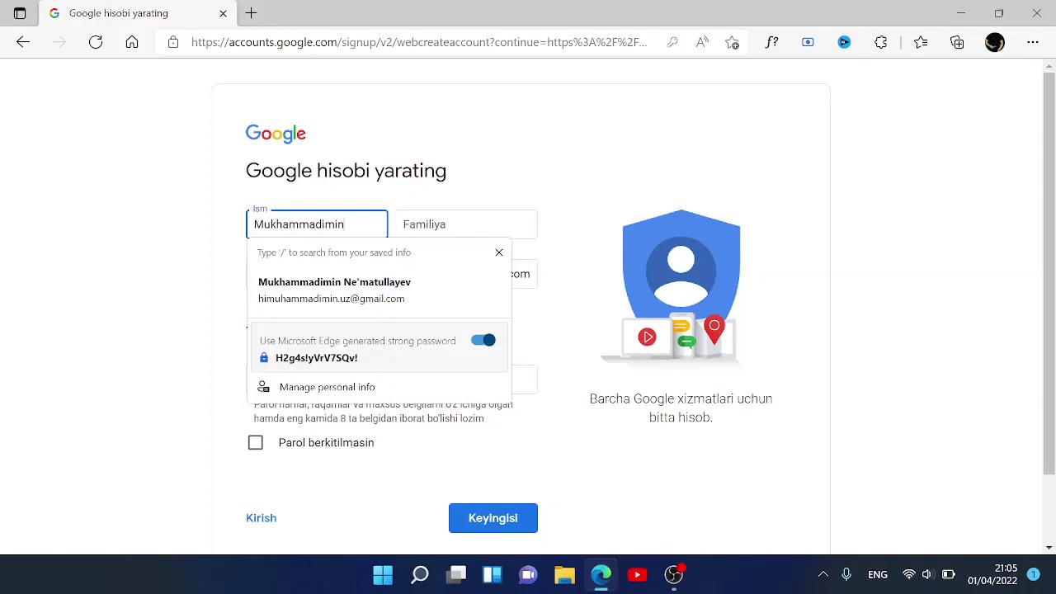
left_click(466, 224)
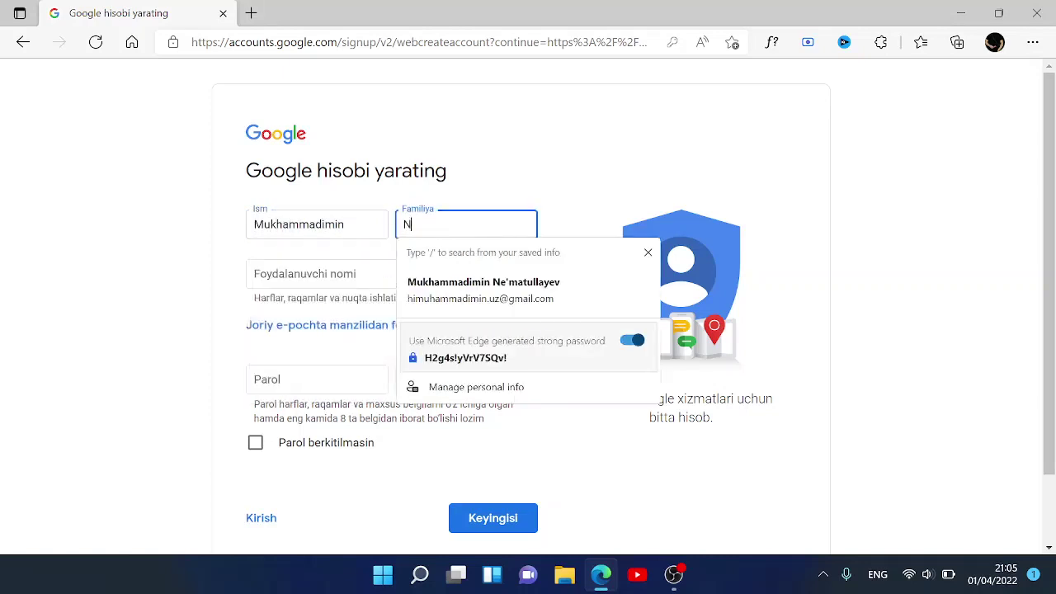
- Enter a username, then append 02 after it is reported as taken
key("Tab")
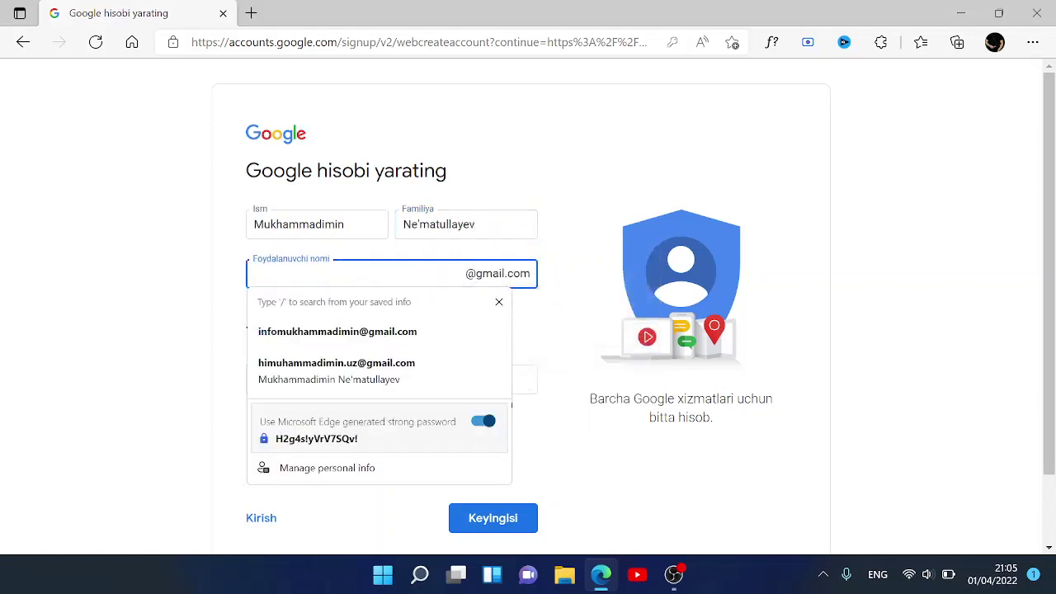
left_click(498, 302)
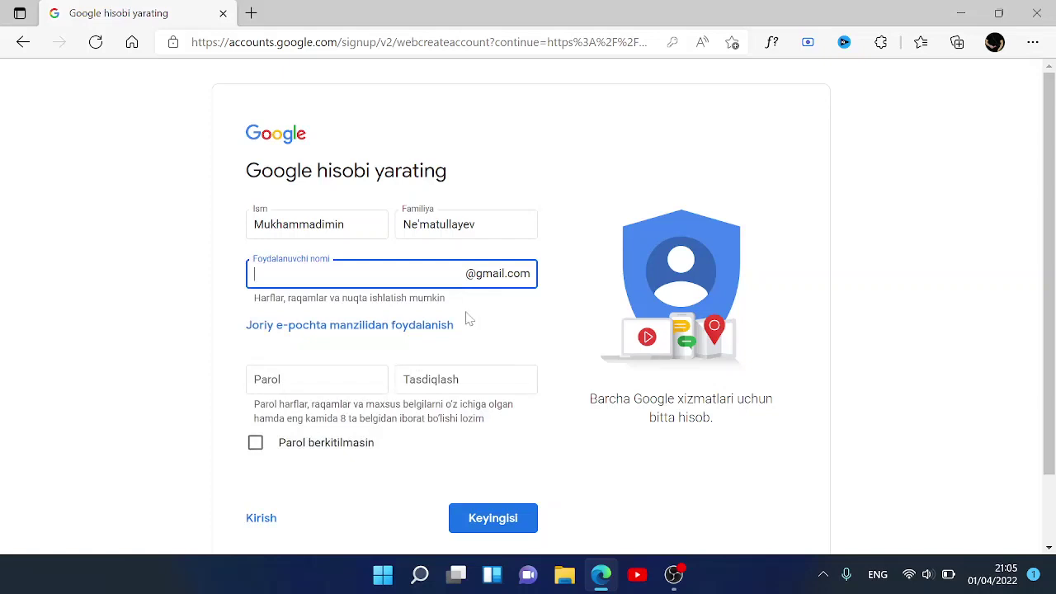
left_click(363, 274)
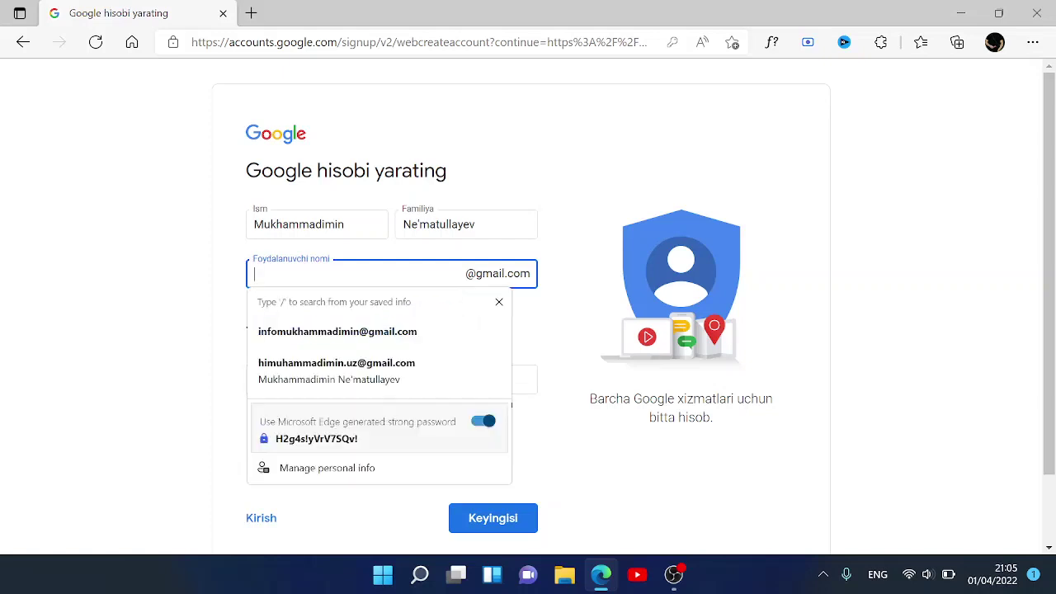
left_click(499, 302)
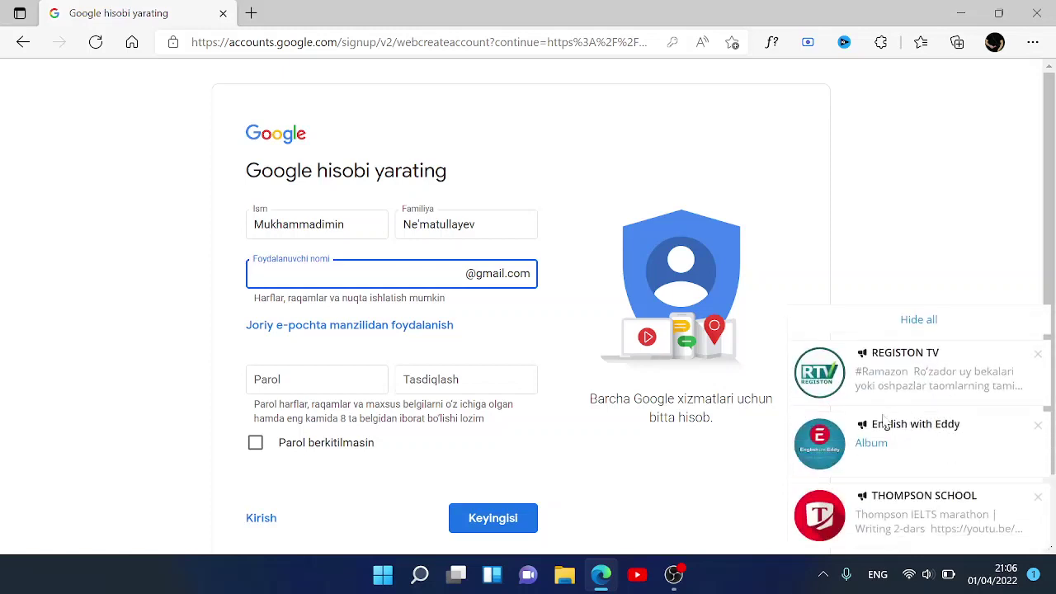
left_click(938, 322)
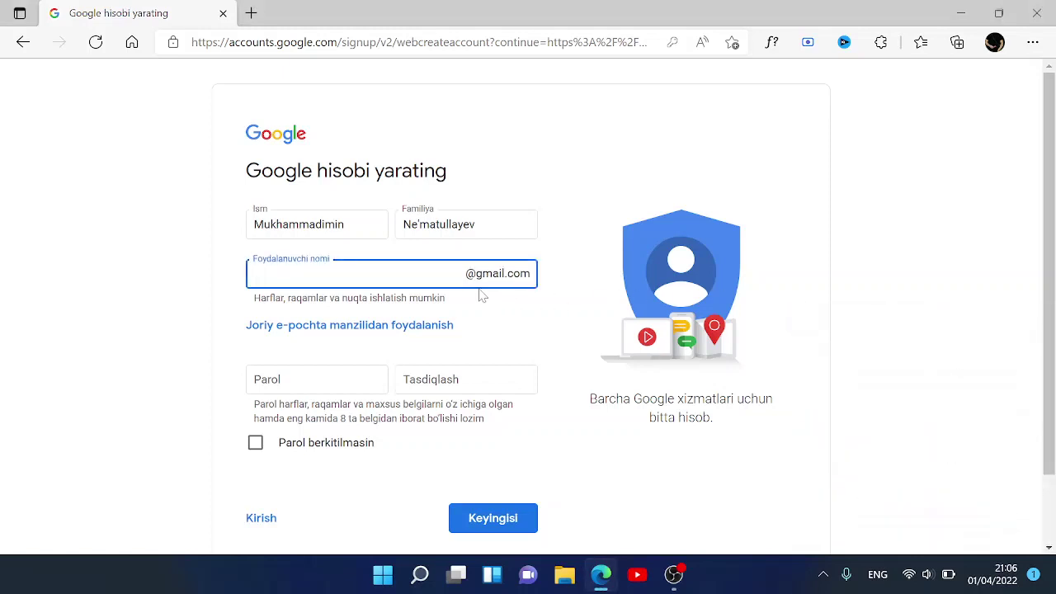
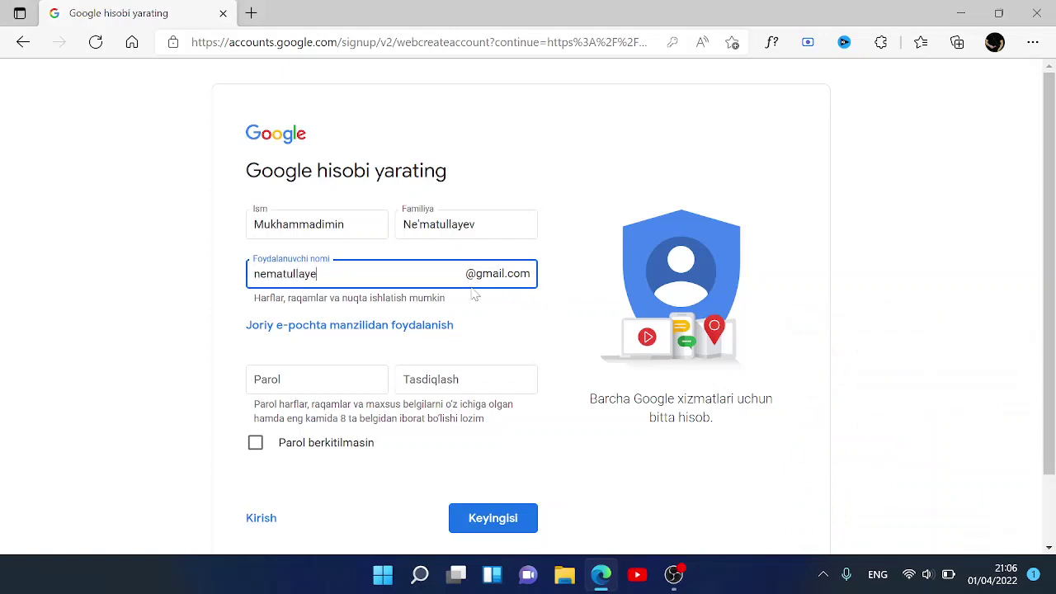
left_click(338, 382)
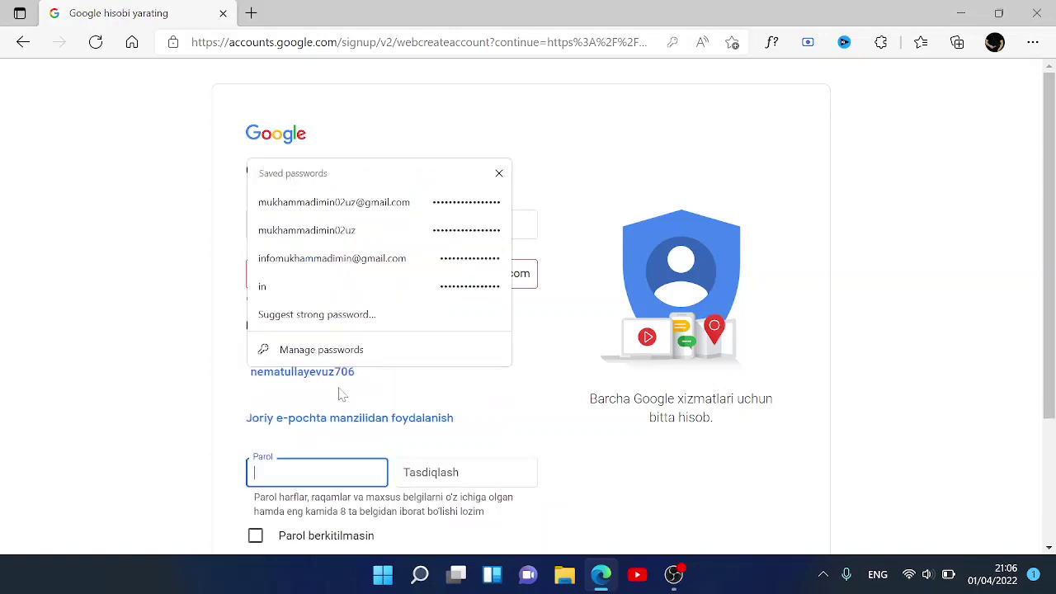
left_click(499, 172)
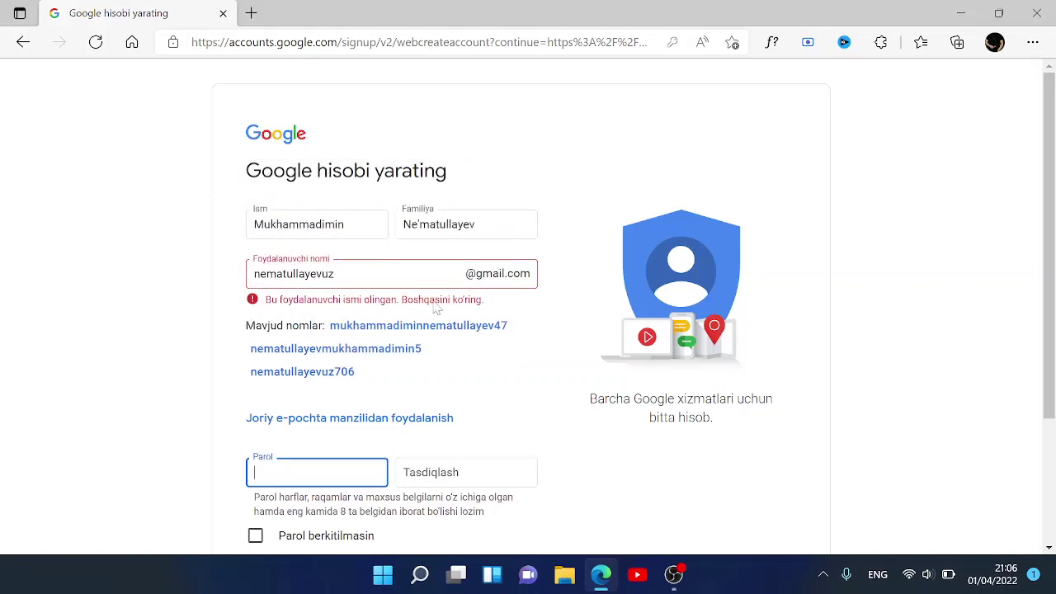
left_click(334, 273)
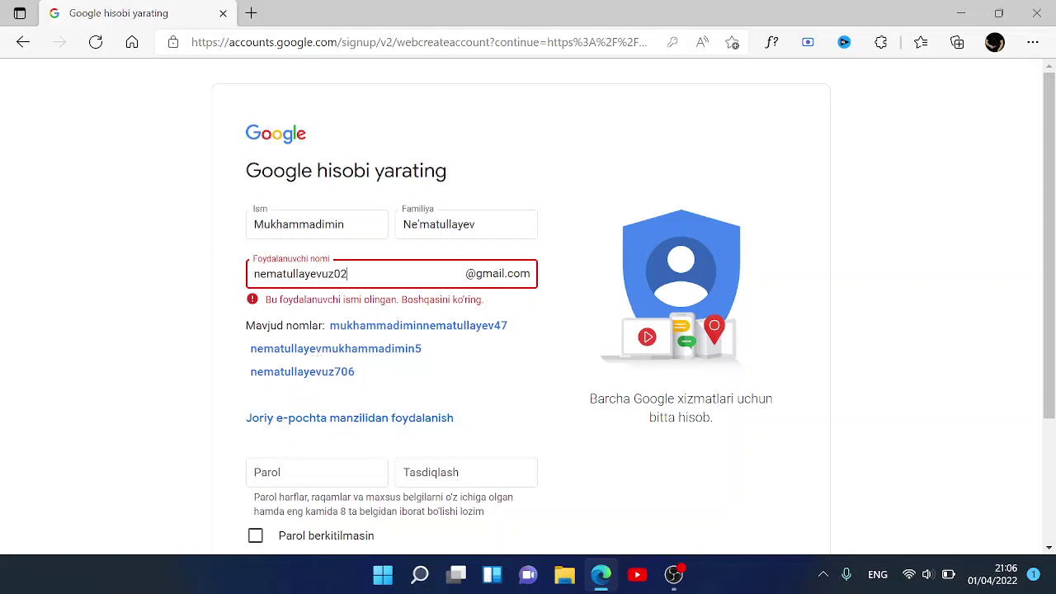
- Type the account password into the Parol field, leaving Tasdiqlash empty
left_click(316, 472)
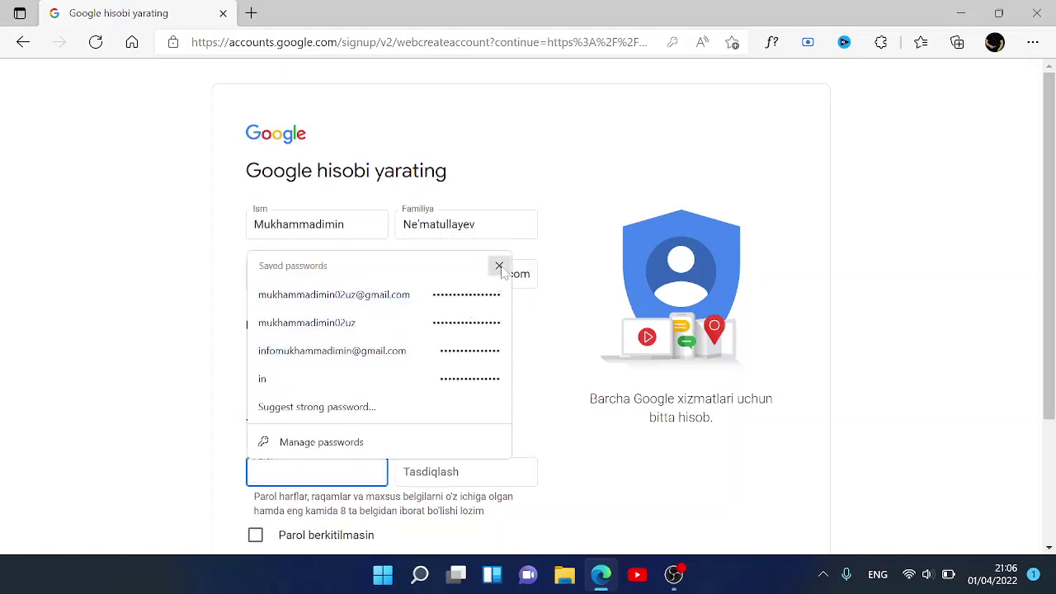
left_click(499, 265)
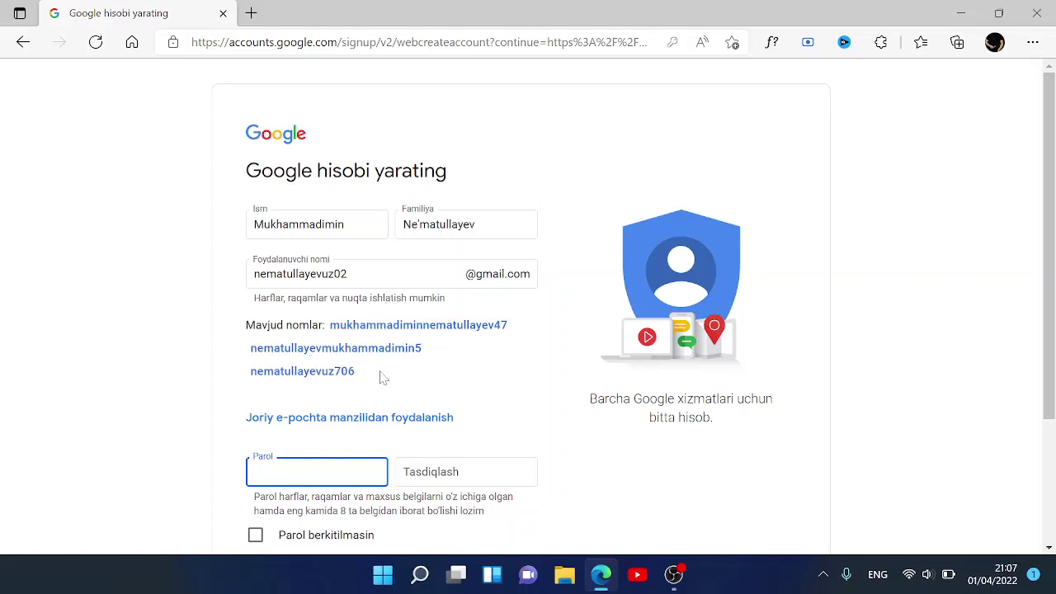
left_click(352, 470)
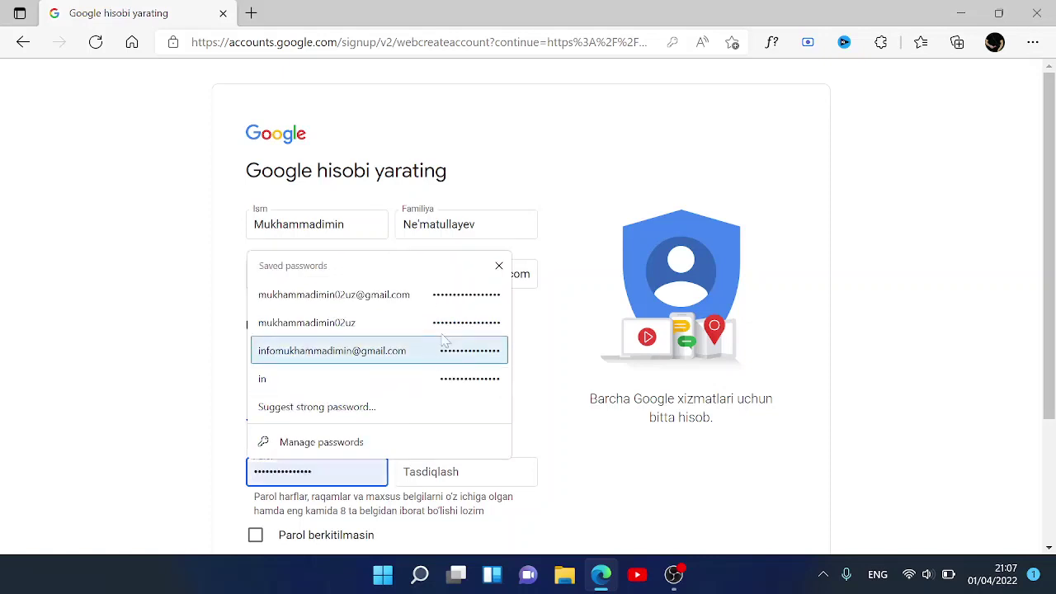
left_click(498, 265)
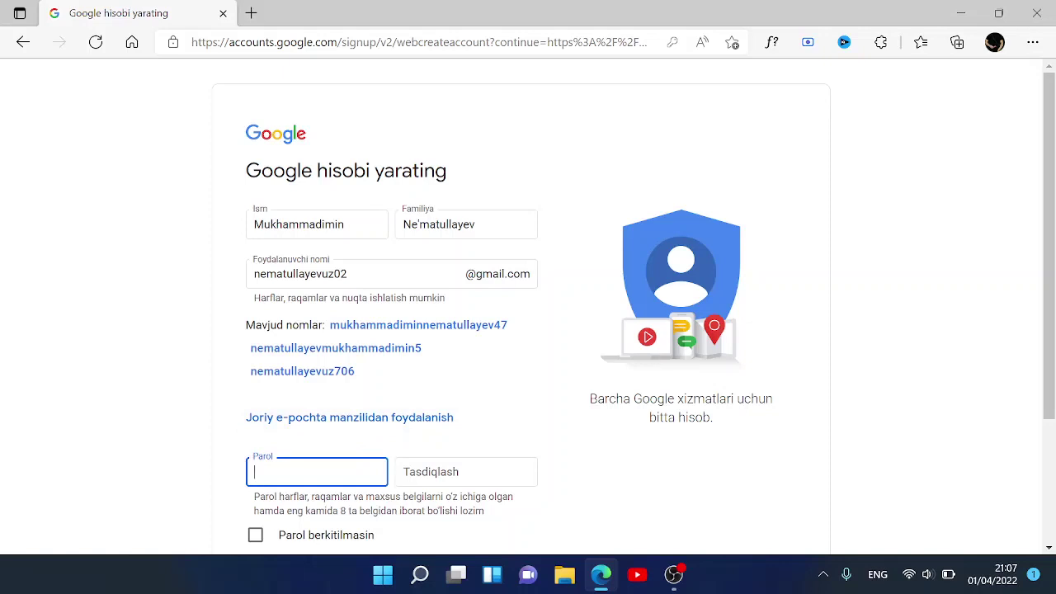
type("•••")
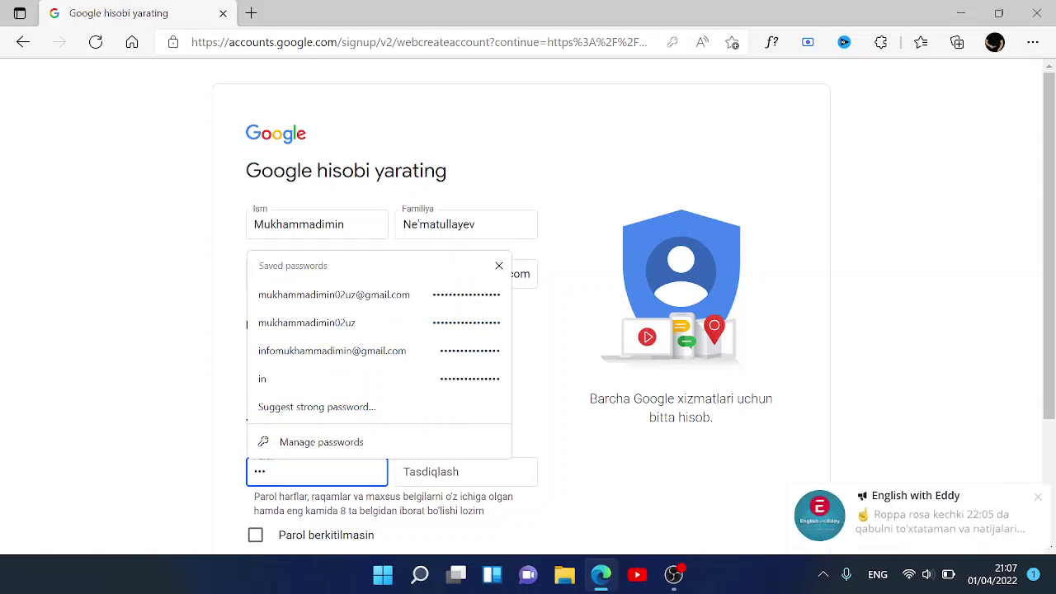
type("••••••••••••••")
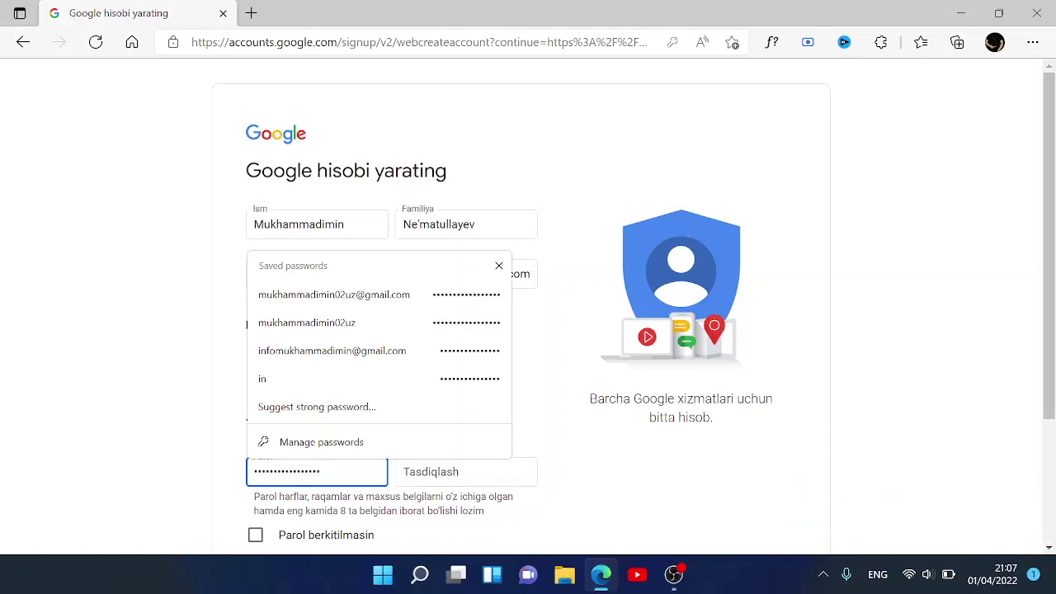
left_click(466, 472)
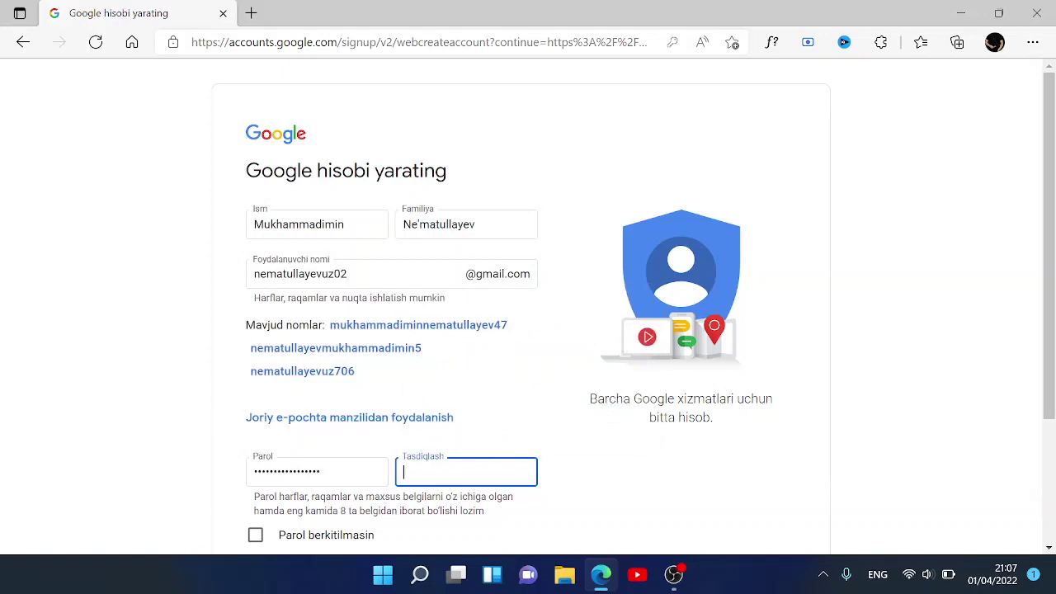
- Confirm the password in Tasdiqlash, briefly show and hide it, and submit the sign-up form
type("***************")
scroll(568, 503, "down", 2)
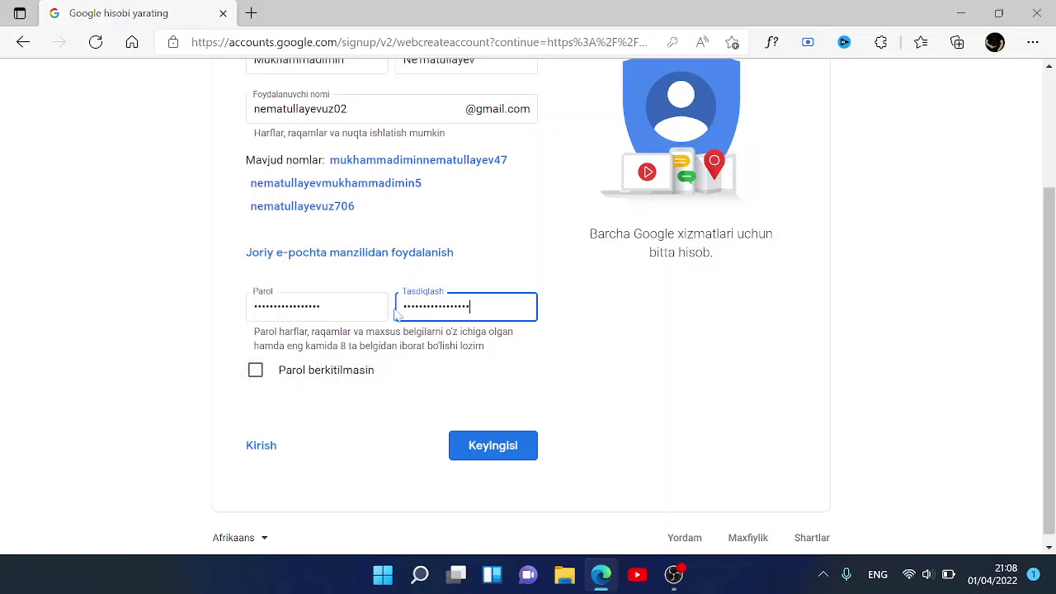
left_click(255, 371)
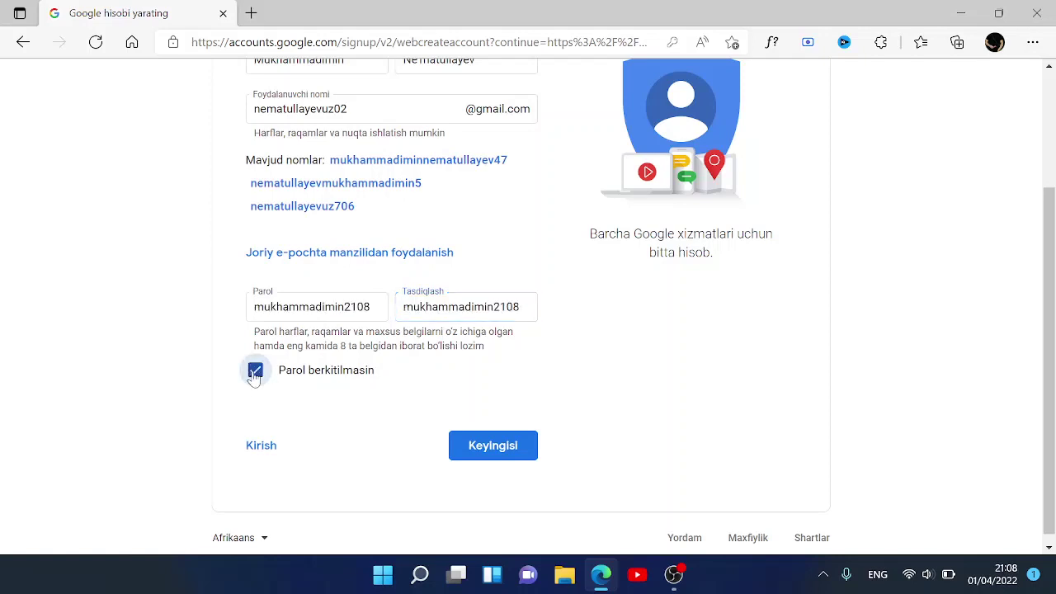
left_click(255, 372)
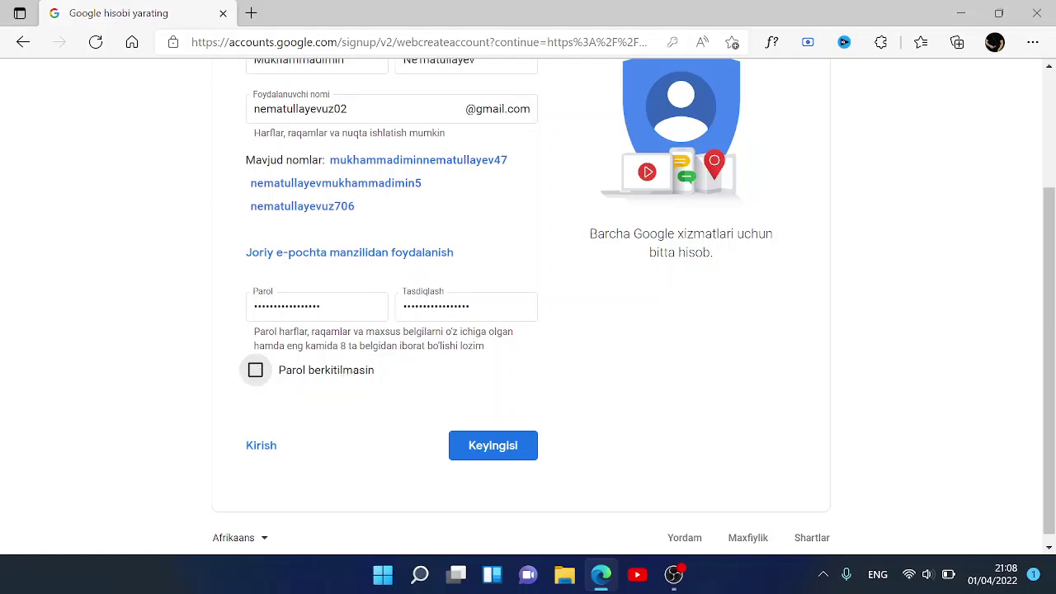
left_click(491, 443)
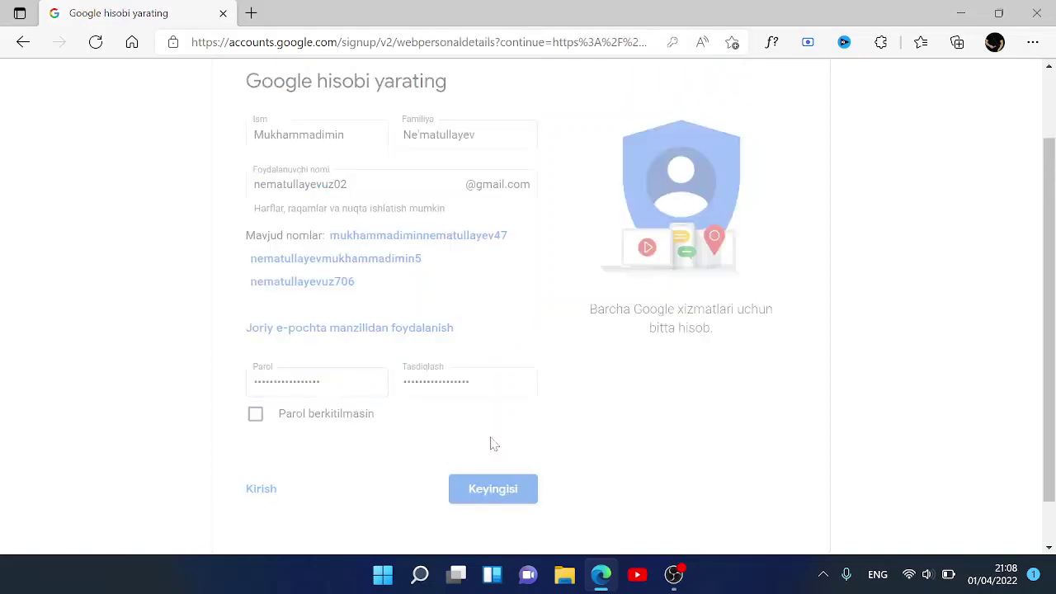
- Fill the phone number from Edge's saved autofill entry and clear the recovery email field
scroll(542, 303, "down", 2)
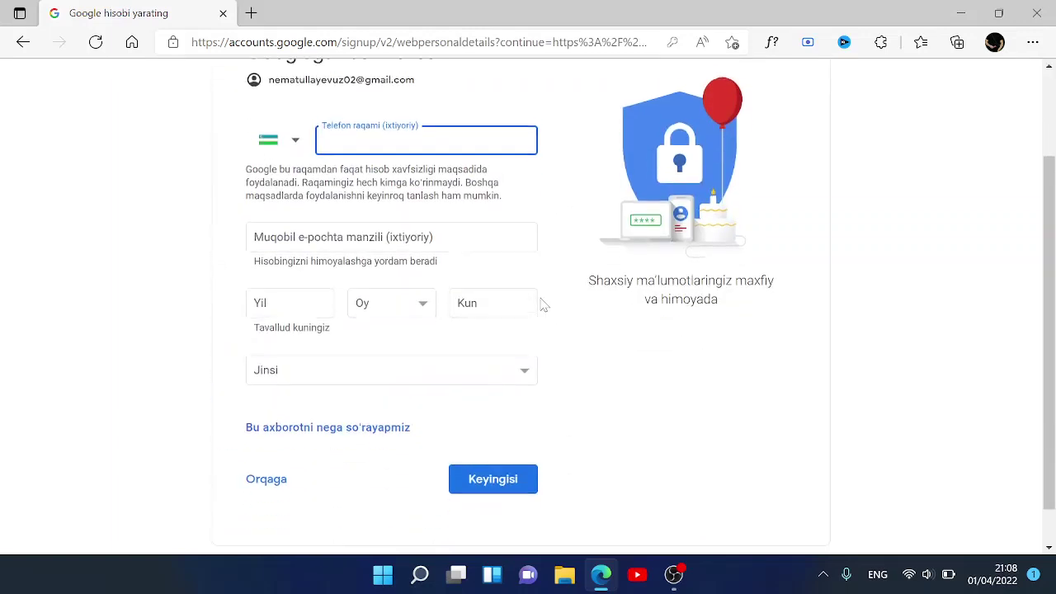
scroll(542, 304, "down", 1)
scroll(542, 303, "up", 3)
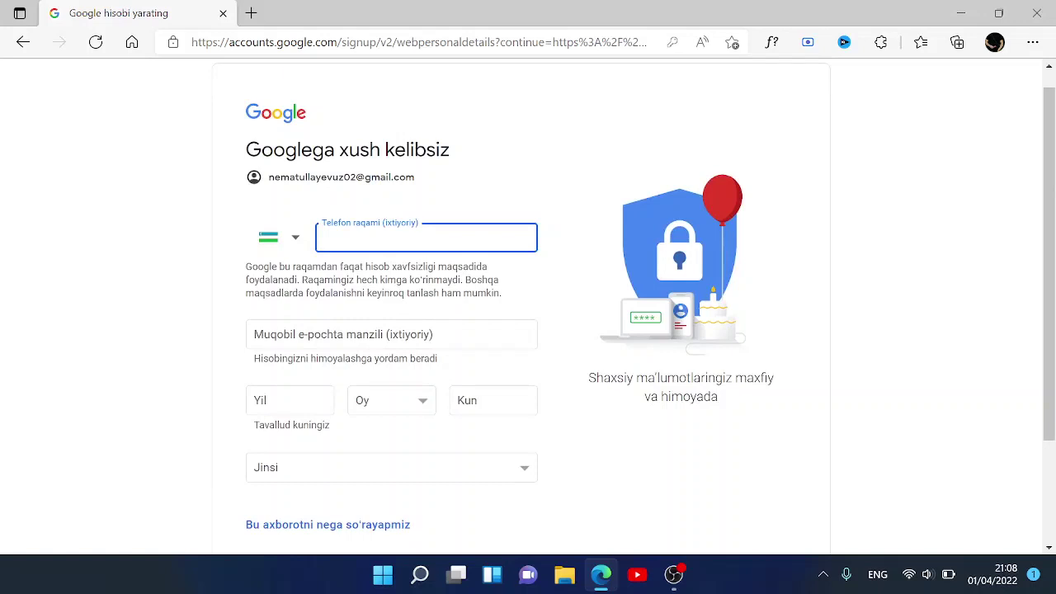
scroll(474, 240, "up", 1)
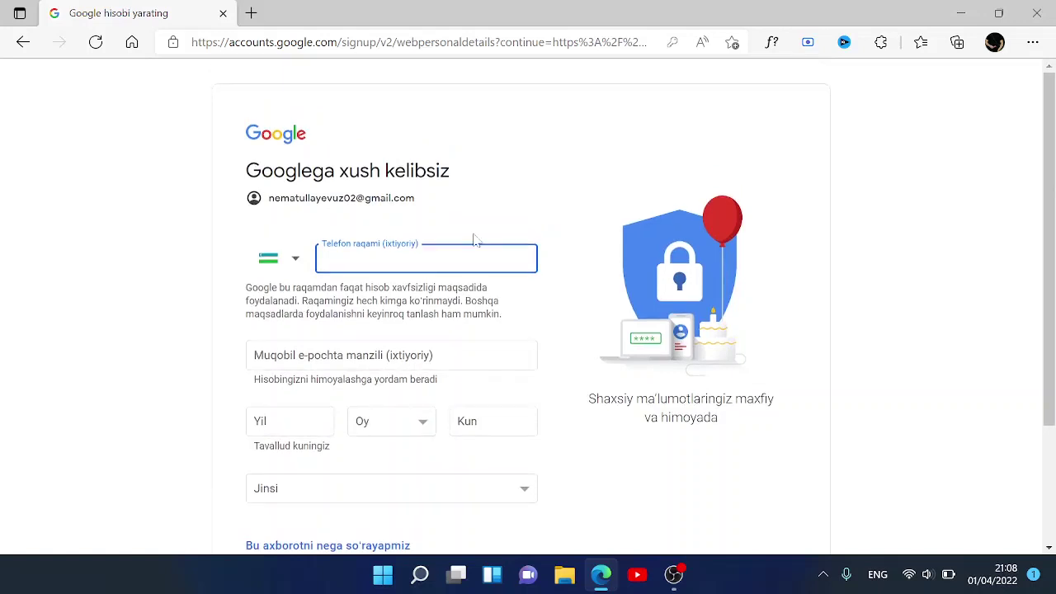
left_click(475, 258)
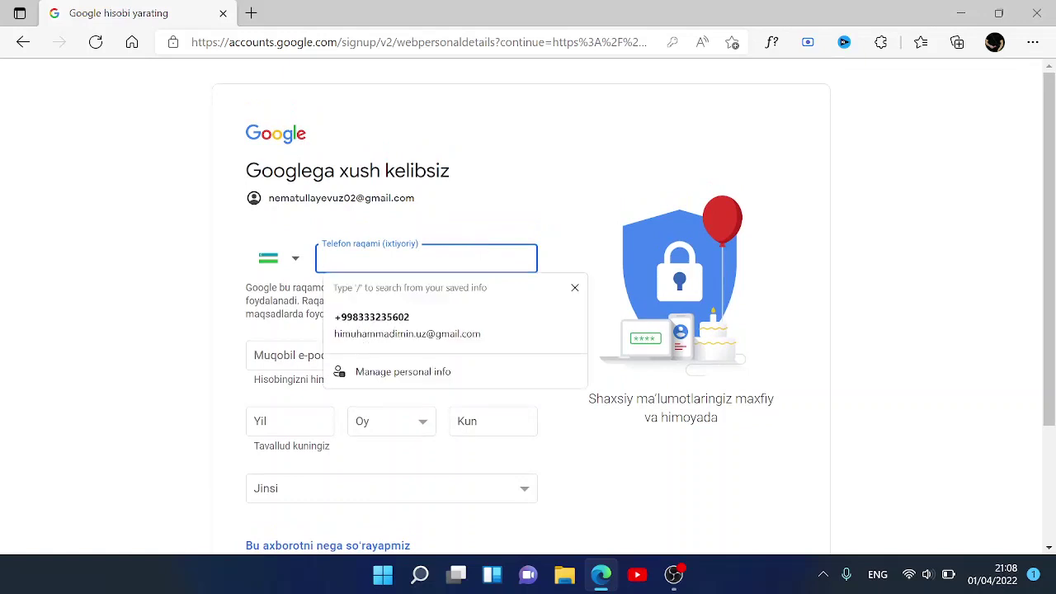
left_click(467, 313)
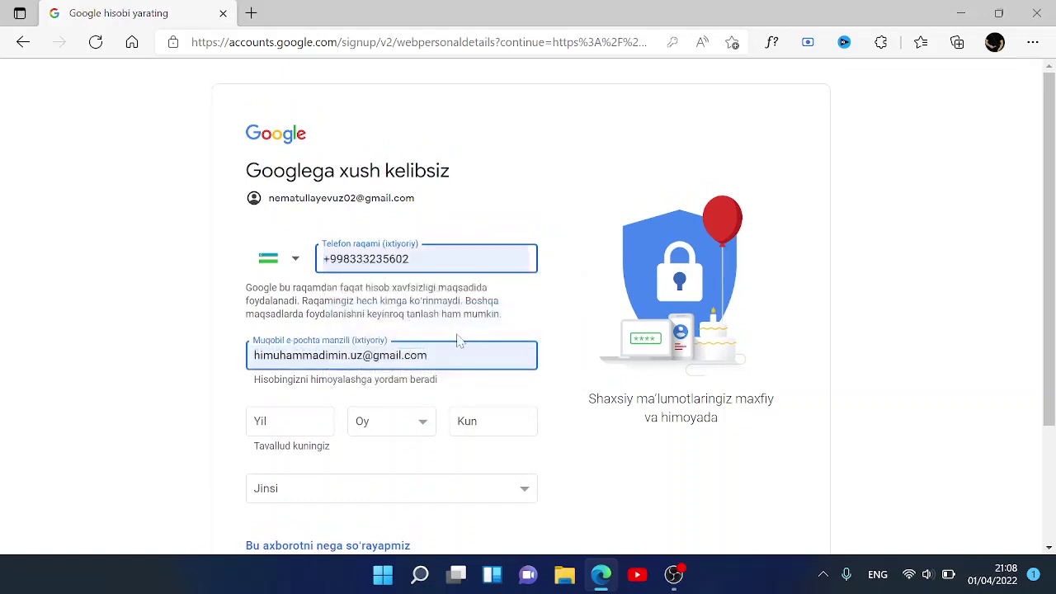
scroll(460, 340, "down", 1)
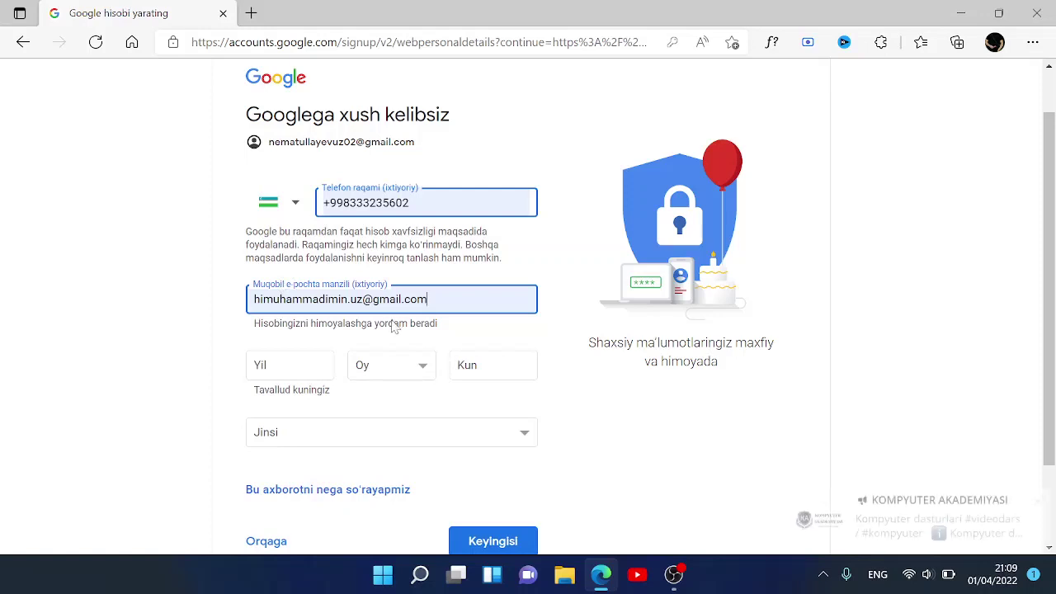
key("BackSpace")
key("BackSpace")
key("BackSpace")
key("BackSpace")
key("BackSpace")
key("BackSpace")
key("BackSpace")
key("BackSpace")
key("BackSpace")
key("BackSpace")
key("BackSpace")
key("BackSpace")
key("BackSpace")
key("BackSpace")
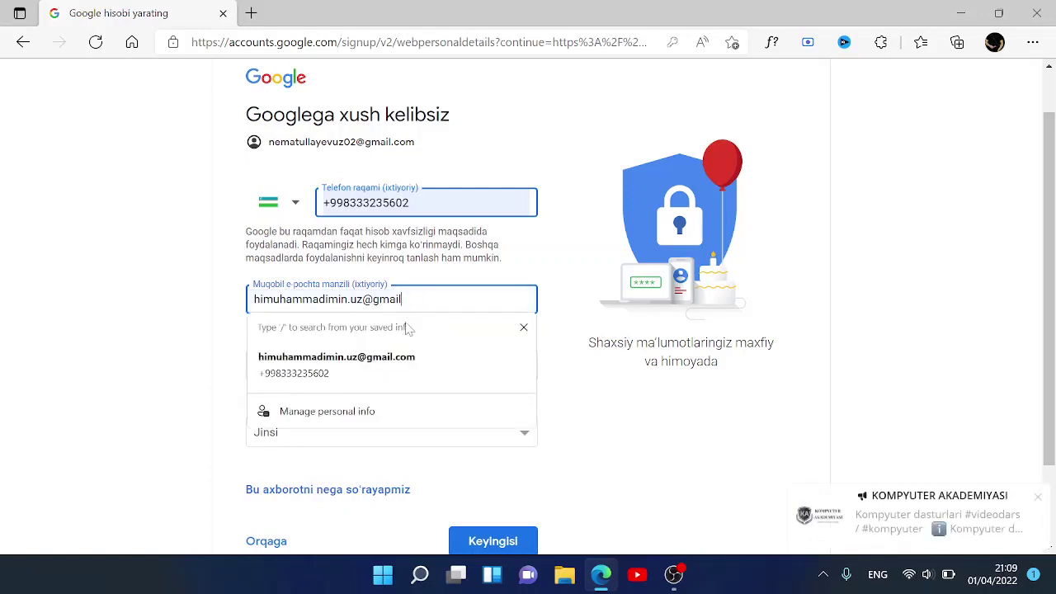
key("BackSpace")
key("BackSpace")
key("BackSpace")
key("BackSpace")
key("BackSpace")
key("BackSpace")
key("BackSpace")
key("BackSpace")
key("BackSpace")
key("BackSpace")
key("BackSpace")
key("BackSpace")
key("BackSpace")
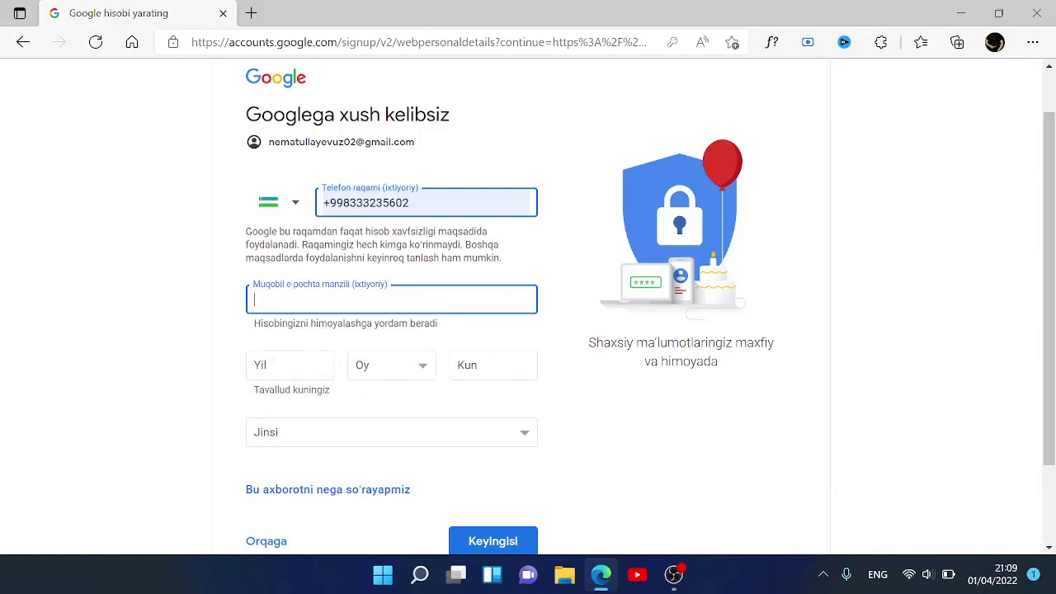
left_click(290, 364)
type("2")
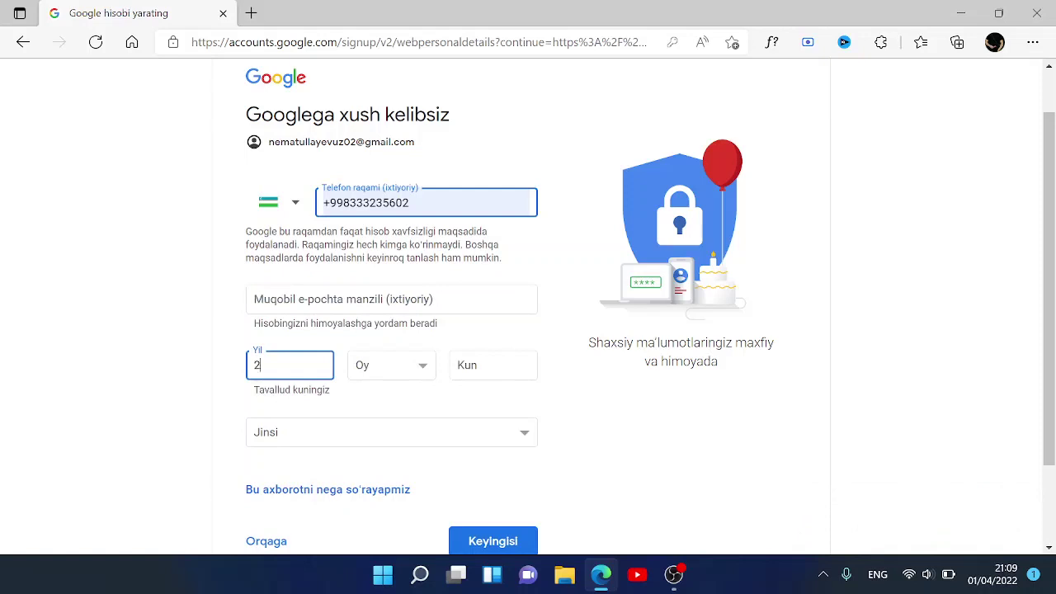
type("002")
left_click(386, 370)
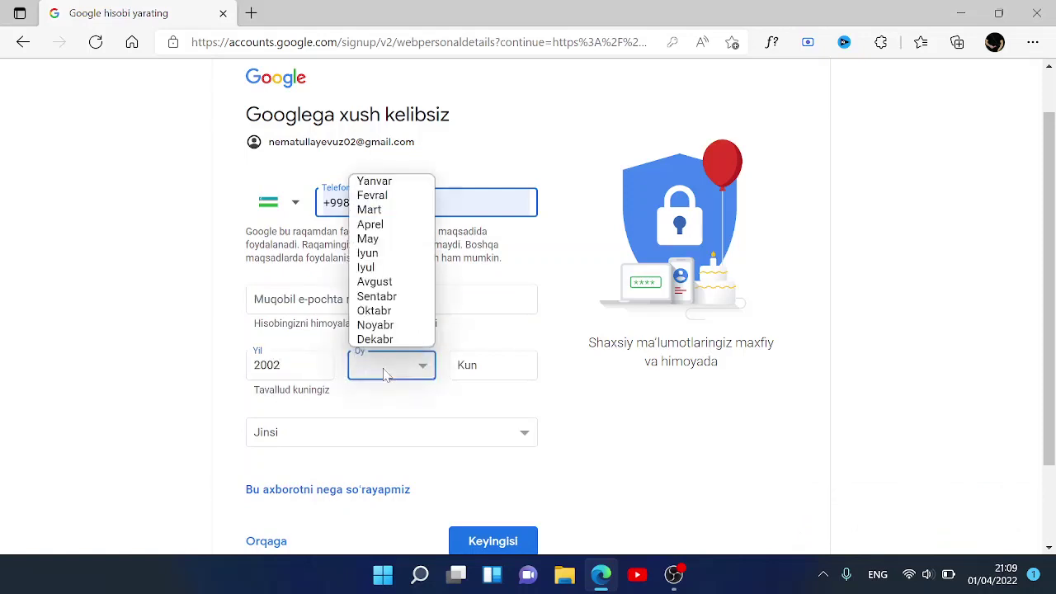
left_click(385, 283)
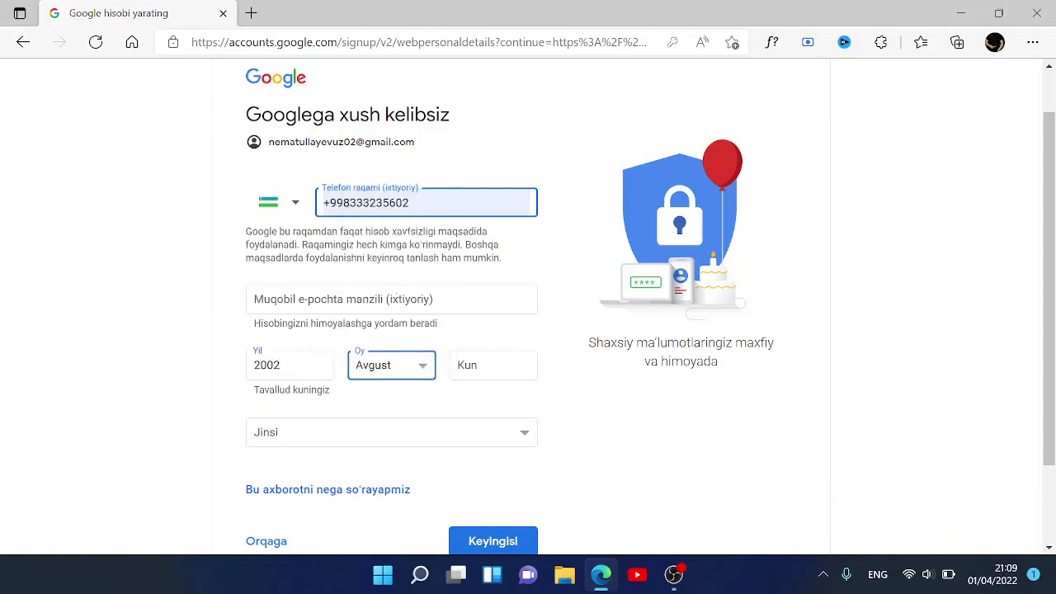
key("Tab")
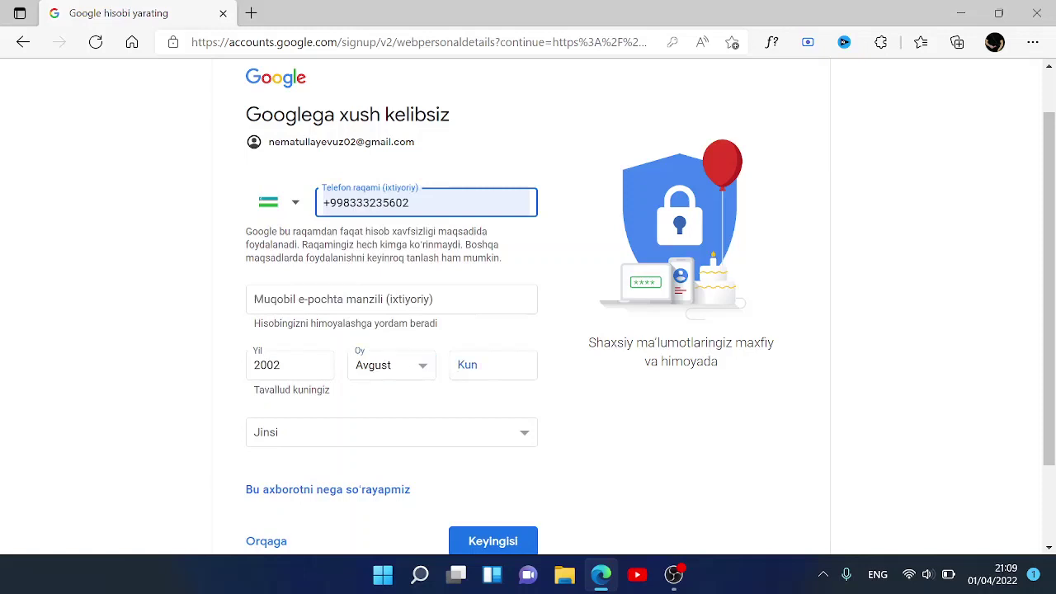
type("21")
- Set the gender to Erkak
left_click(415, 430)
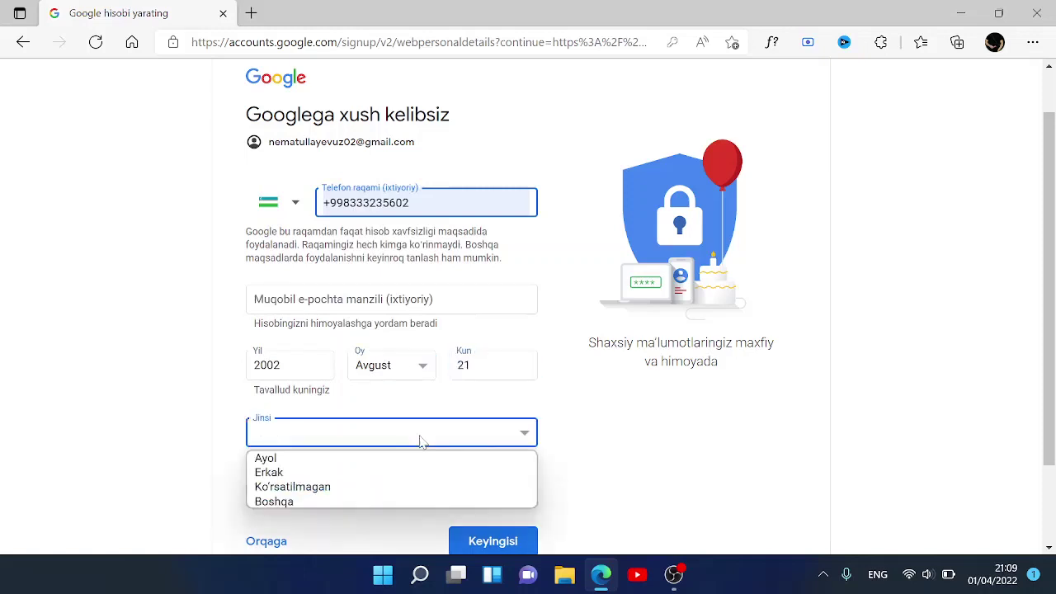
left_click(346, 476)
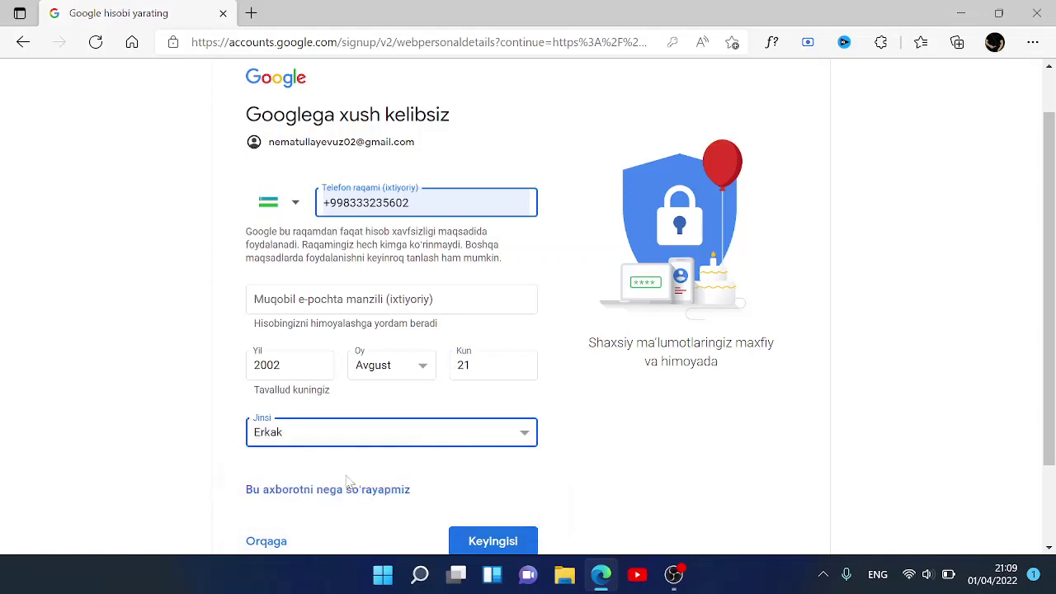
left_click(391, 438)
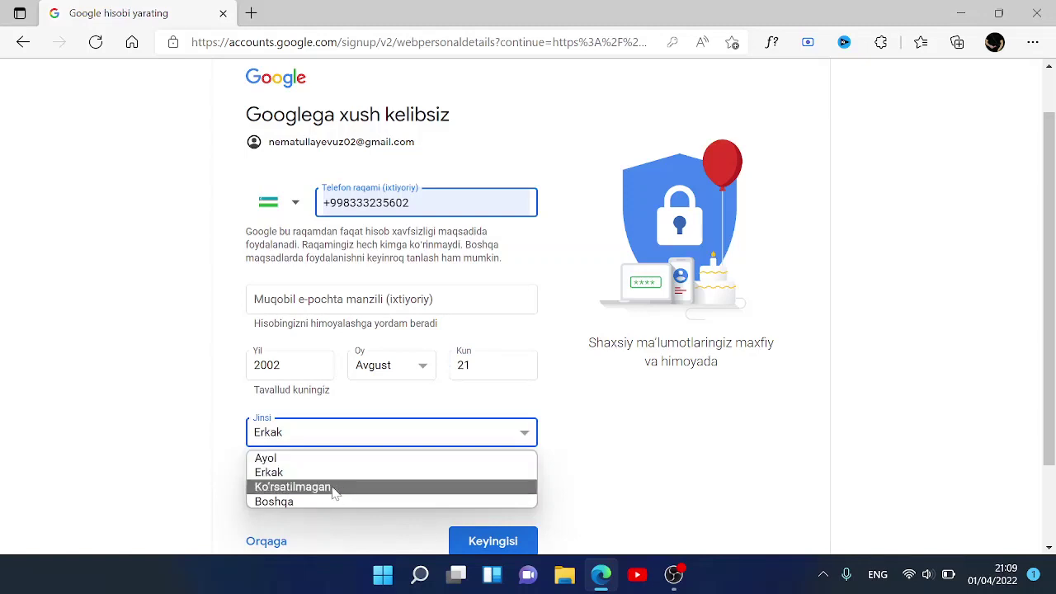
left_click(330, 438)
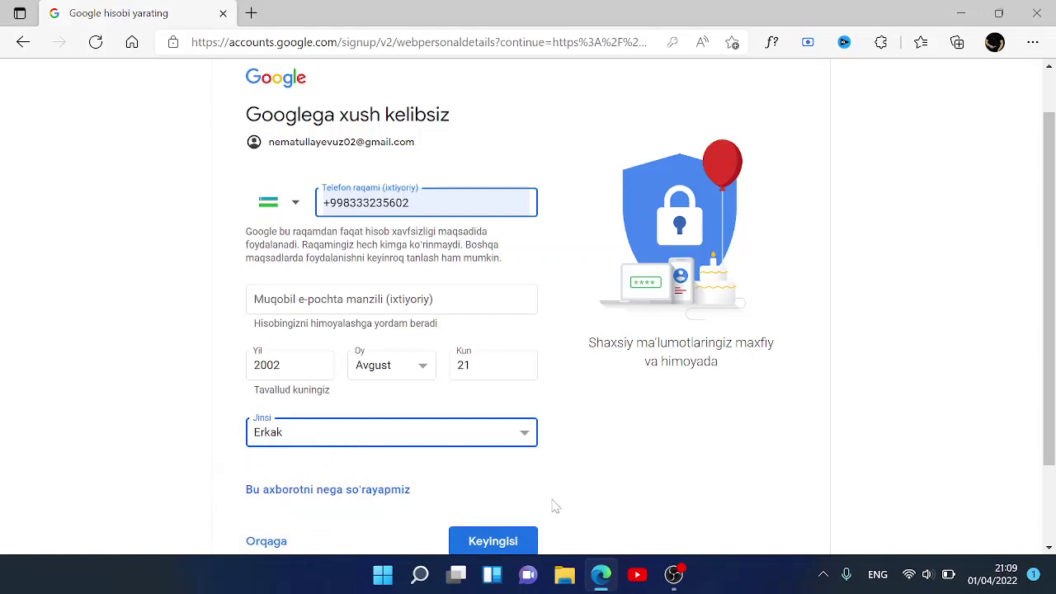
scroll(553, 504, "down", 2)
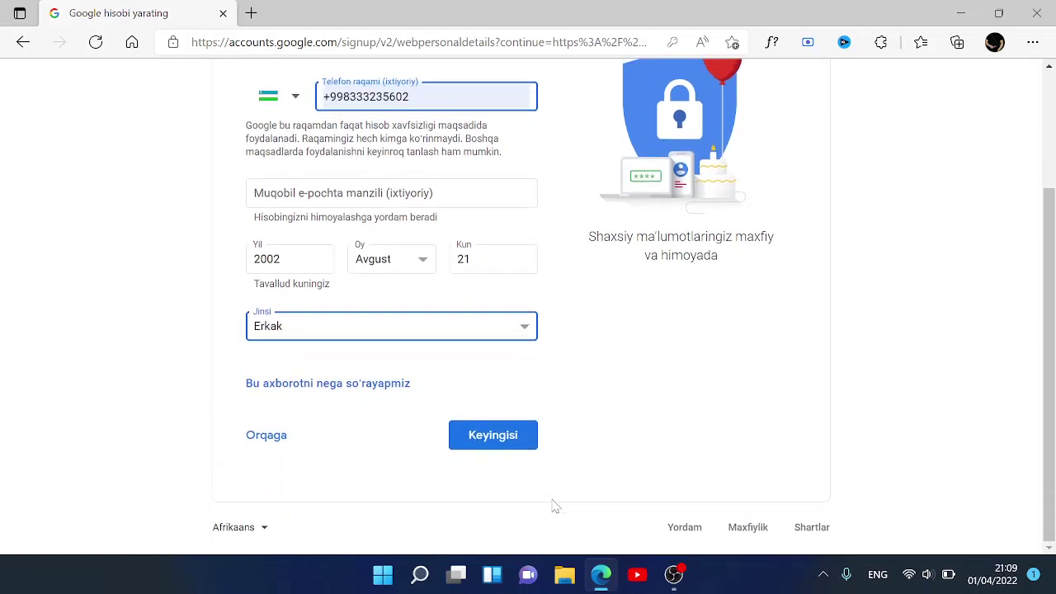
- Submit the personal details, save the new password in Edge, and scroll through the Maxfiylik va shartlar terms
left_click(504, 438)
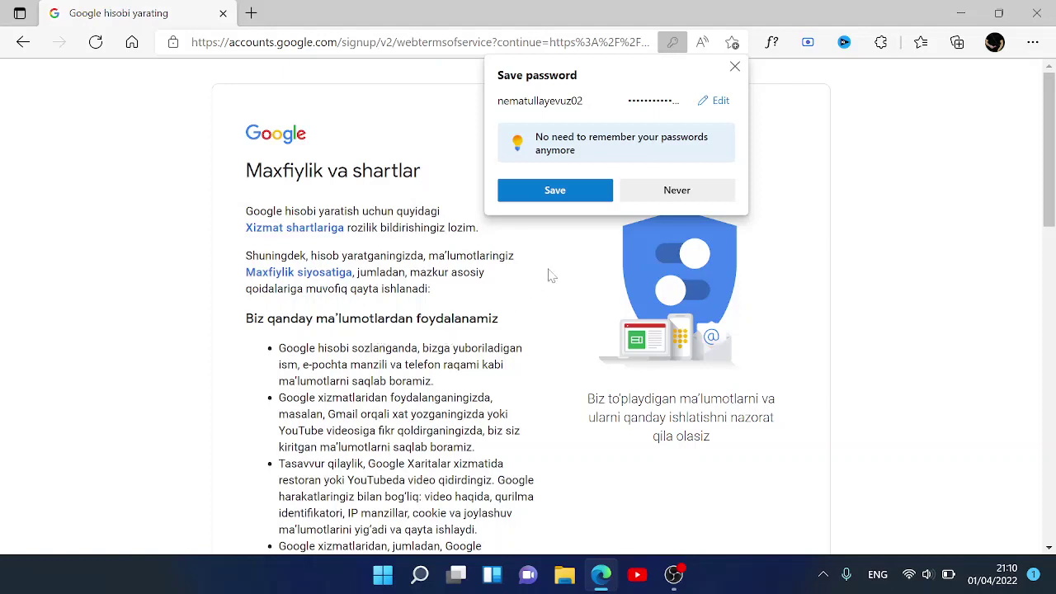
left_click(570, 203)
scroll(497, 291, "down", 1)
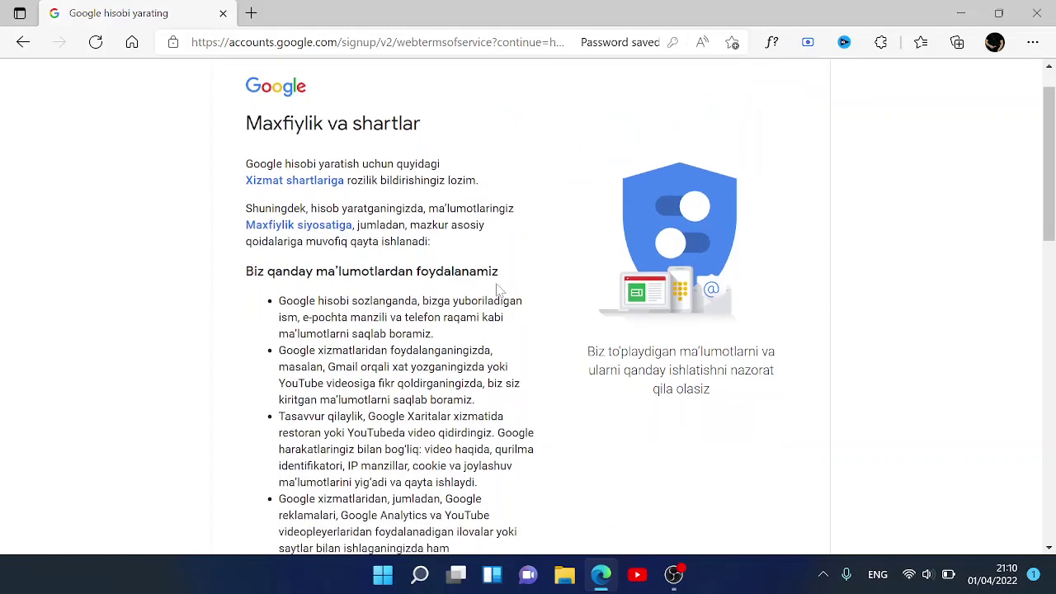
scroll(497, 291, "down", 3)
scroll(498, 290, "up", 3)
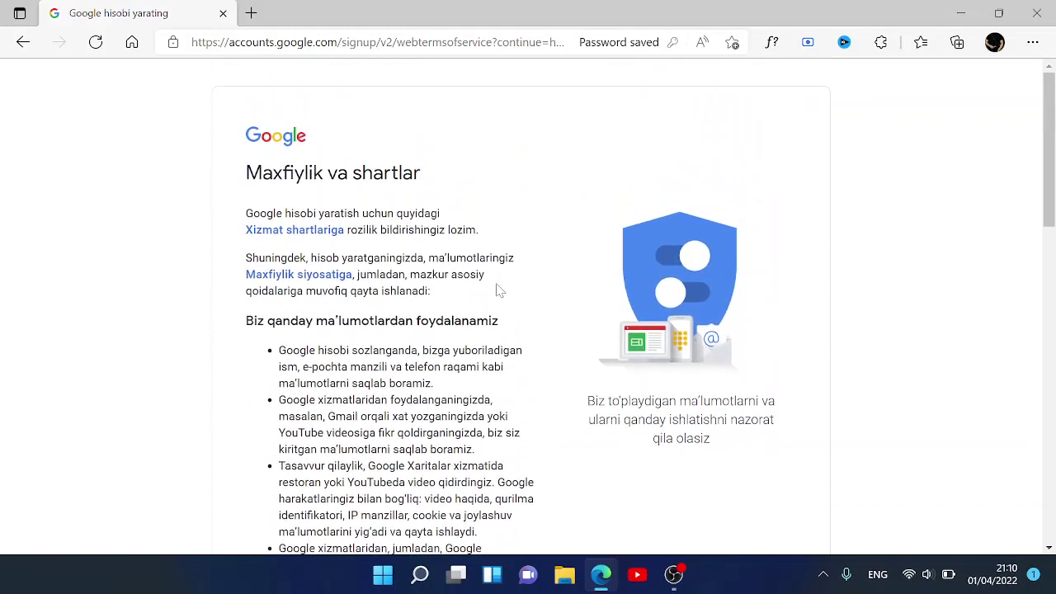
scroll(497, 288, "down", 3)
scroll(497, 288, "down", 15)
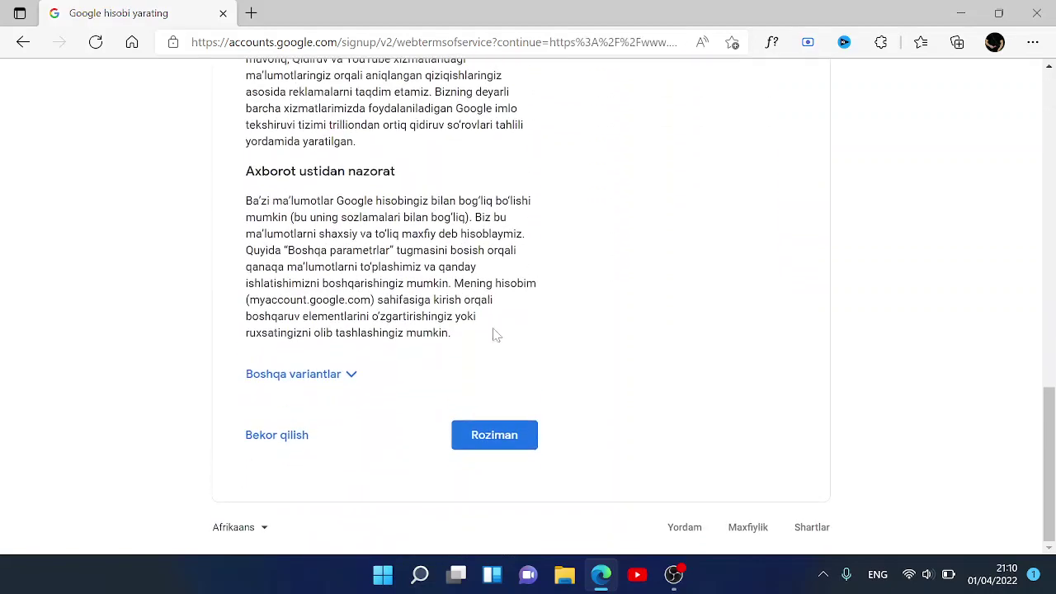
- Accept the terms with Roziman and go back to the 'create google account' search results
left_click(485, 437)
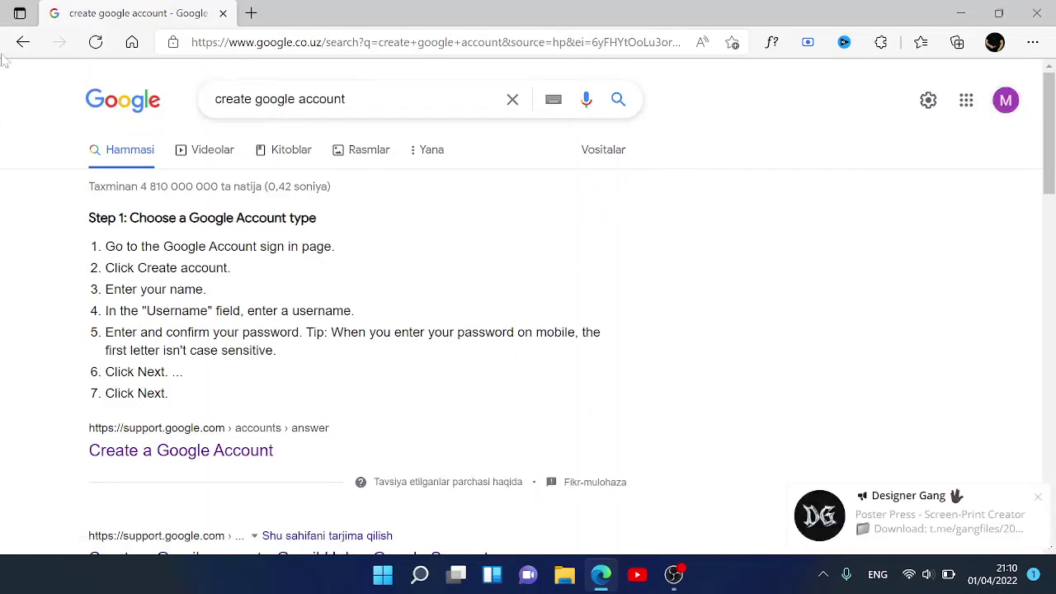
left_click(23, 42)
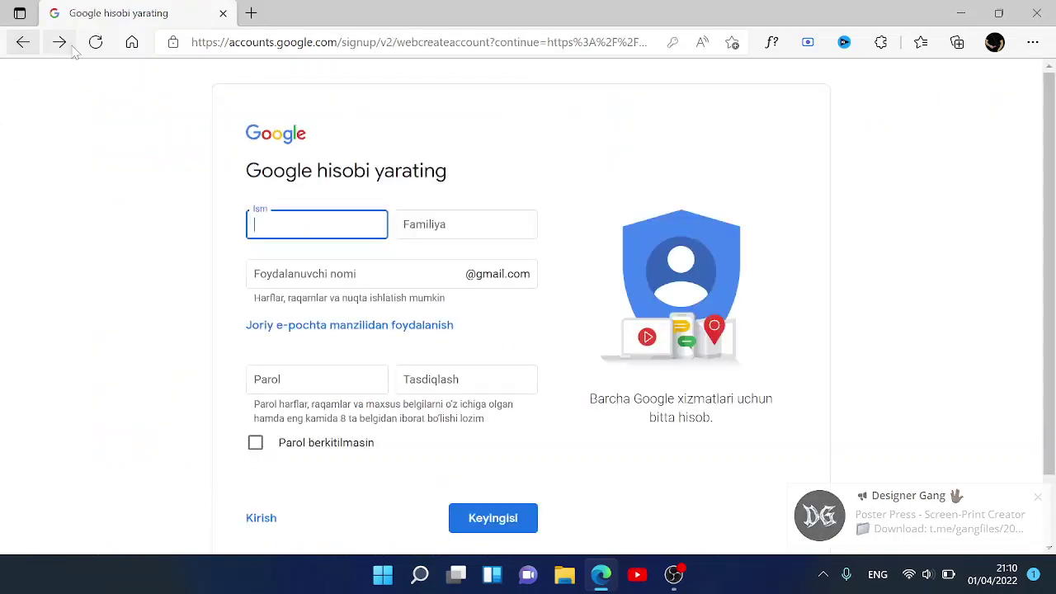
left_click(18, 42)
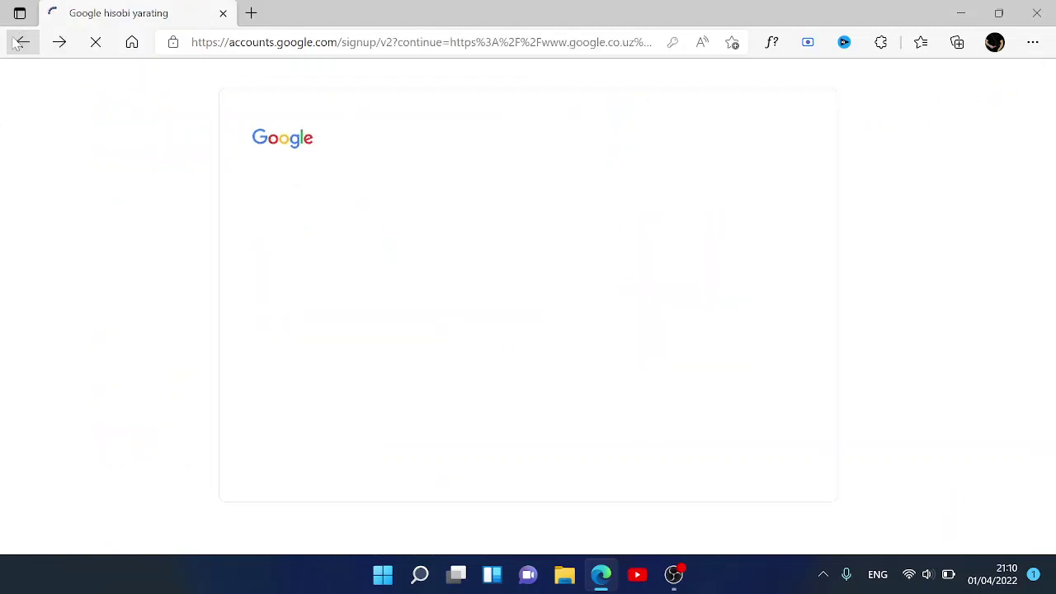
left_click(19, 42)
left_click(18, 42)
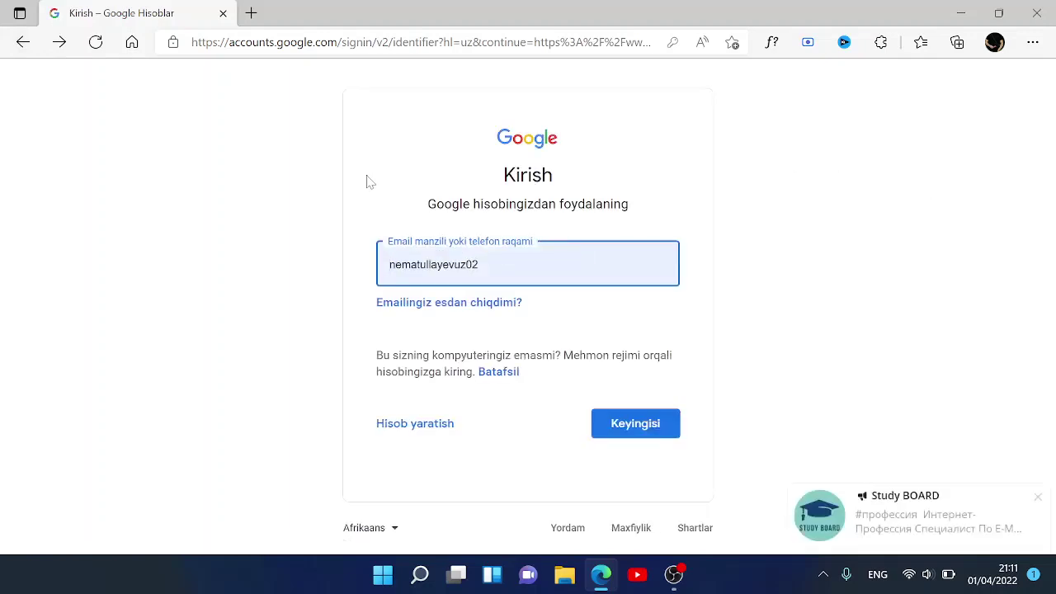
left_click(23, 42)
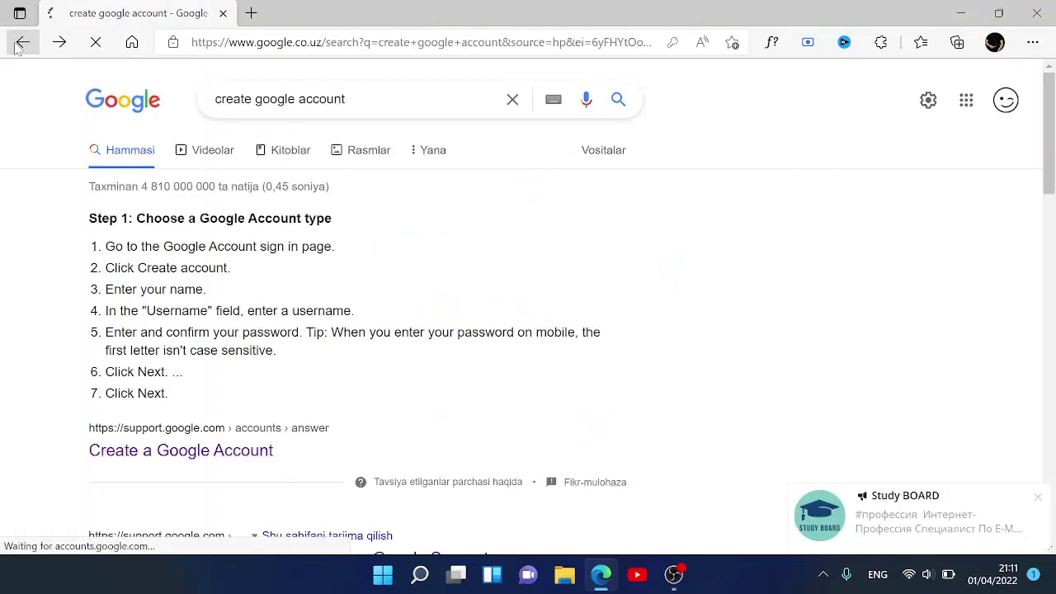
- Switch the Google homepage to the newly created account from the avatar menu
left_click(1005, 100)
scroll(934, 364, "down", 2)
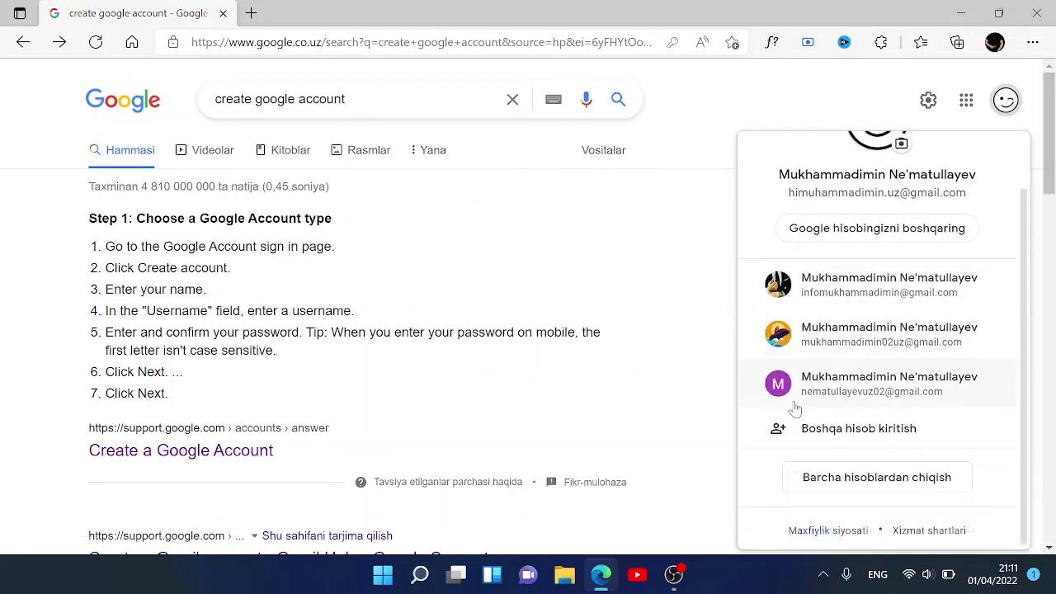
left_click(868, 395)
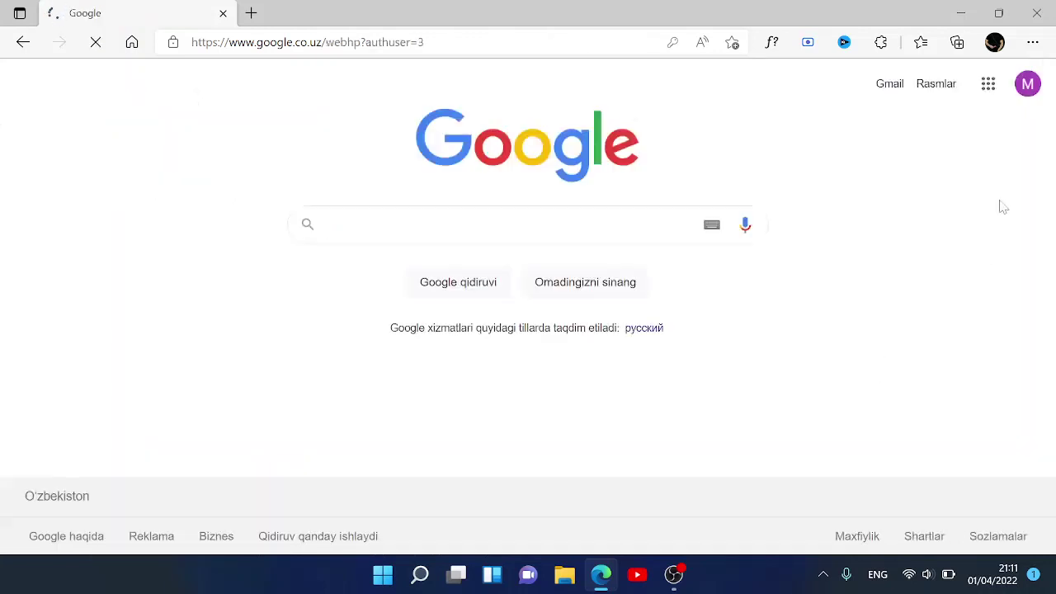
- Go to Google hisobingizni boshqaring, skim the account home, then open Men haqimda personal info
left_click(1028, 86)
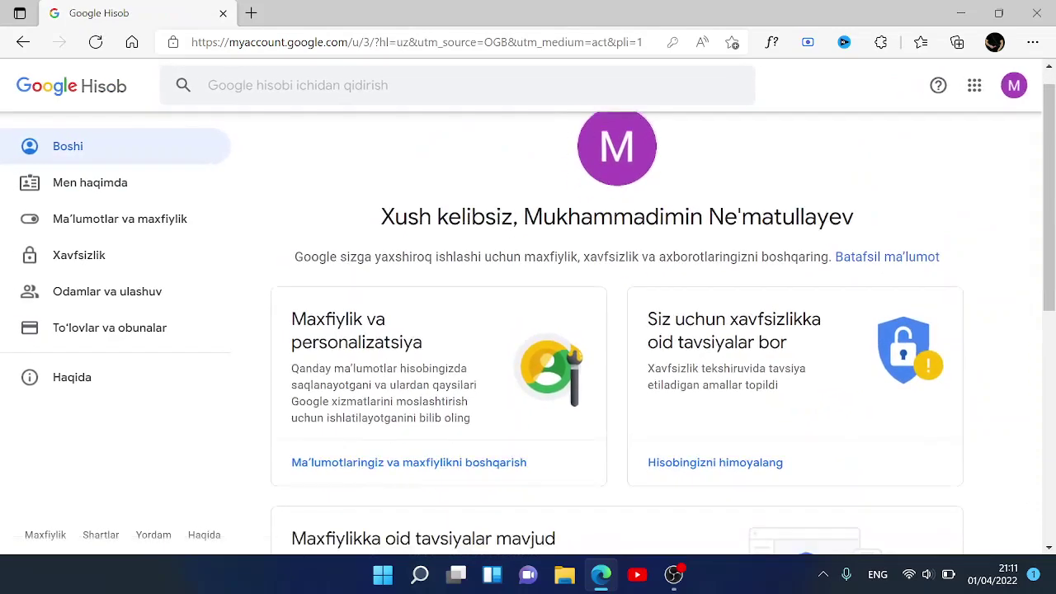
scroll(724, 281, "down", 5)
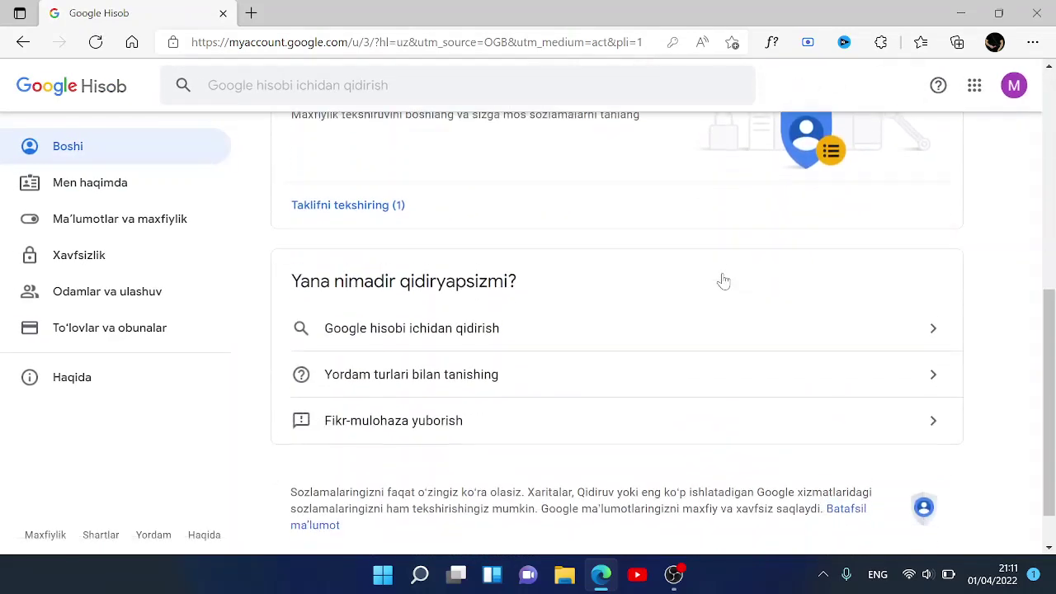
scroll(724, 279, "up", 6)
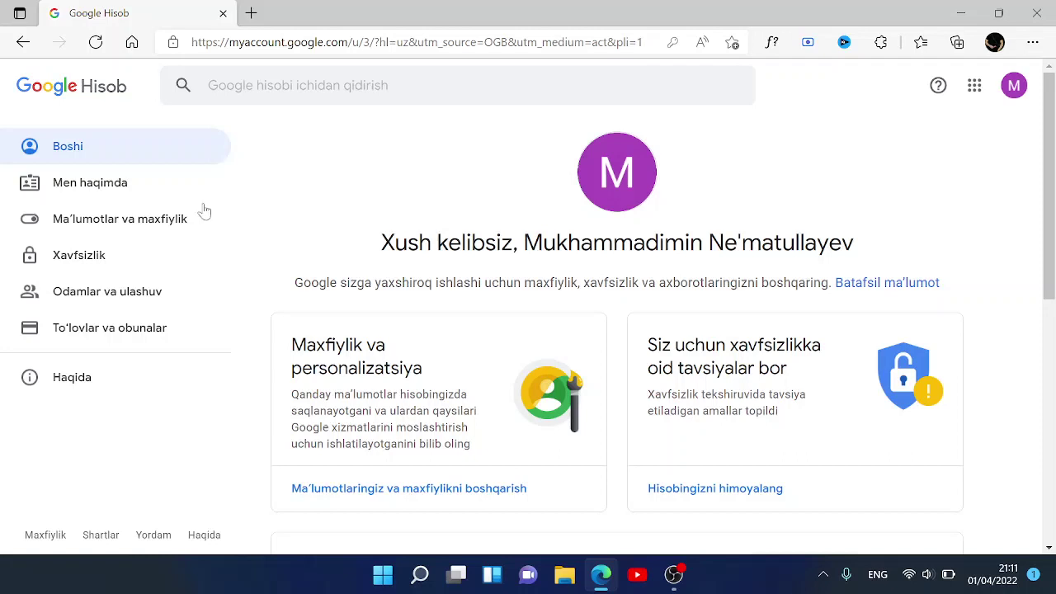
left_click(133, 191)
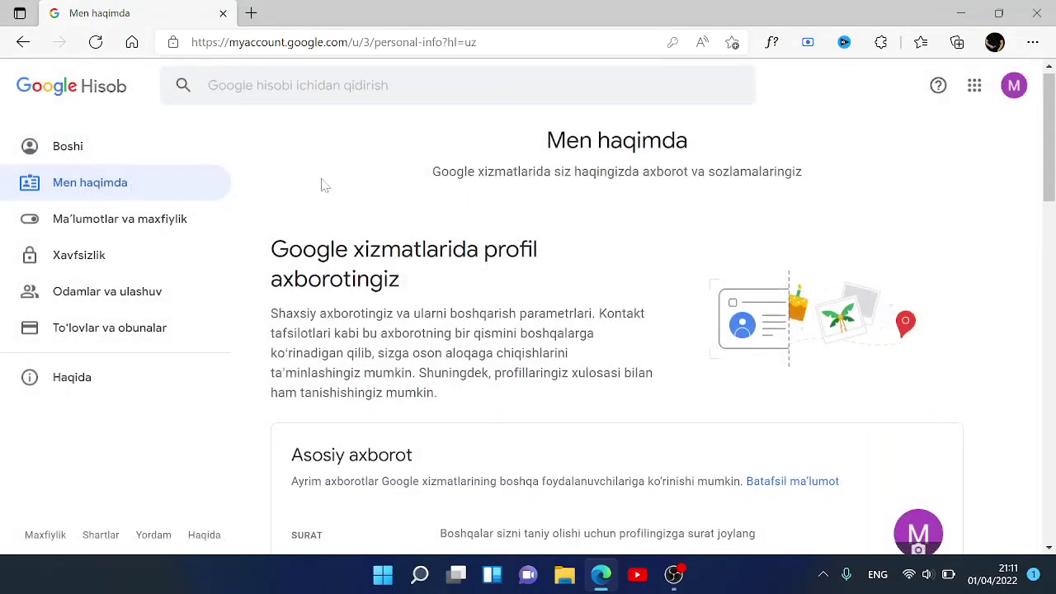
- On Men haqimda, open the Profil rasmi window from the avatar's camera icon
scroll(322, 184, "down", 2)
scroll(617, 343, "down", 1)
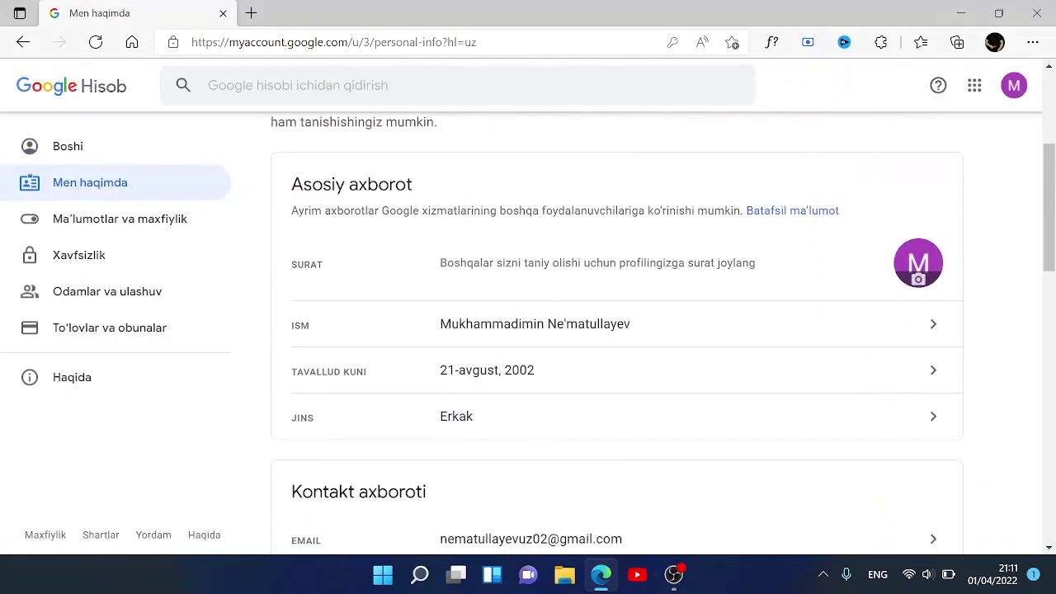
scroll(617, 343, "down", 1)
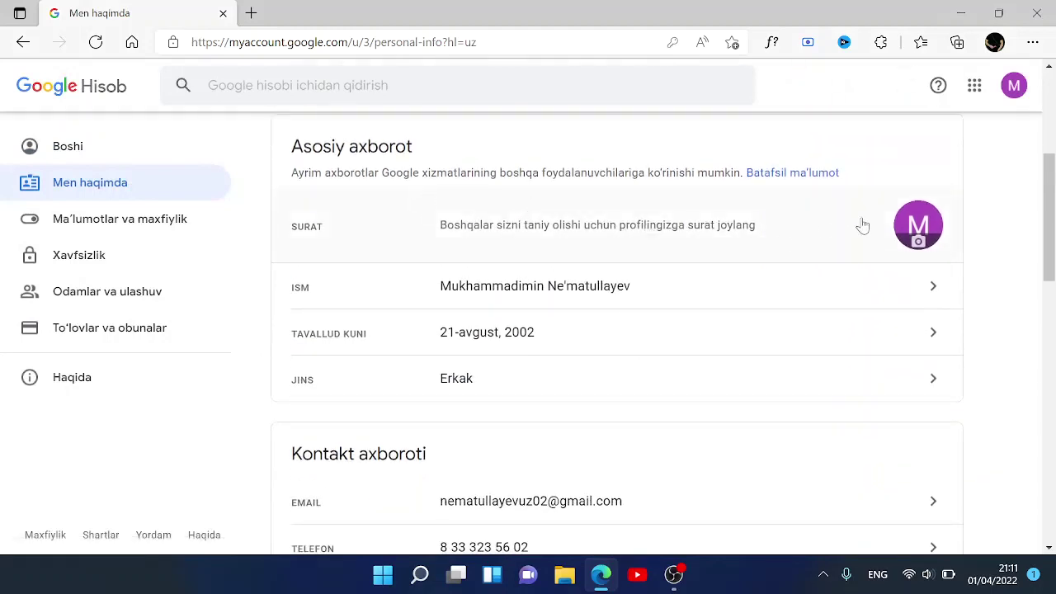
left_click(921, 242)
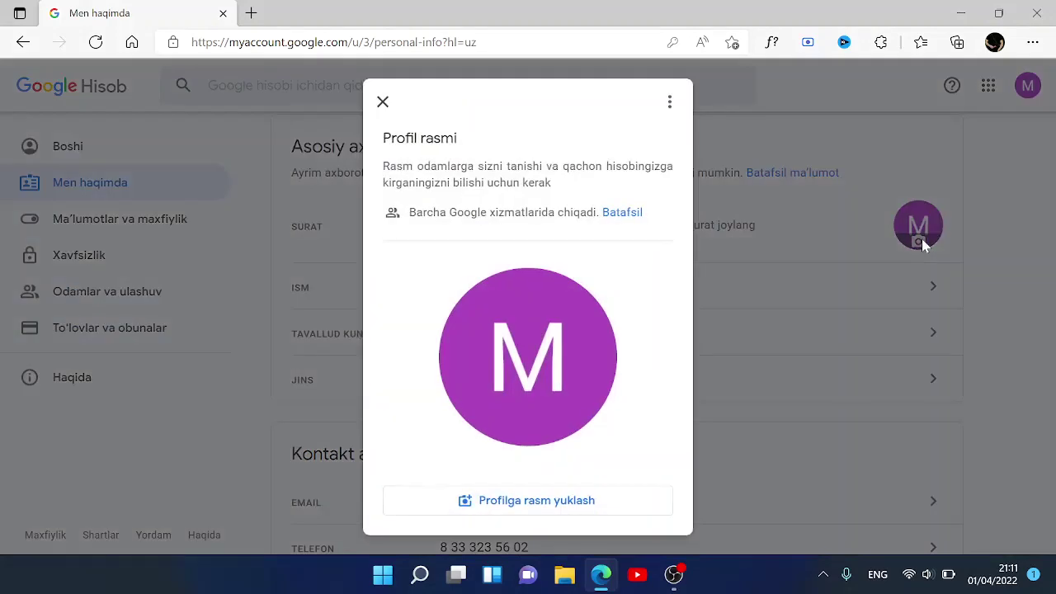
- Choose the Poyga kubogi checkered-flag trophy illustration, save it as the profile picture, and confirm with OK
left_click(483, 505)
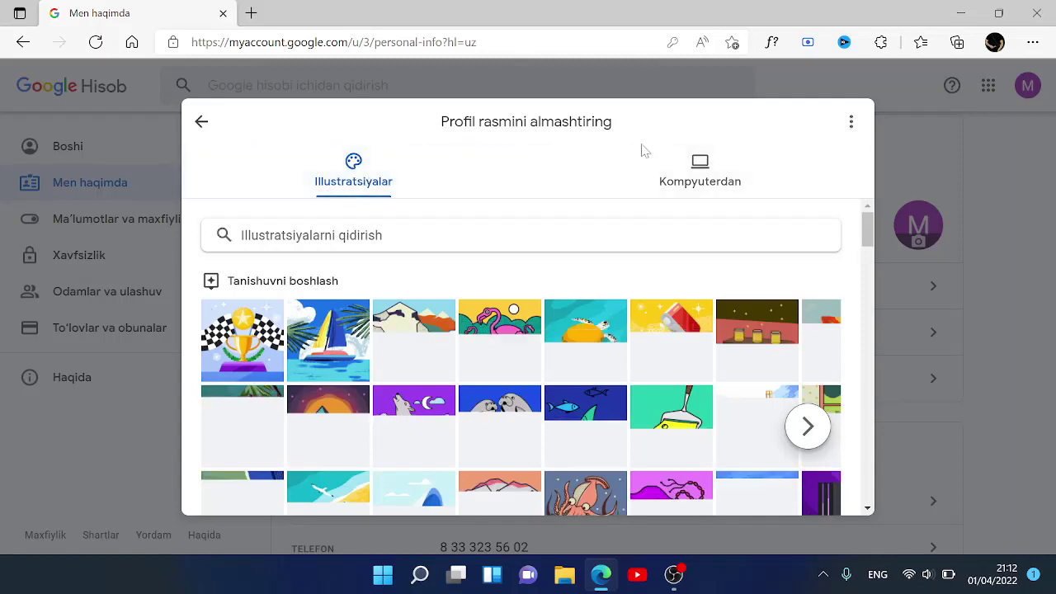
left_click(693, 179)
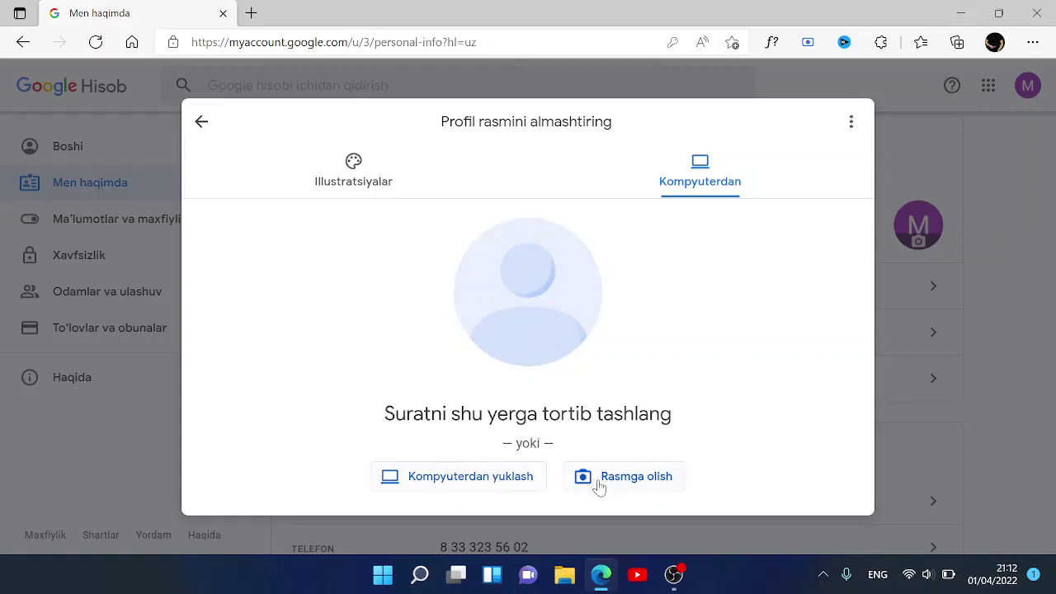
left_click(331, 182)
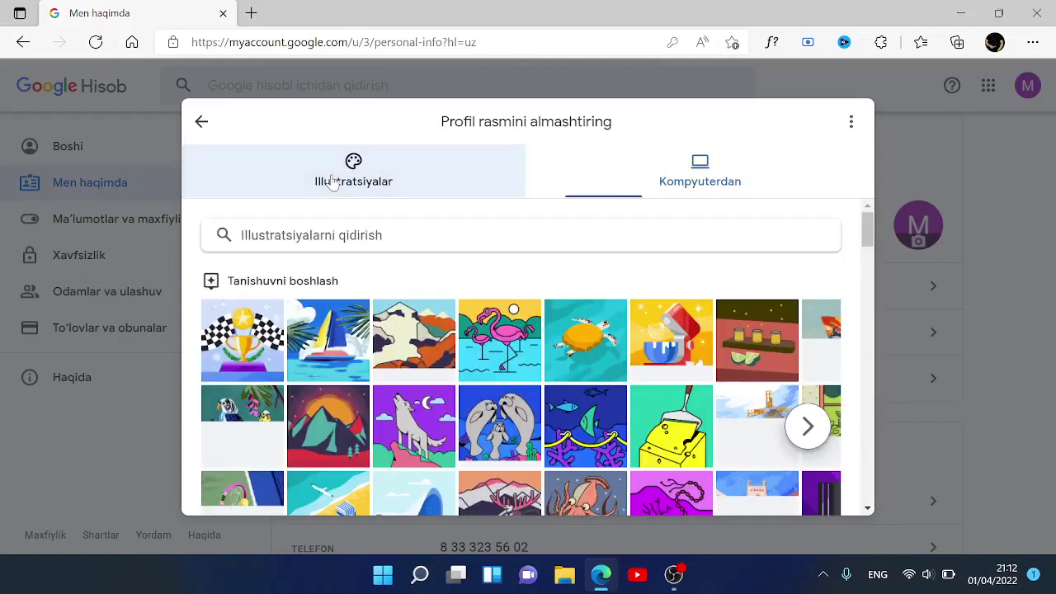
left_click(233, 339)
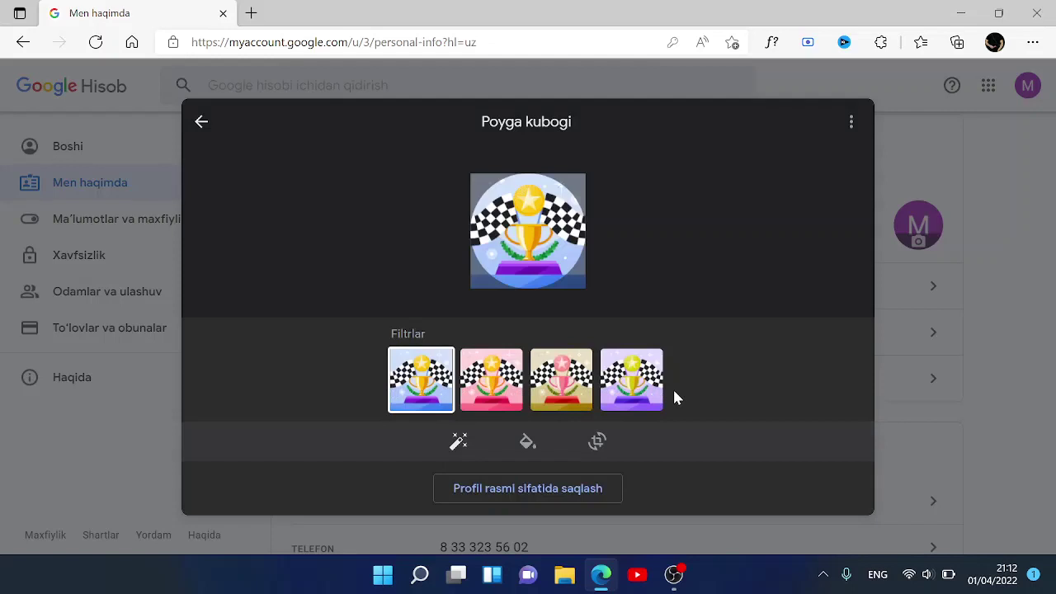
left_click(487, 490)
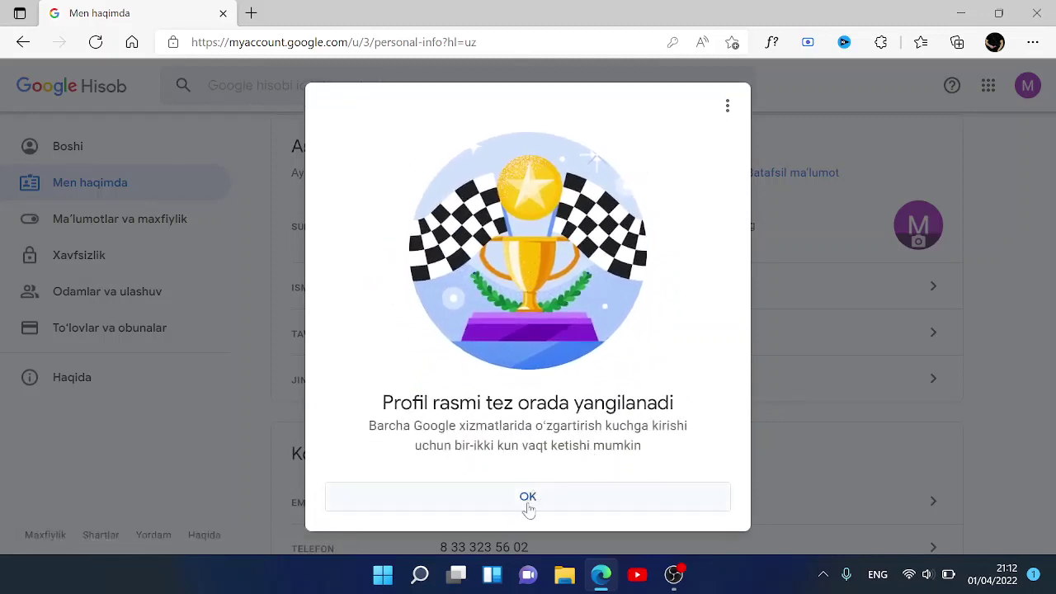
left_click(528, 497)
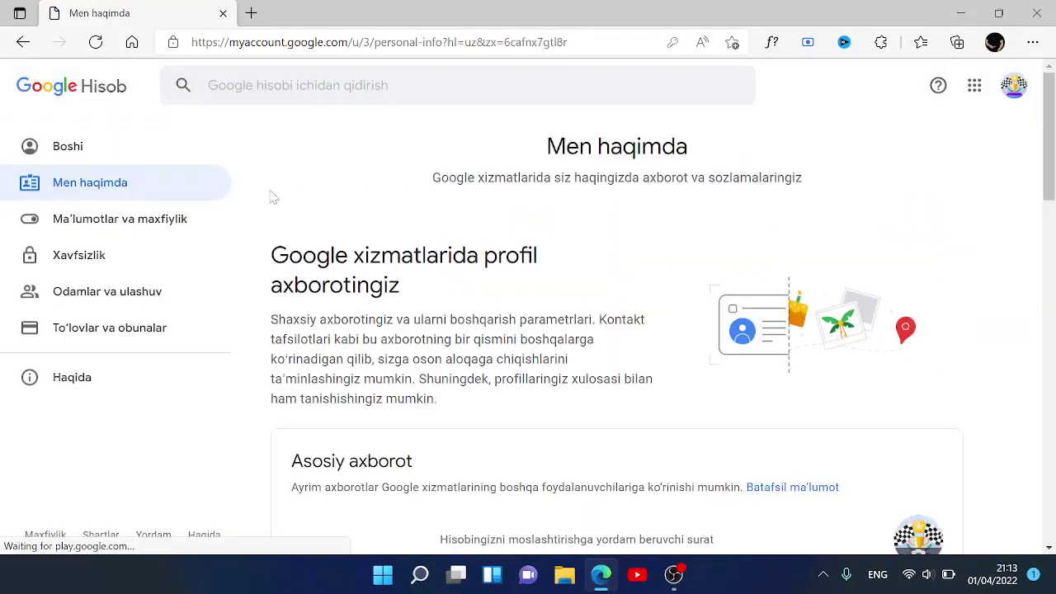
scroll(273, 196, "down", 3)
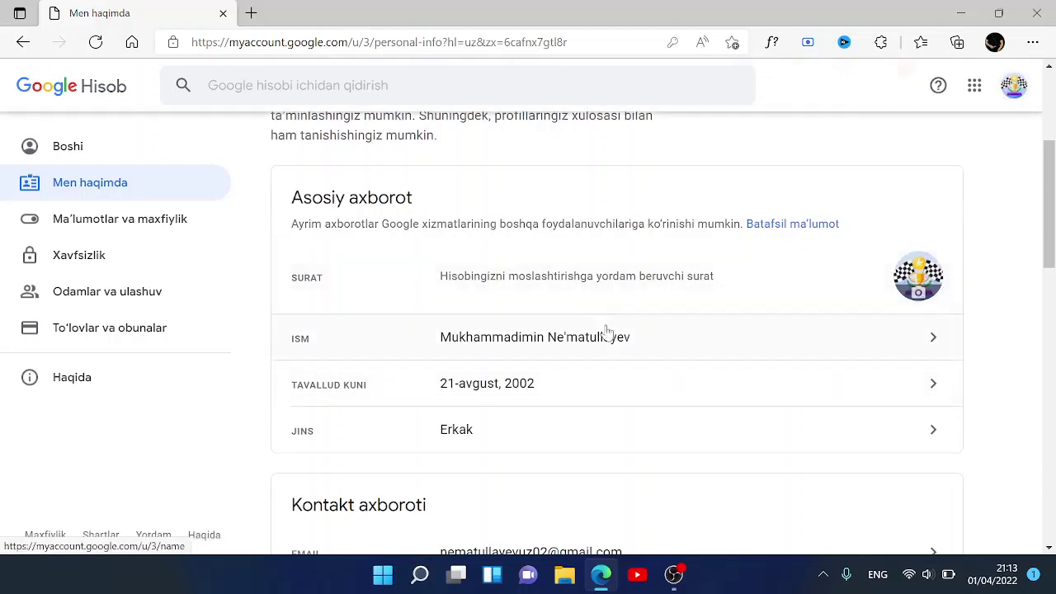
left_click(464, 393)
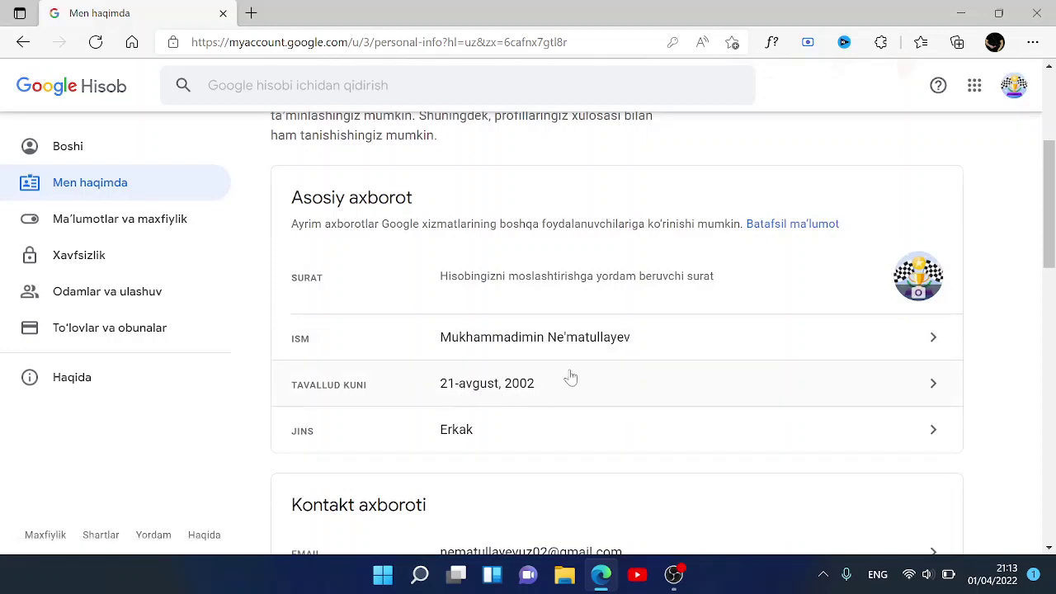
left_click(661, 382)
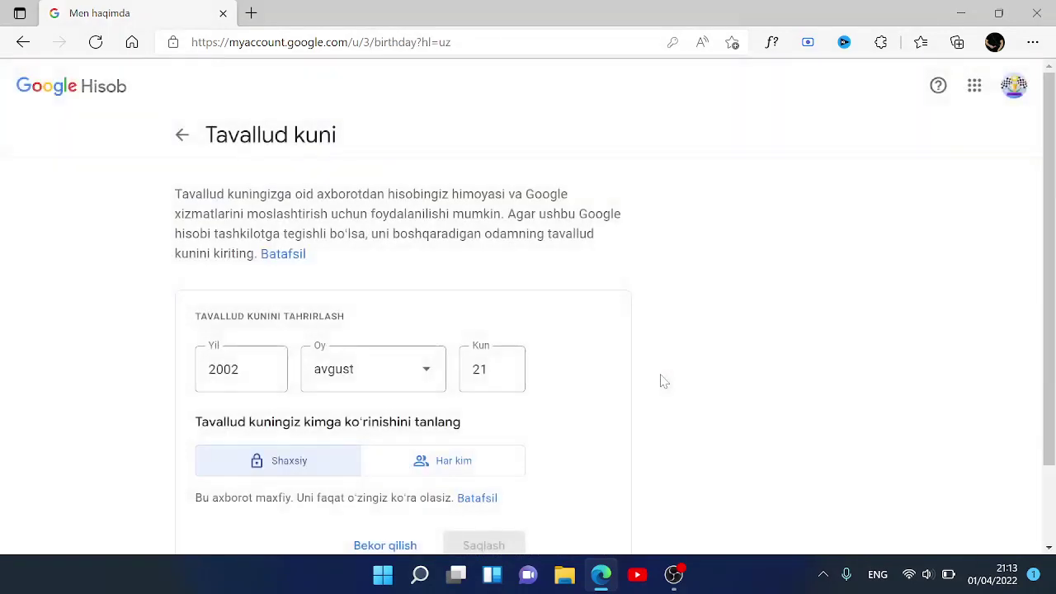
scroll(661, 382, "down", 2)
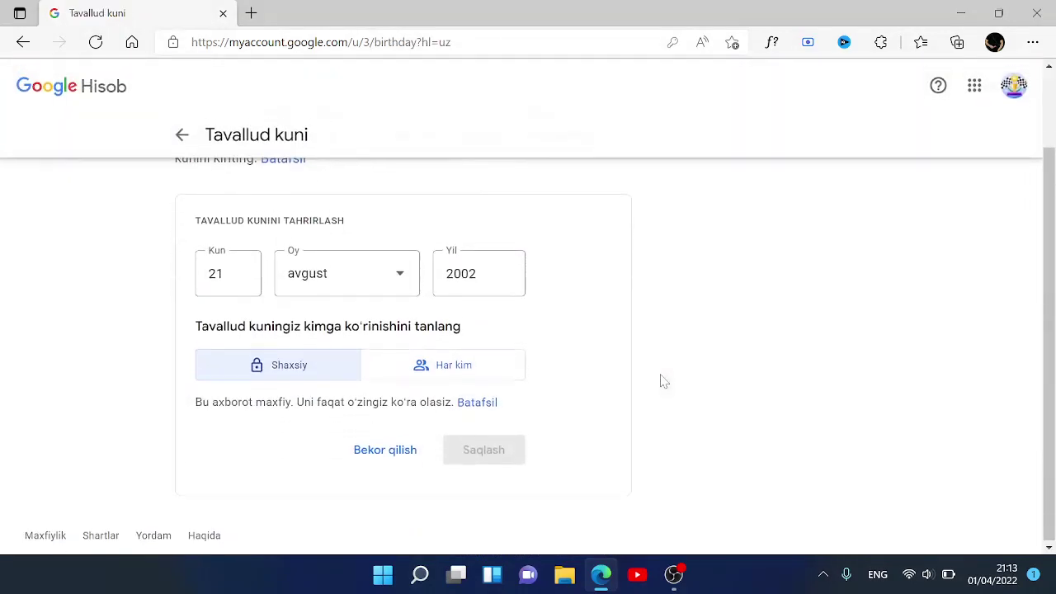
scroll(661, 382, "up", 1)
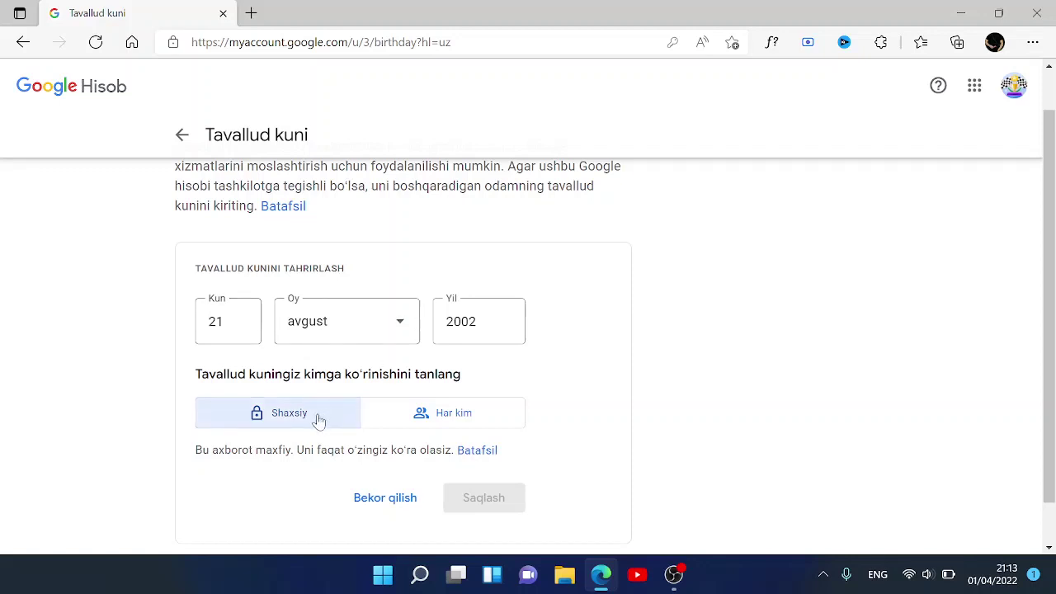
left_click(439, 417)
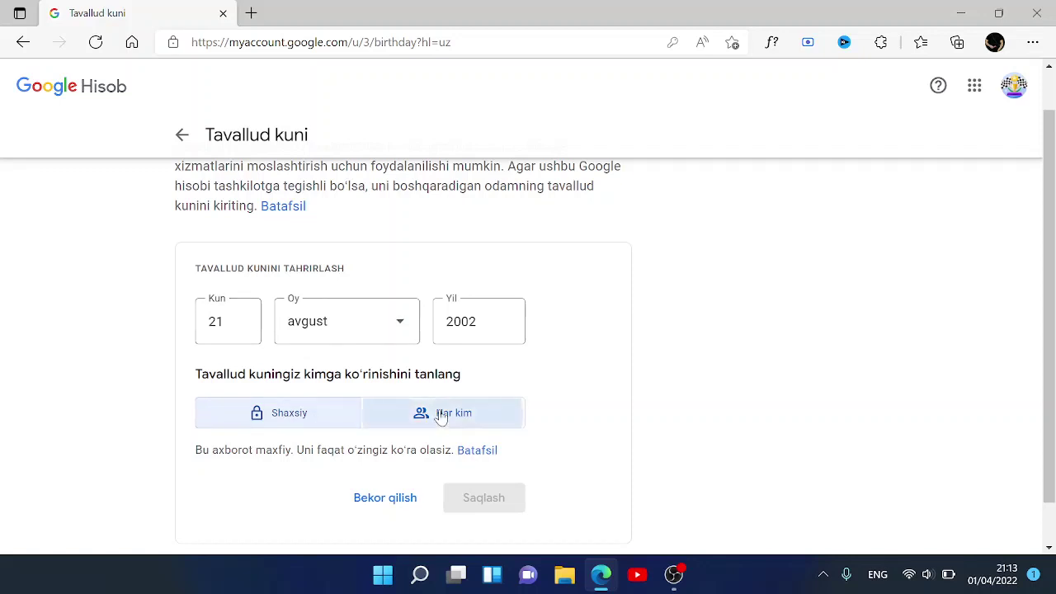
scroll(392, 445, "down", 1)
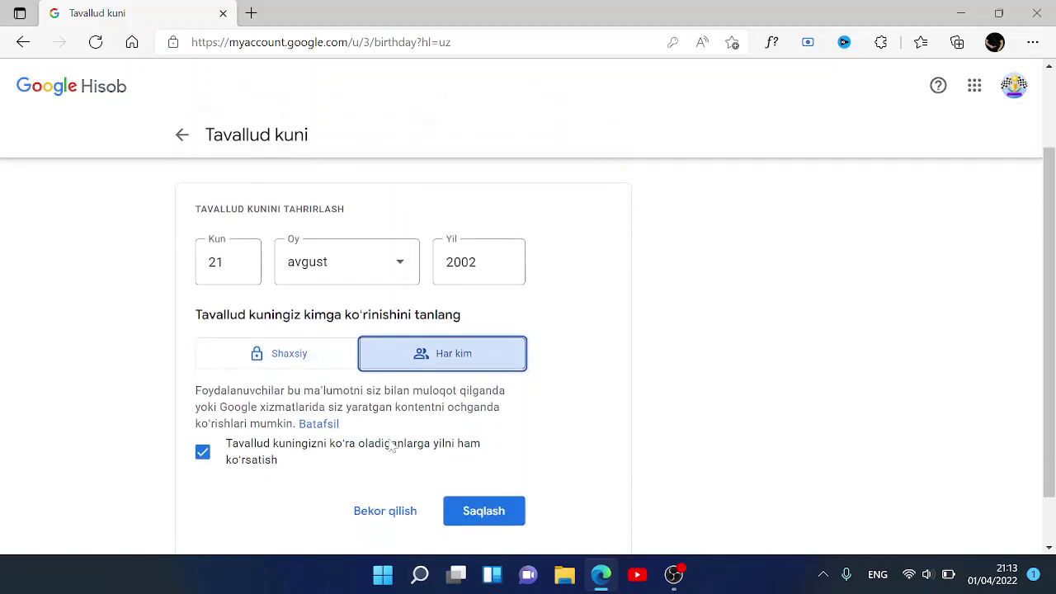
scroll(392, 446, "up", 1)
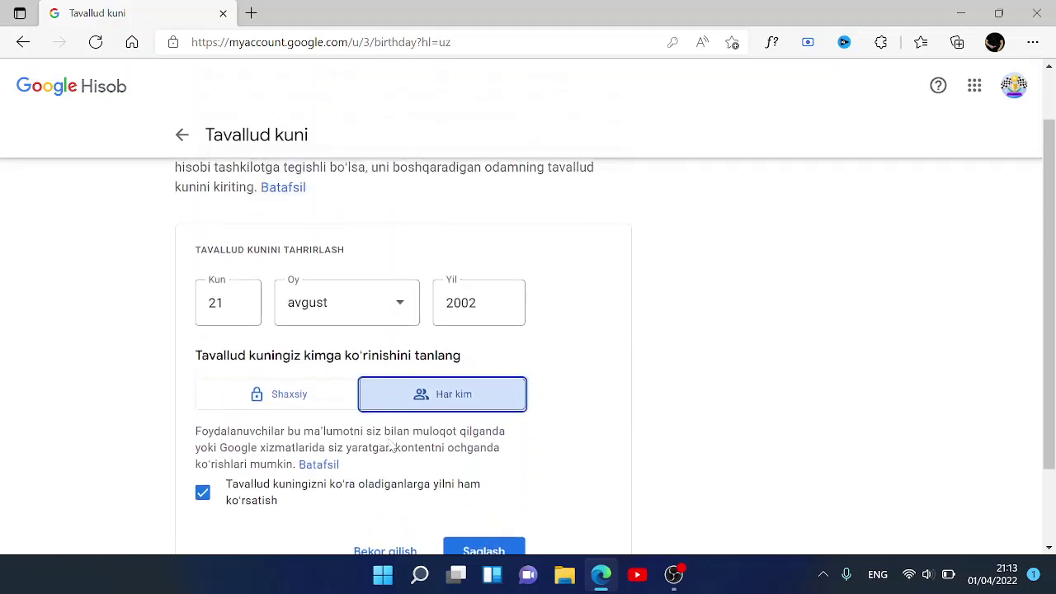
left_click(306, 425)
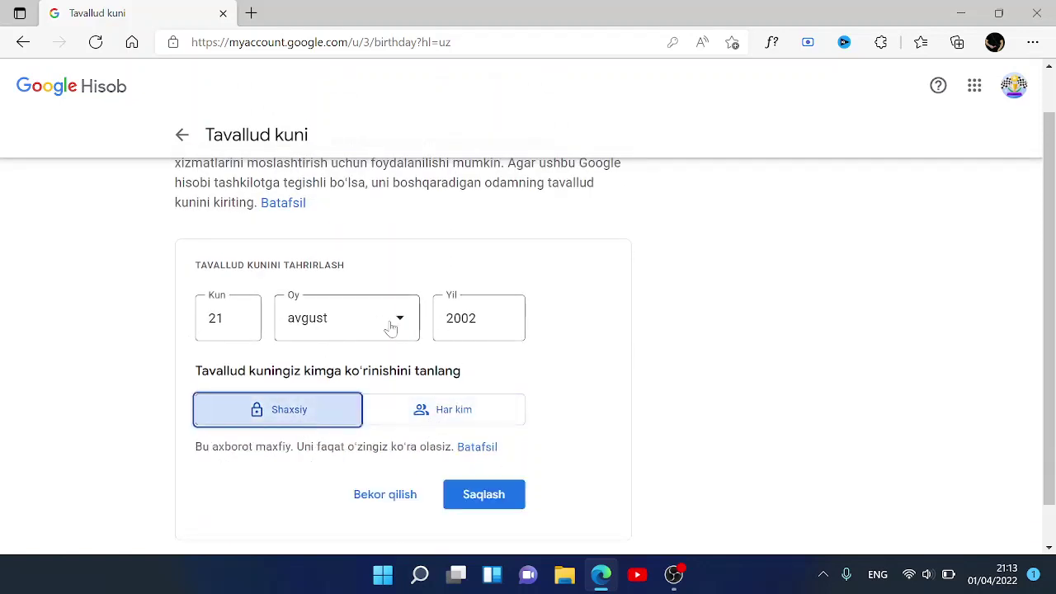
left_click(474, 497)
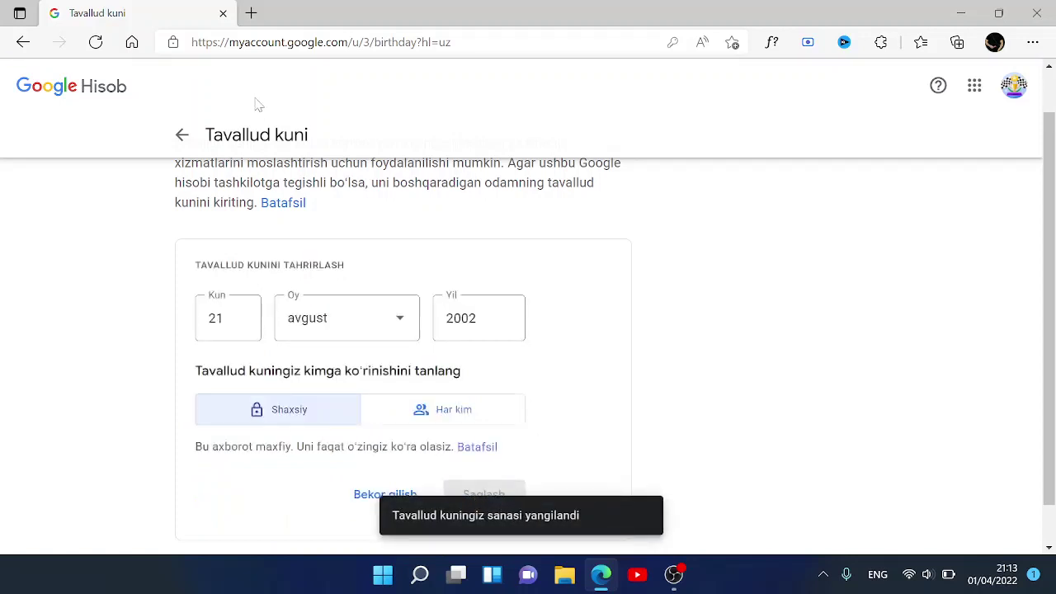
left_click(181, 135)
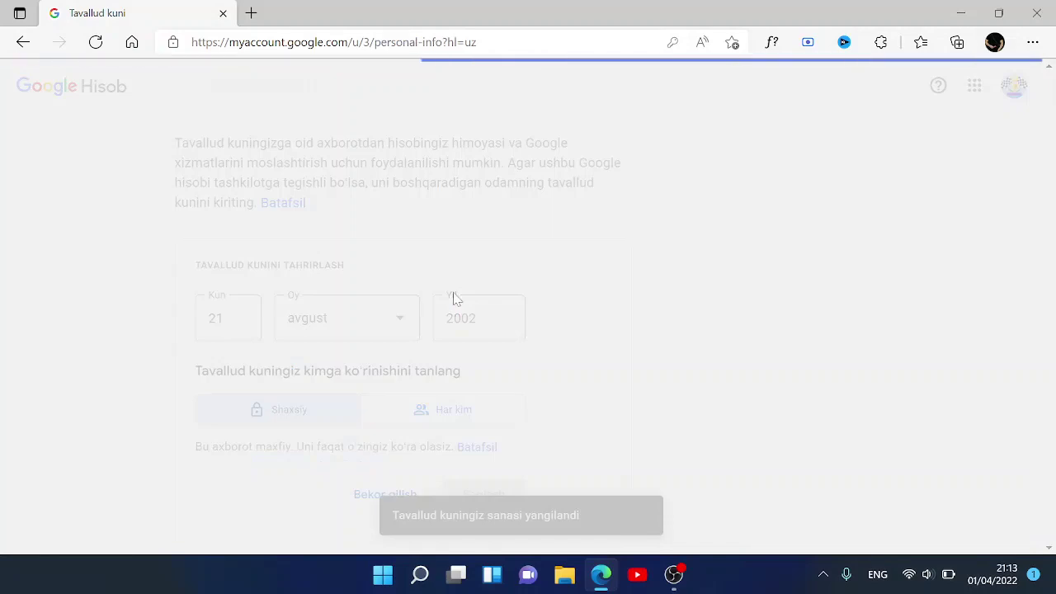
scroll(454, 299, "down", 5)
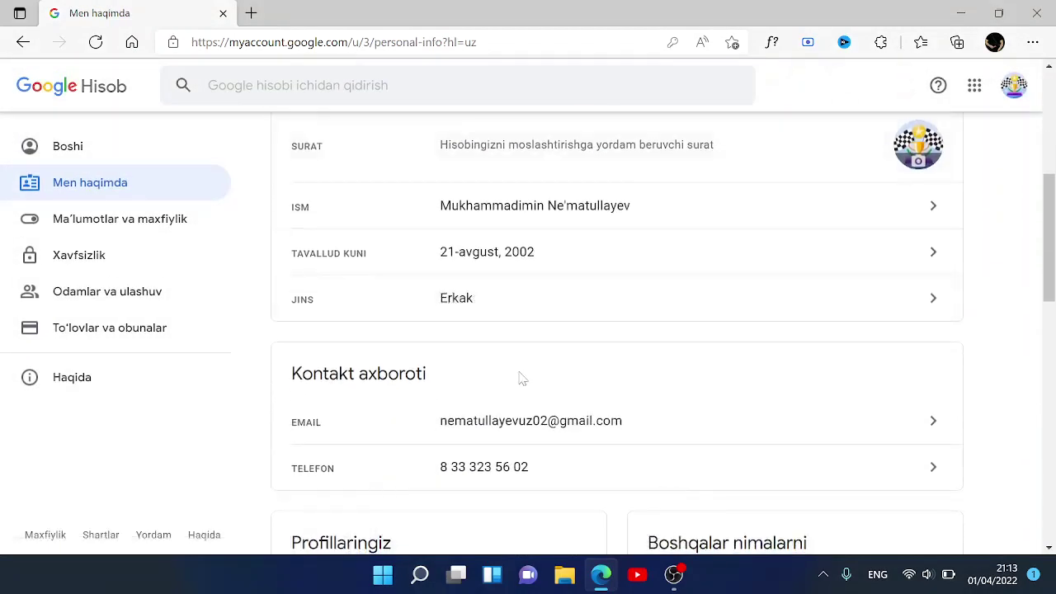
scroll(521, 378, "down", 2)
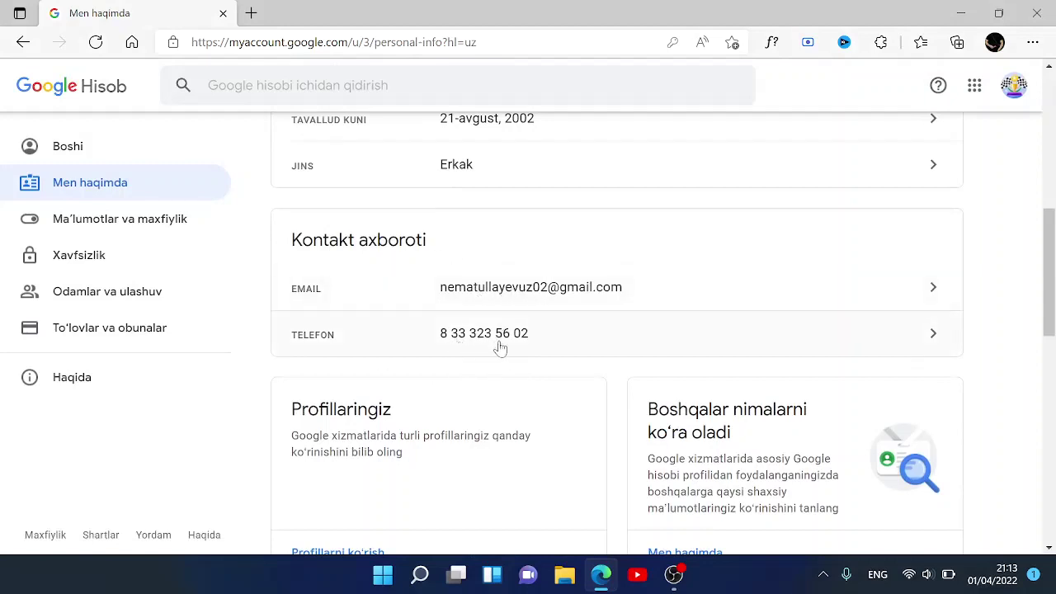
scroll(507, 435, "down", 2)
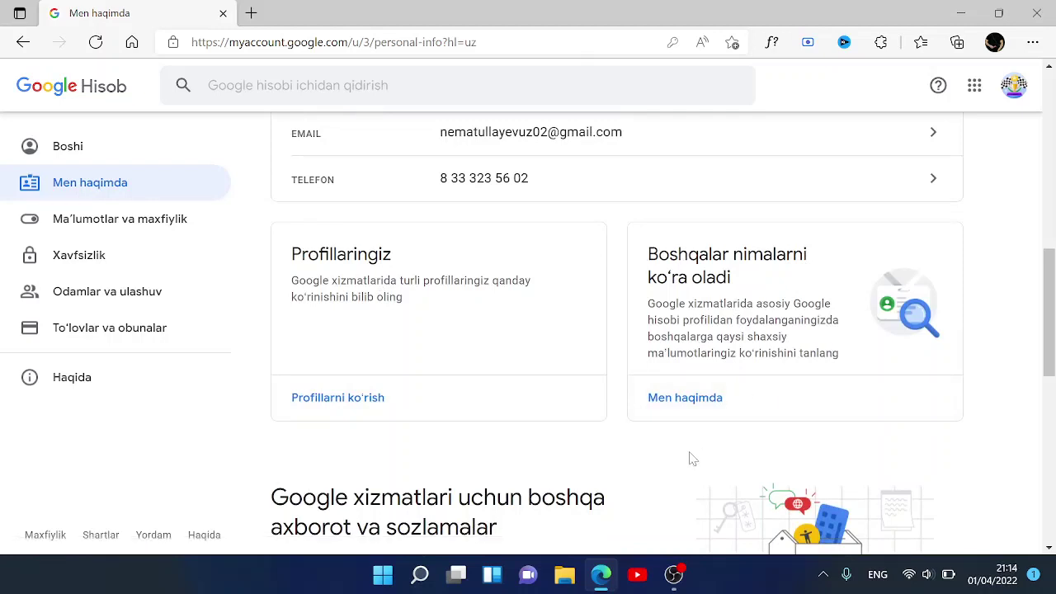
scroll(692, 459, "down", 1)
scroll(691, 459, "down", 1)
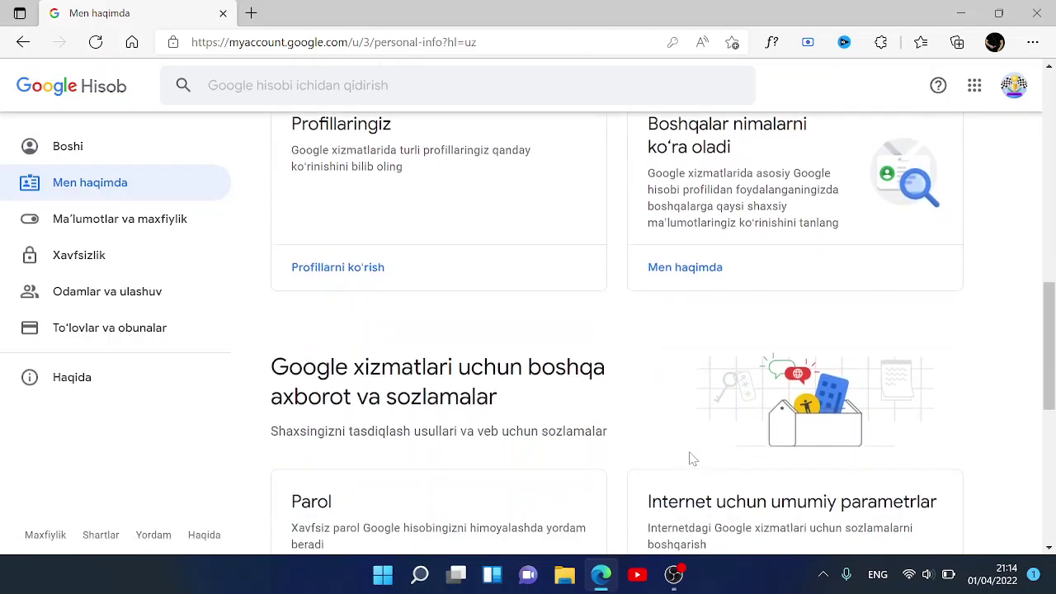
scroll(691, 458, "down", 2)
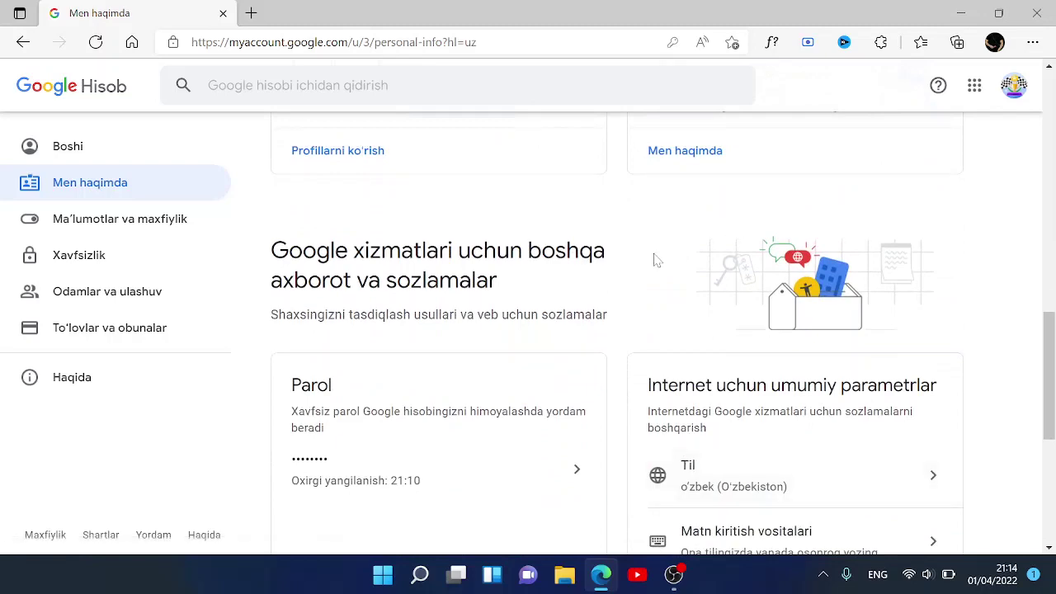
scroll(655, 259, "up", 2)
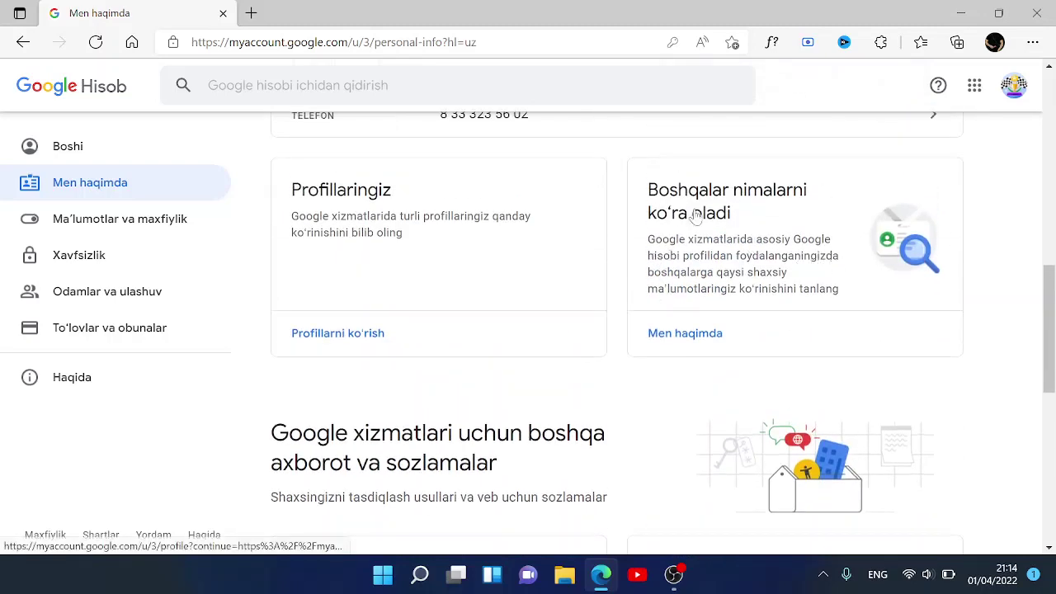
scroll(711, 397, "down", 4)
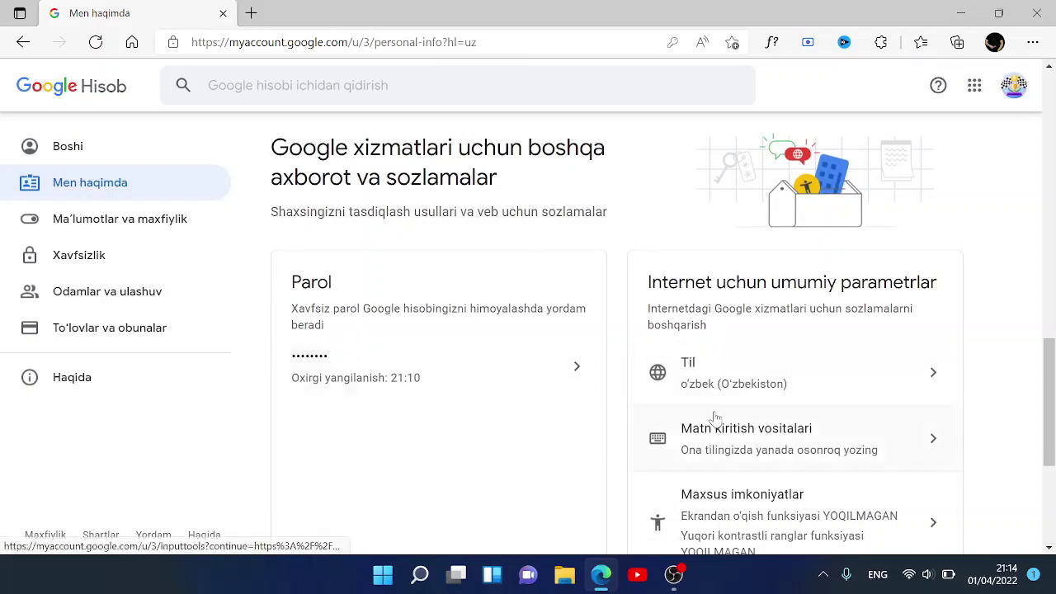
scroll(711, 419, "down", 2)
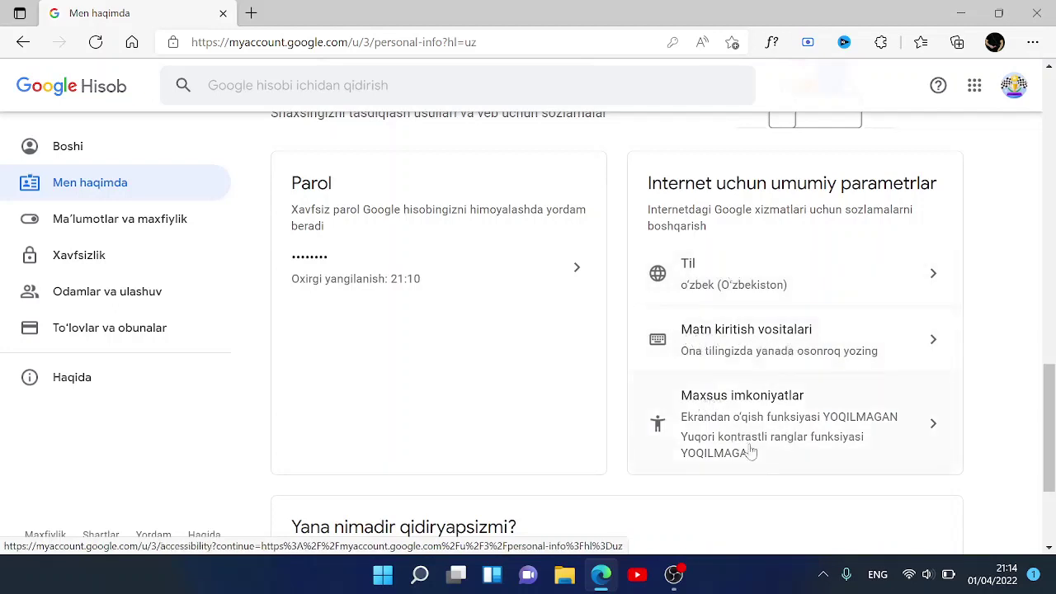
scroll(783, 487, "down", 3)
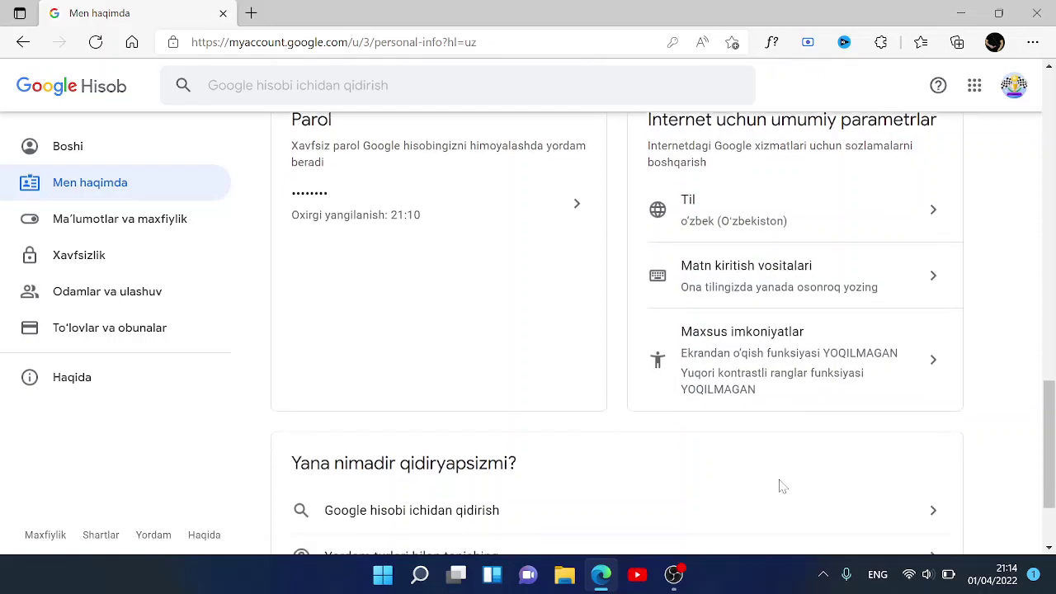
scroll(781, 487, "up", 2)
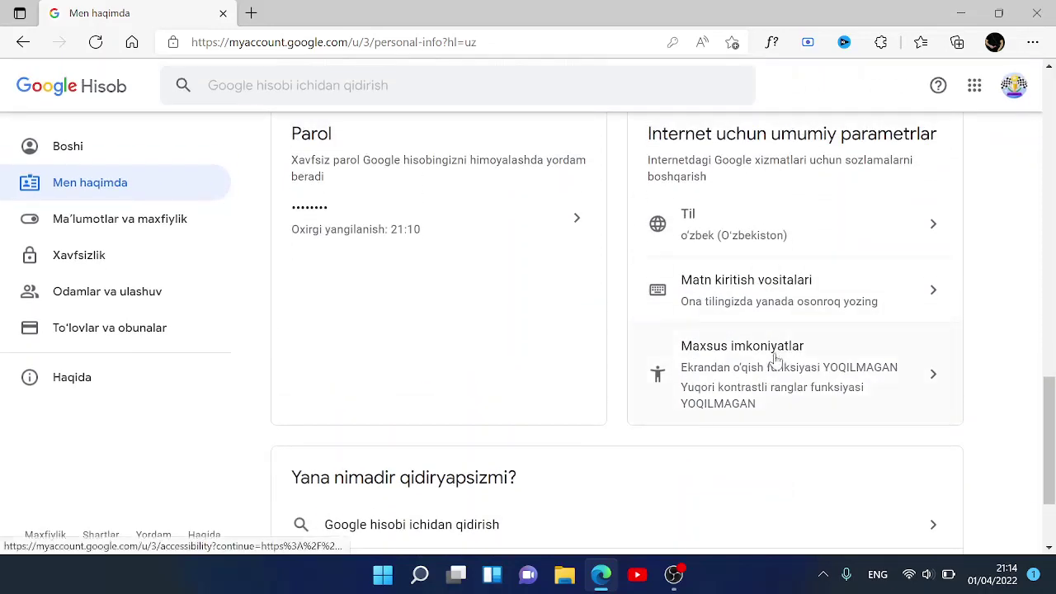
scroll(610, 430, "down", 3)
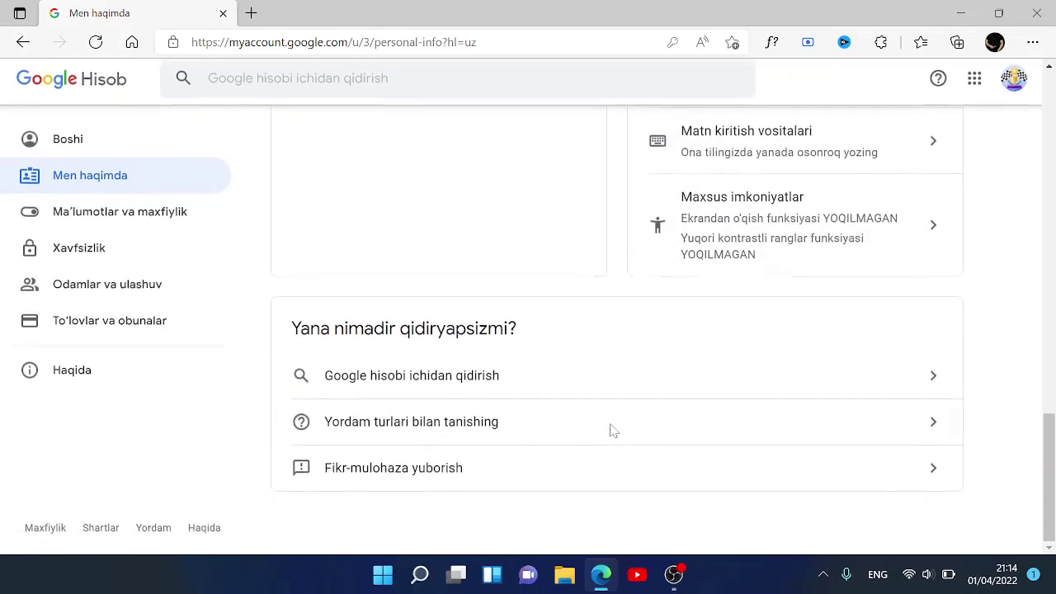
scroll(608, 431, "up", 6)
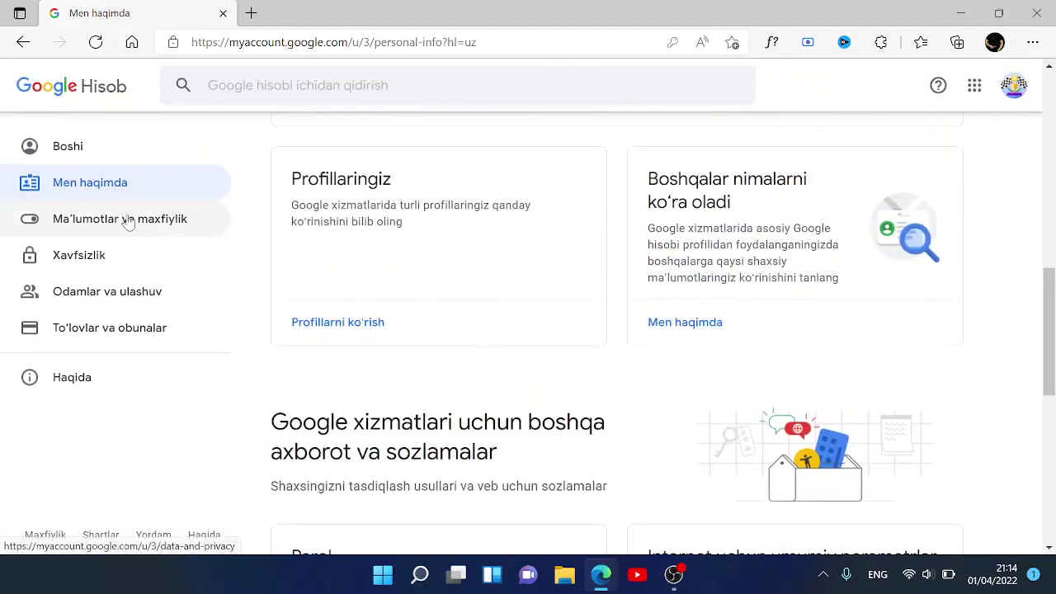
left_click(127, 219)
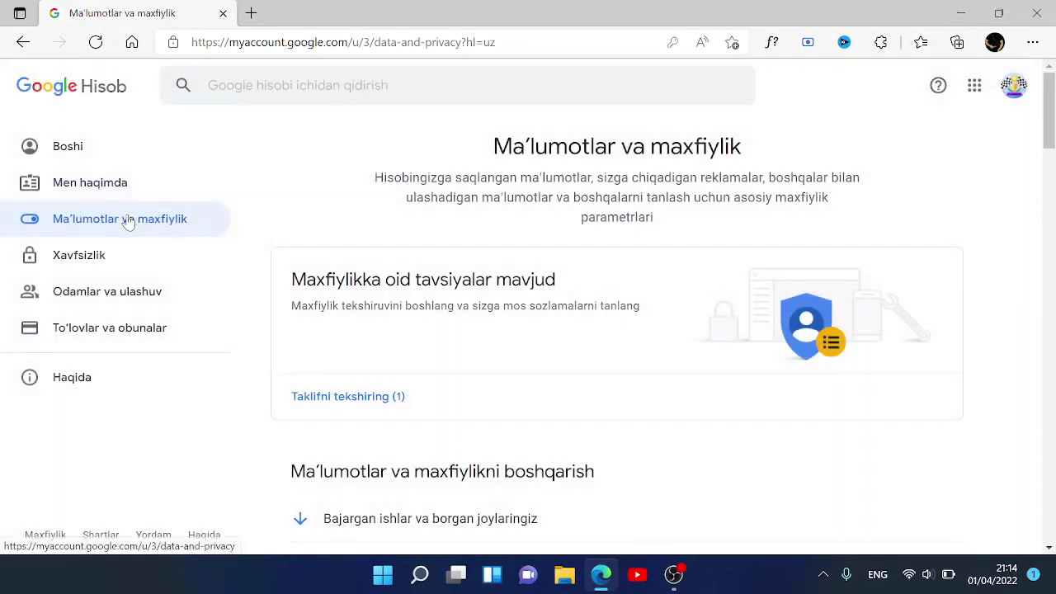
scroll(578, 385, "down", 2)
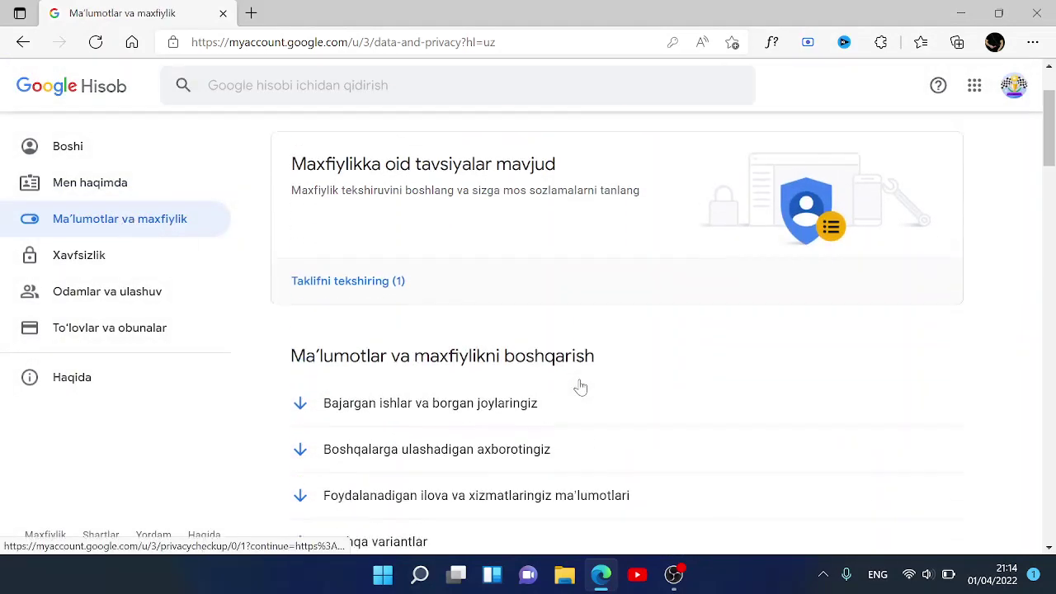
scroll(580, 386, "down", 3)
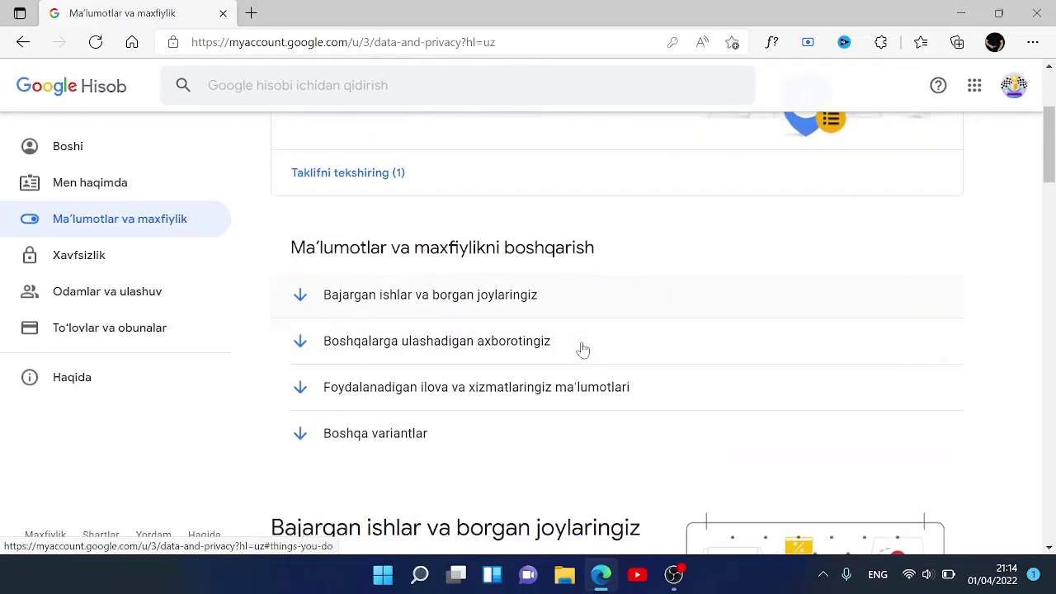
scroll(582, 350, "down", 2)
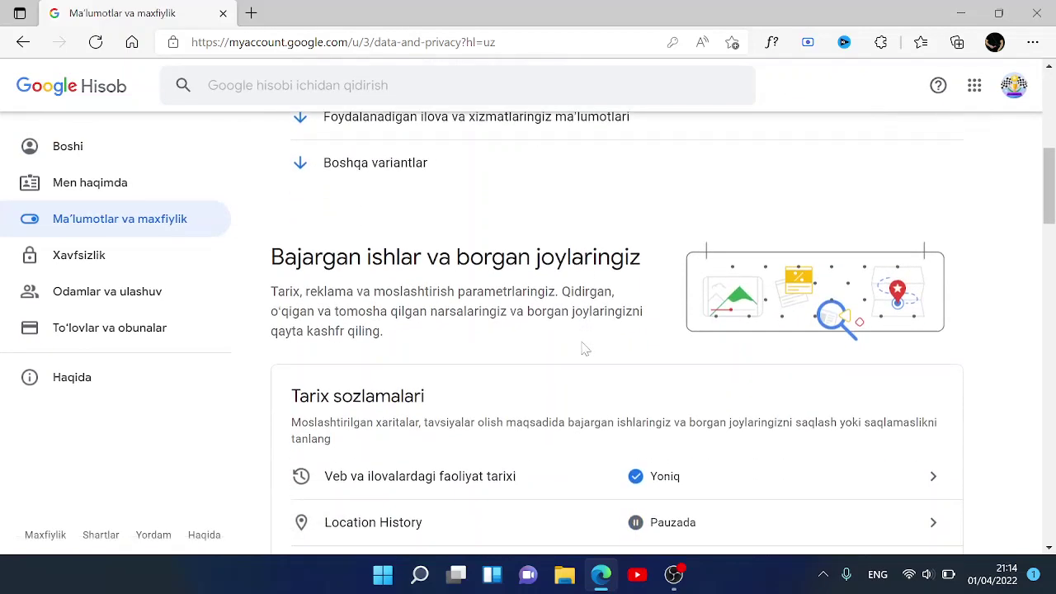
scroll(581, 349, "down", 3)
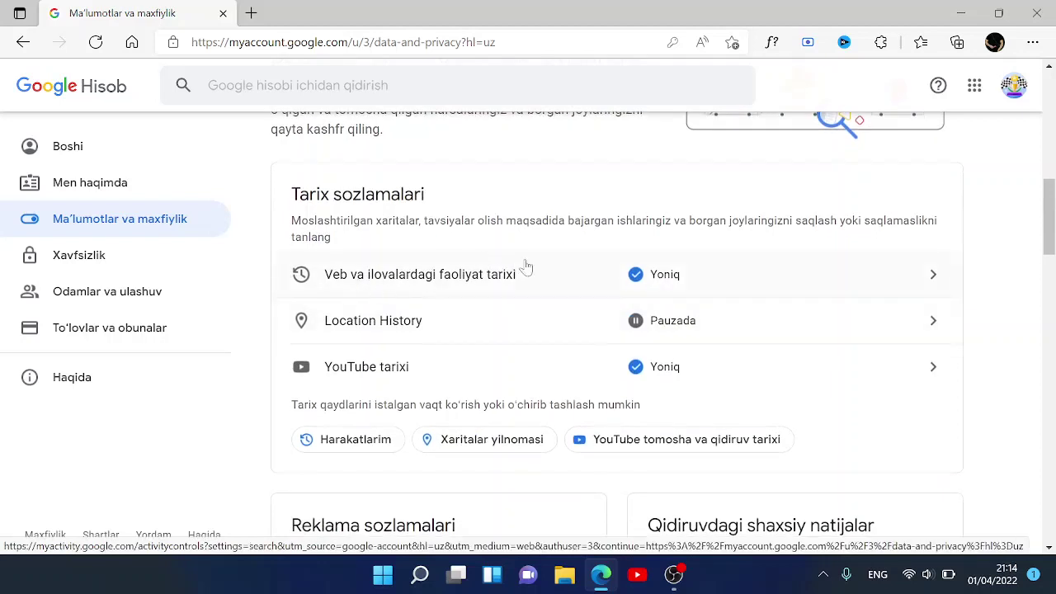
- Pause Veb va ilovalardagi faoliyat tarixi using O'chirish and Pauza qilish, then dismiss the confirmation
left_click(673, 273)
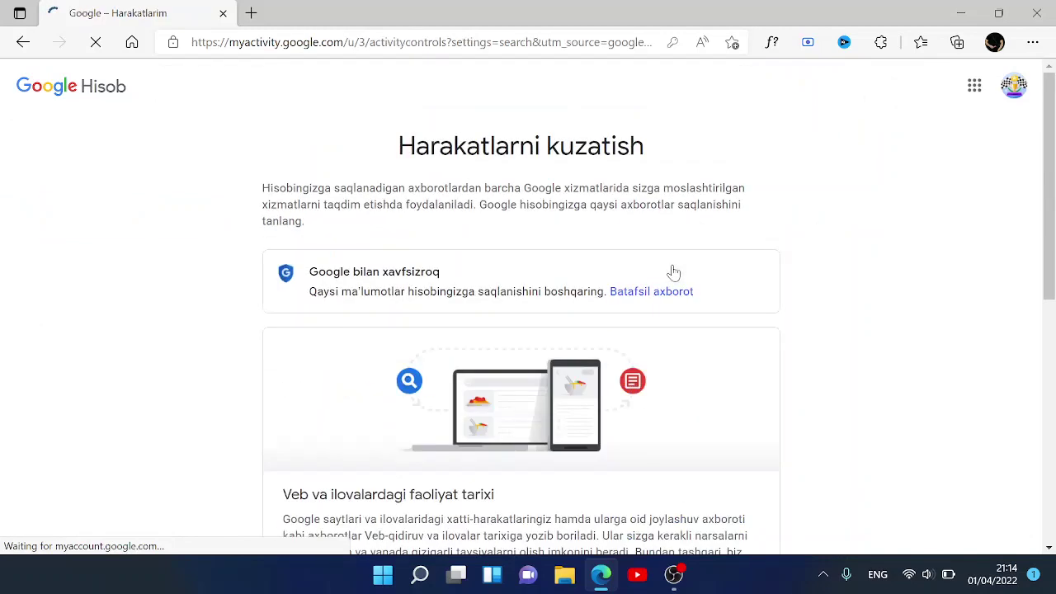
scroll(664, 431, "down", 3)
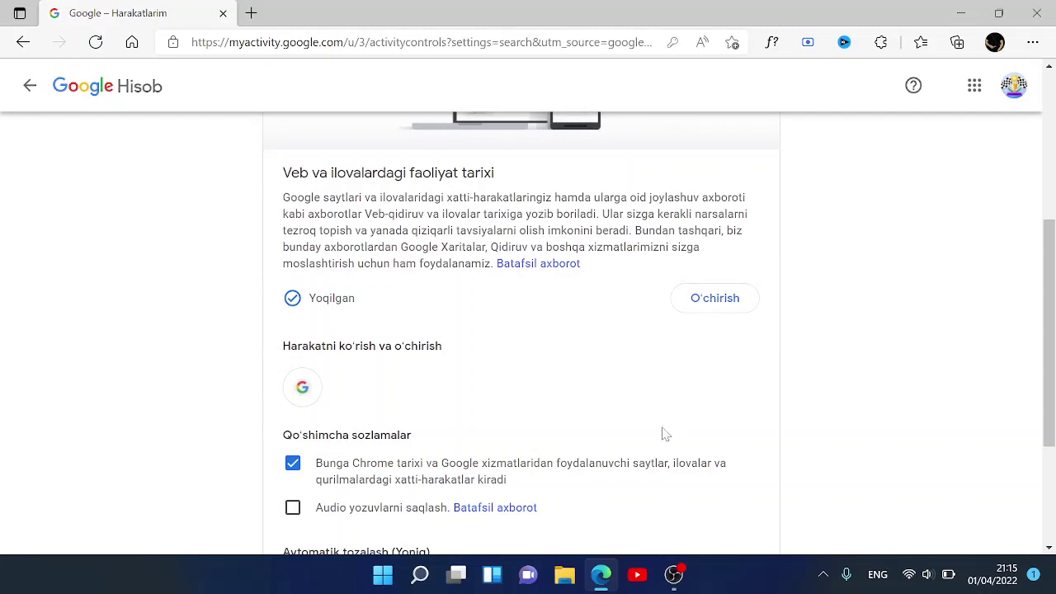
left_click(717, 302)
scroll(716, 348, "down", 2)
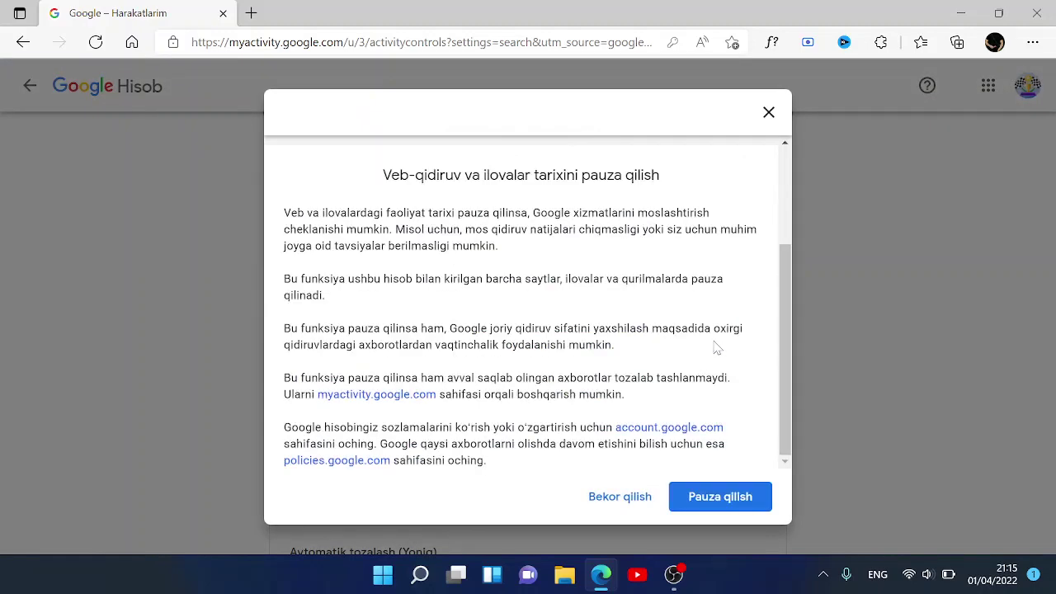
left_click(700, 506)
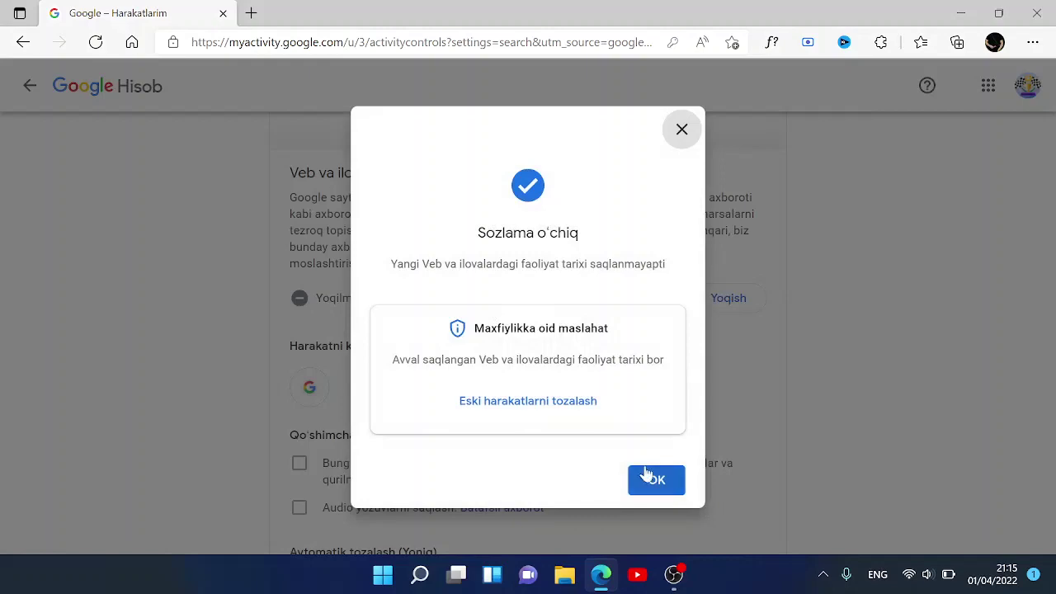
left_click(645, 478)
scroll(634, 391, "down", 2)
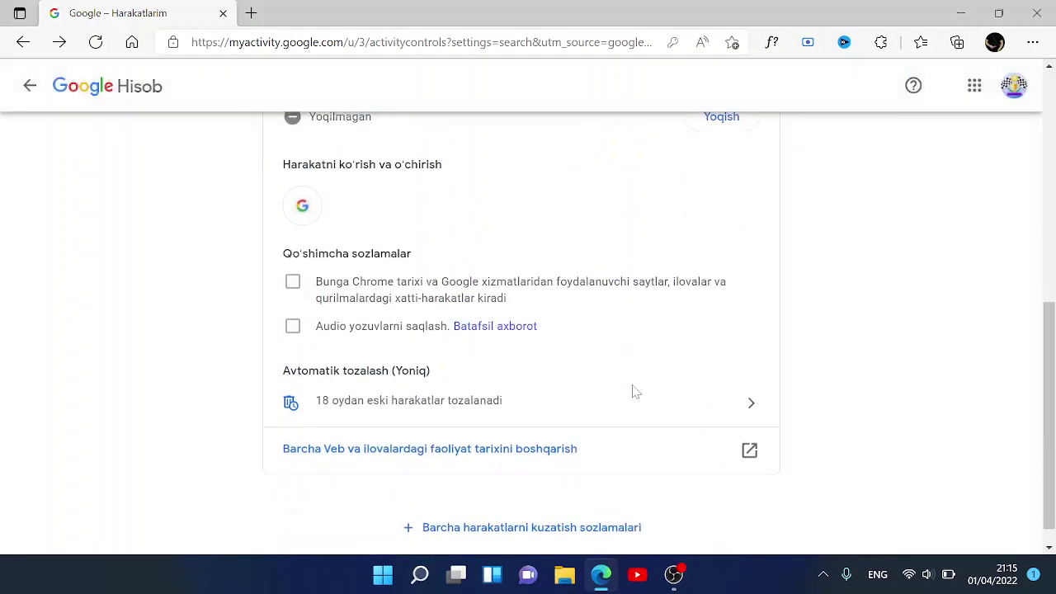
- Return to Ma'lumotlar va maxfiylik and dismiss the pop-up notification
left_click(30, 85)
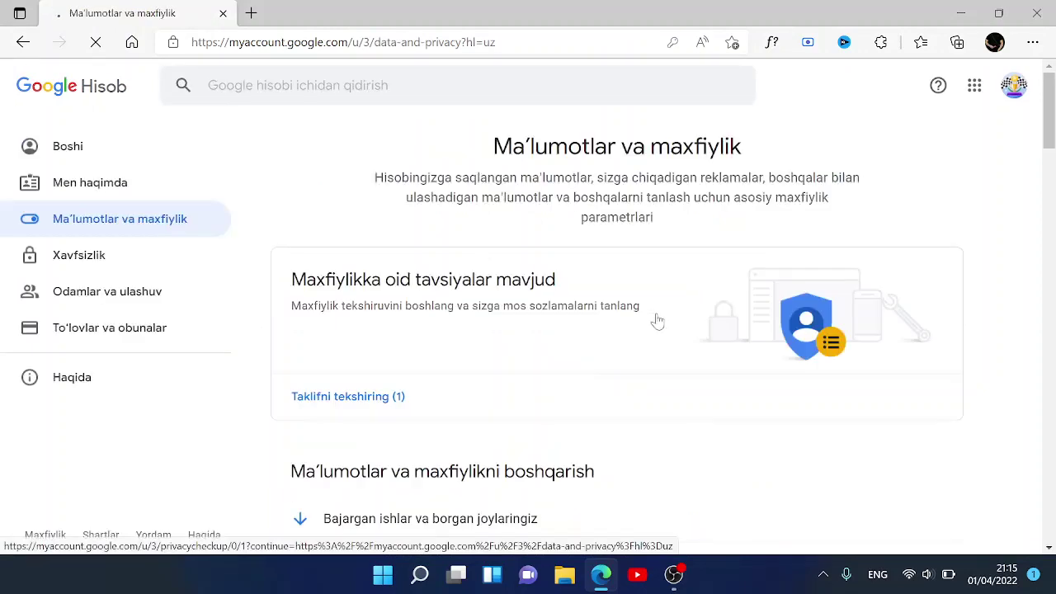
scroll(641, 387, "down", 5)
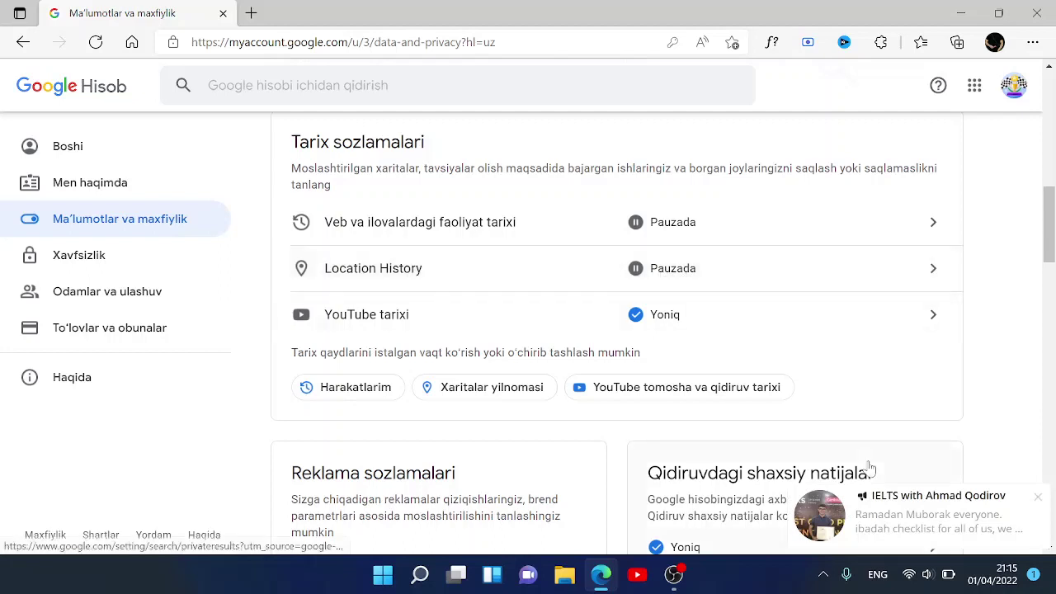
left_click(1039, 497)
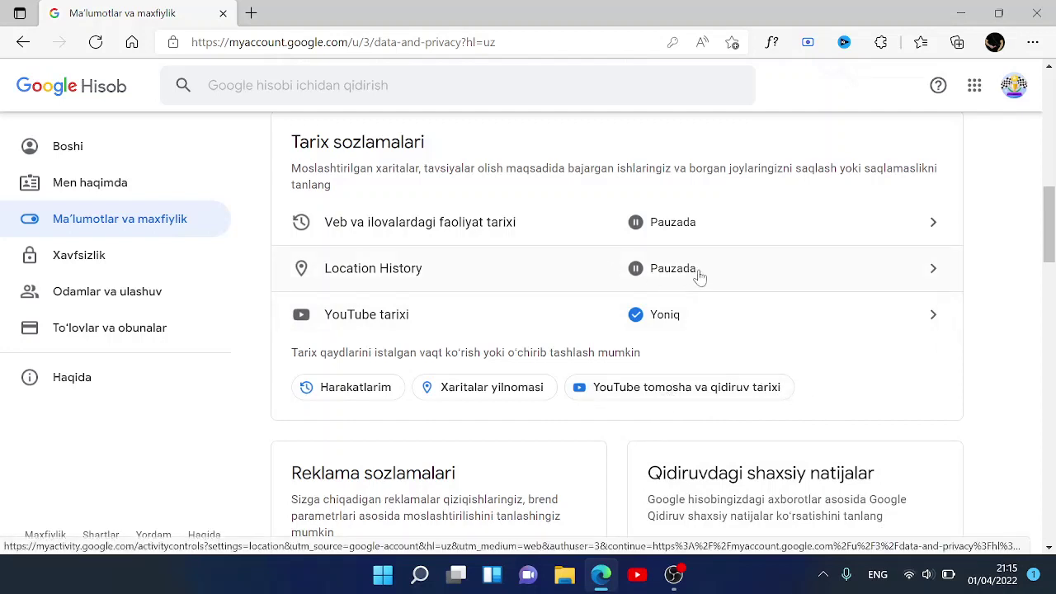
- Pause YouTube tarixi using O'chirish and Pauza qilish, acknowledge with OK, and go back to Ma'lumotlar va maxfiylik
left_click(672, 318)
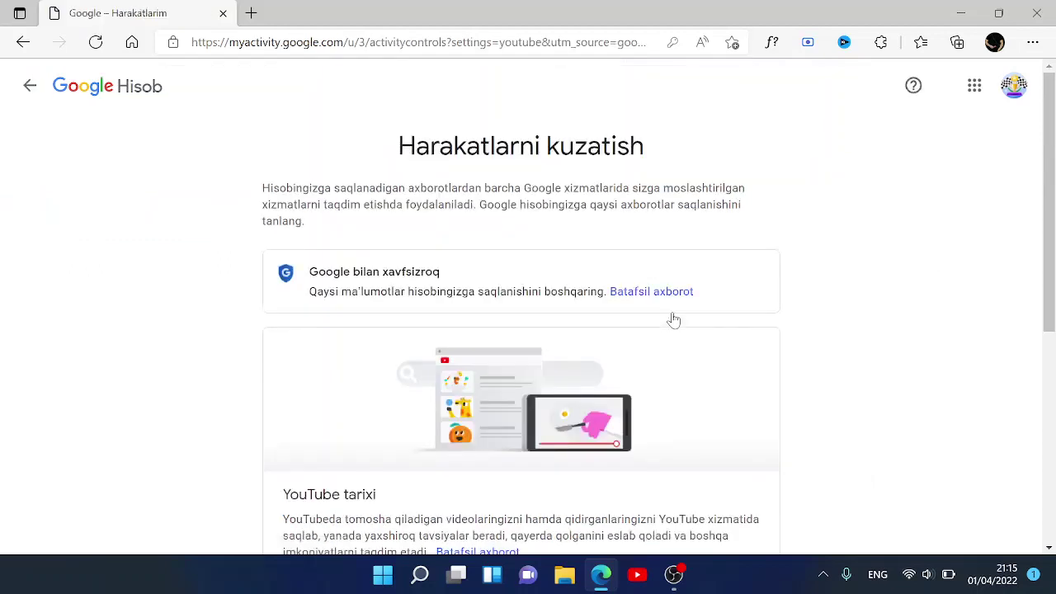
scroll(707, 368, "down", 3)
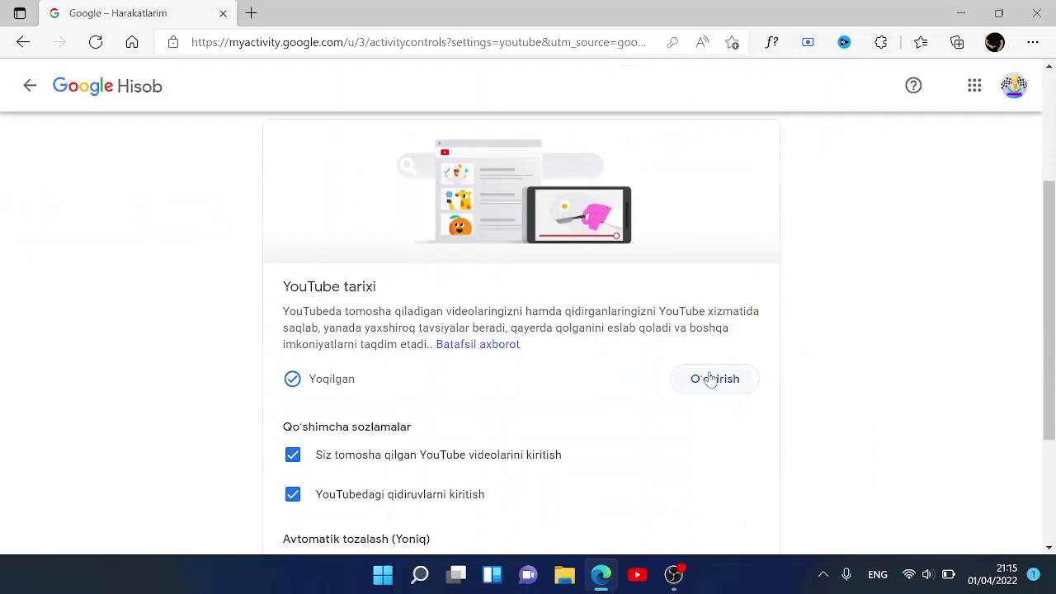
left_click(713, 378)
scroll(712, 377, "down", 2)
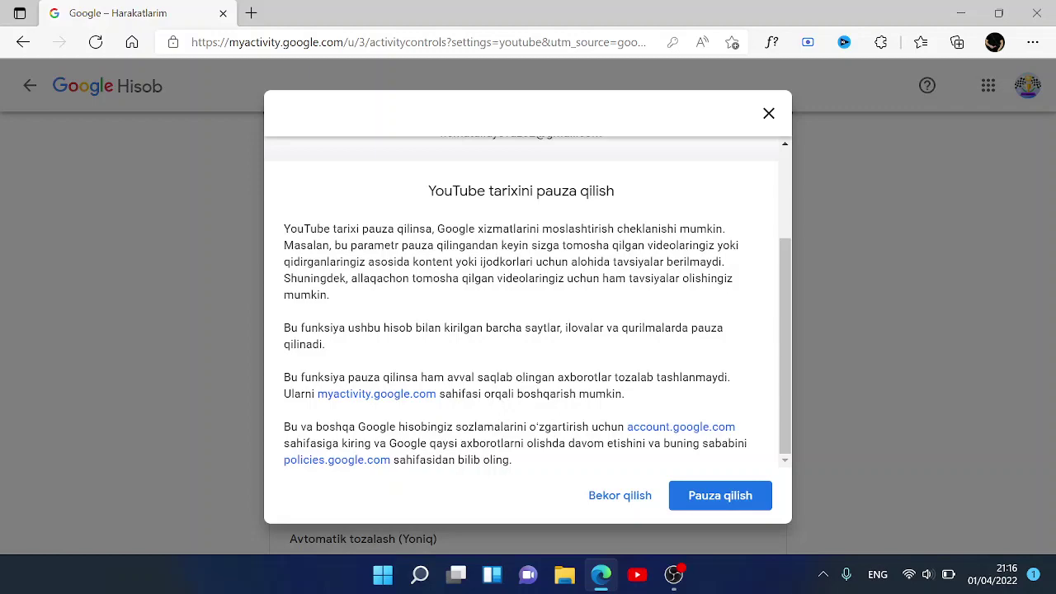
left_click(739, 494)
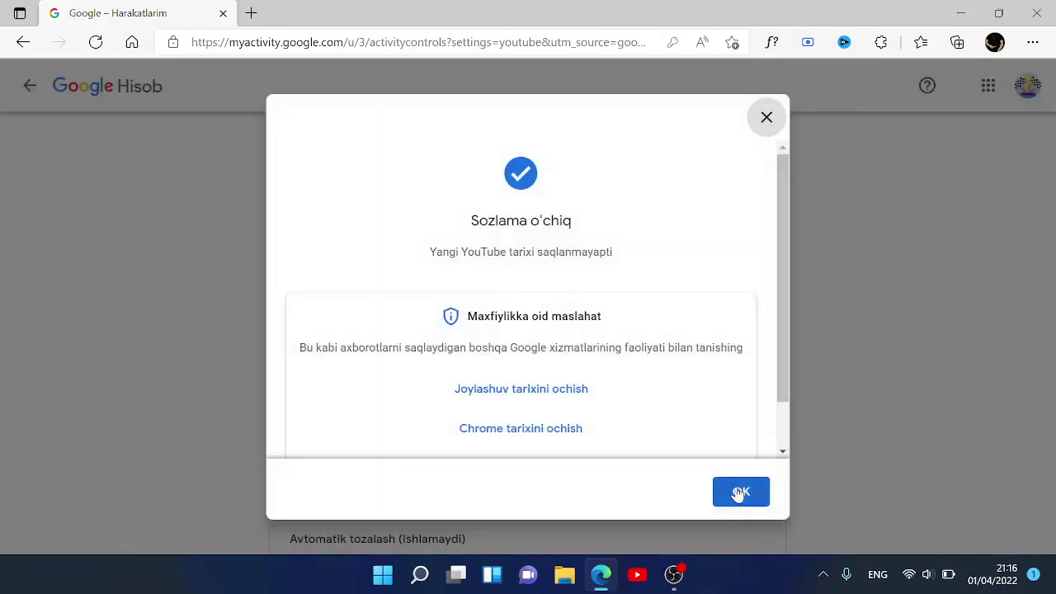
left_click(738, 493)
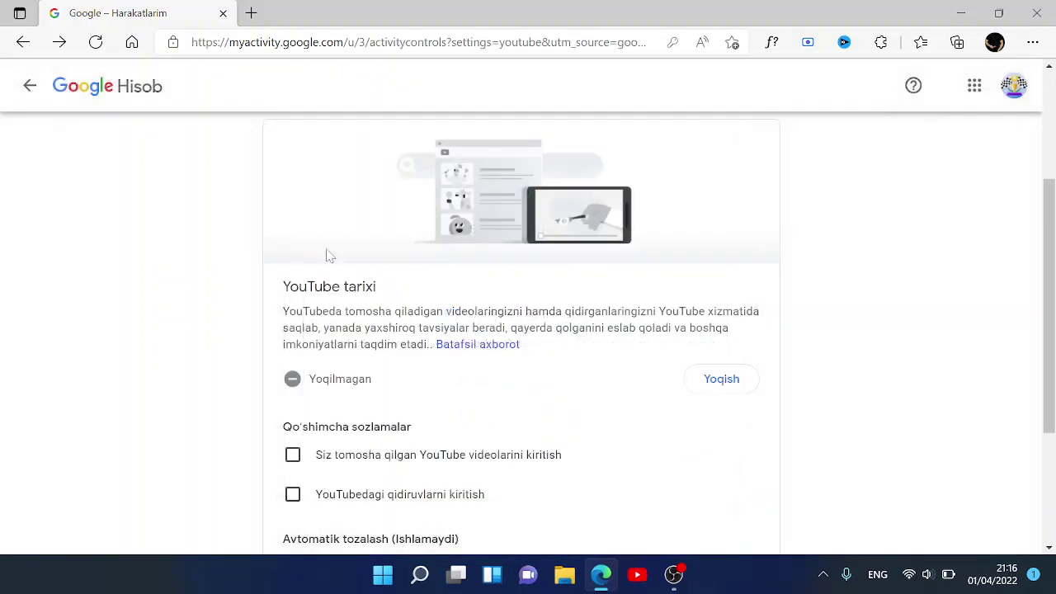
left_click(33, 85)
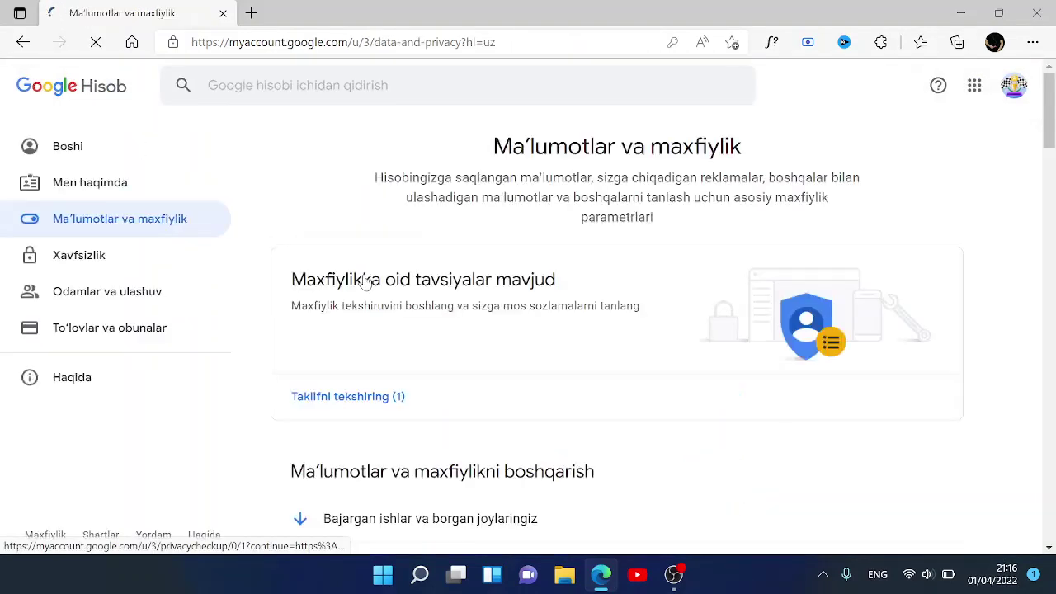
scroll(498, 349, "down", 8)
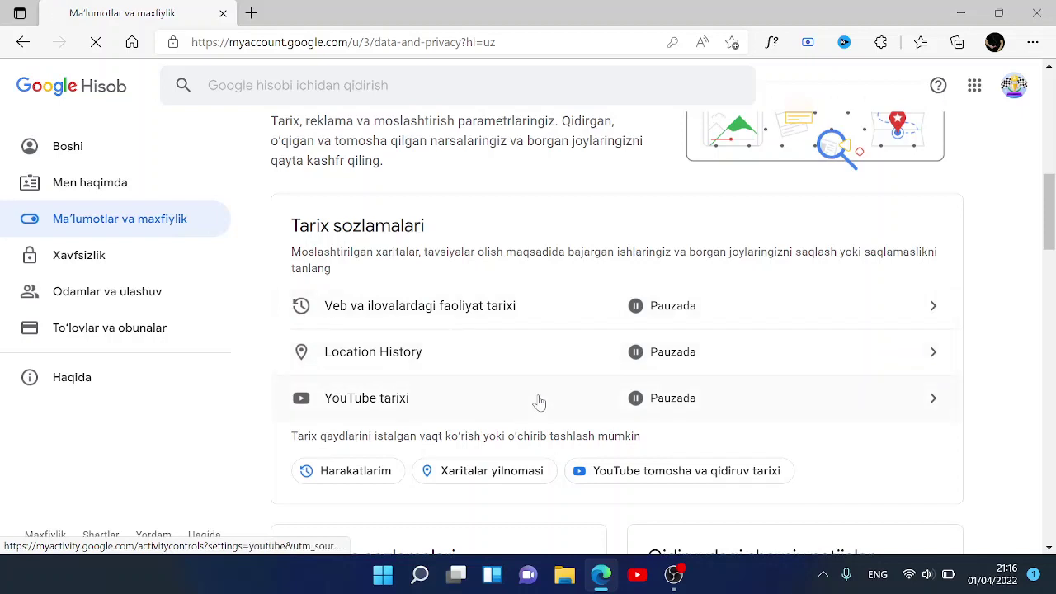
scroll(537, 401, "down", 2)
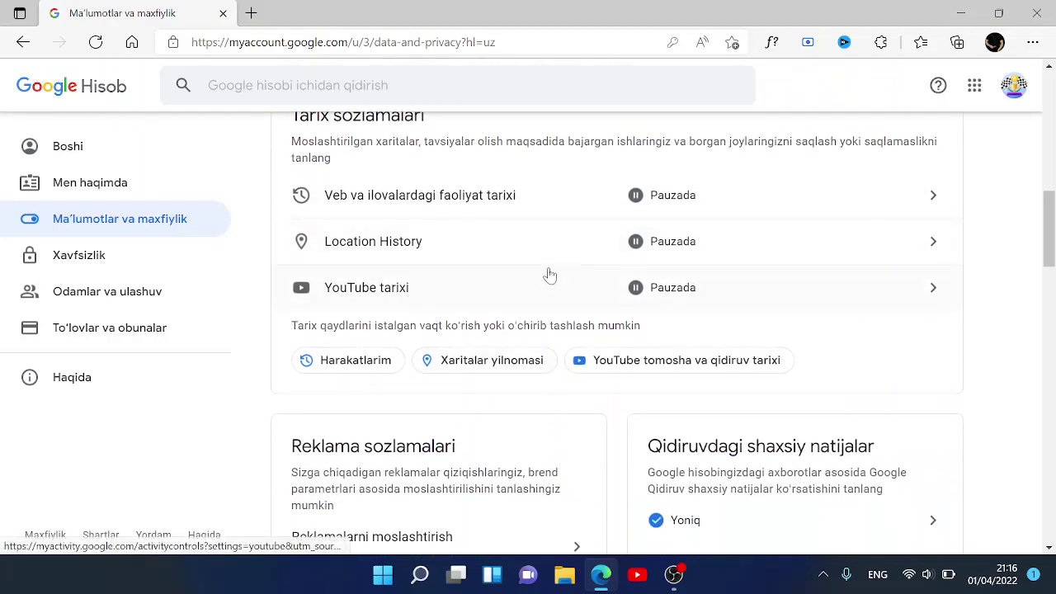
scroll(576, 415, "down", 2)
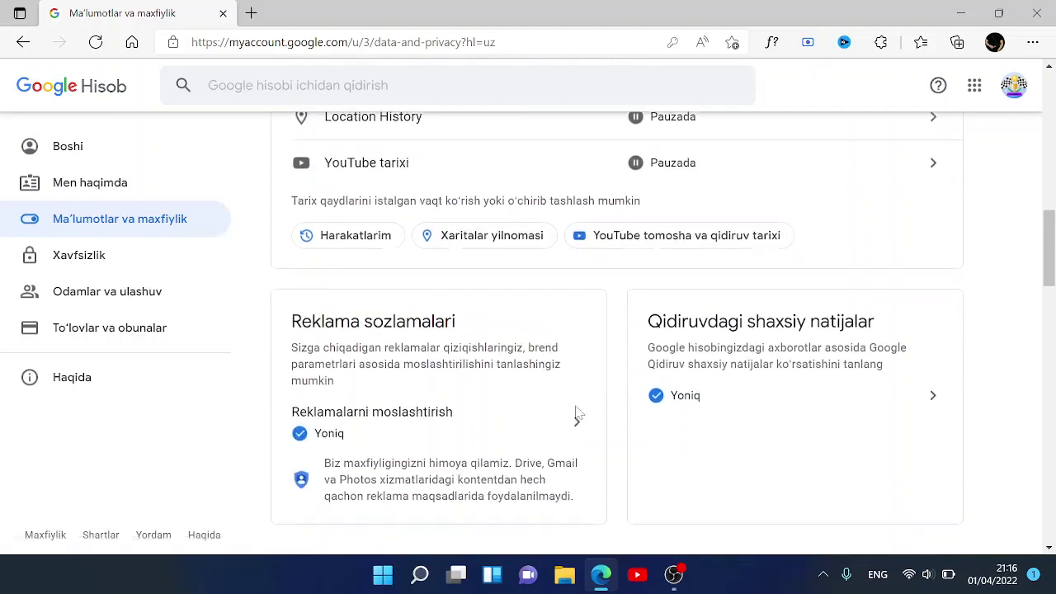
scroll(576, 415, "down", 1)
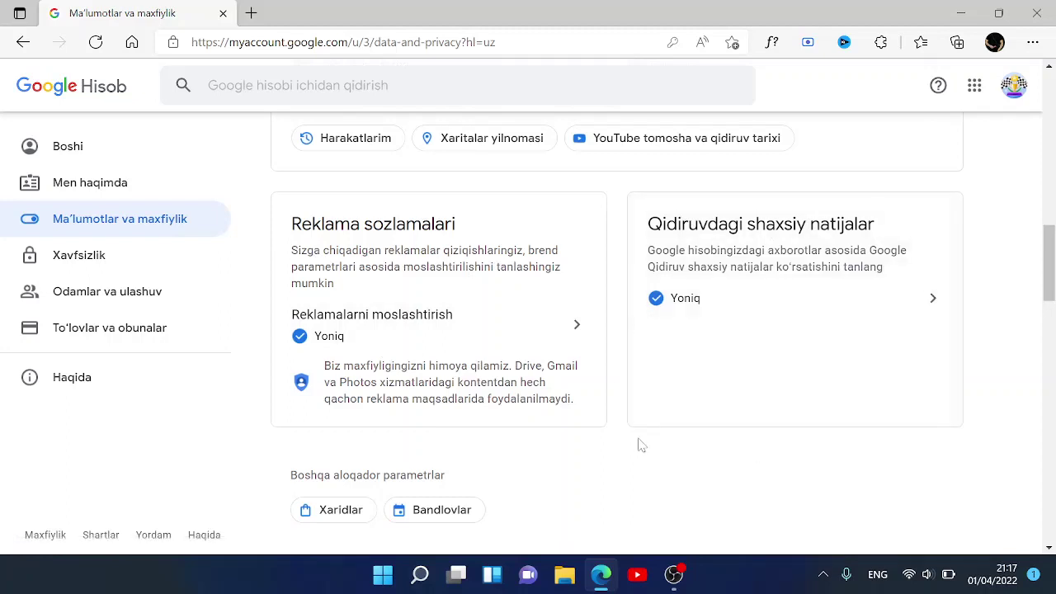
scroll(635, 452, "down", 2)
scroll(635, 452, "down", 1)
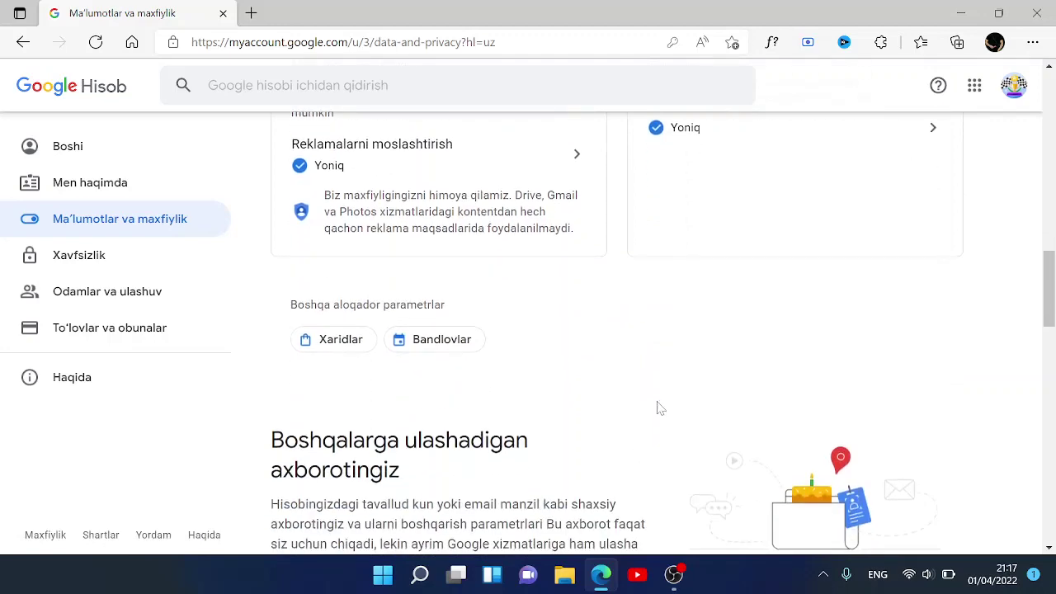
scroll(580, 366, "down", 4)
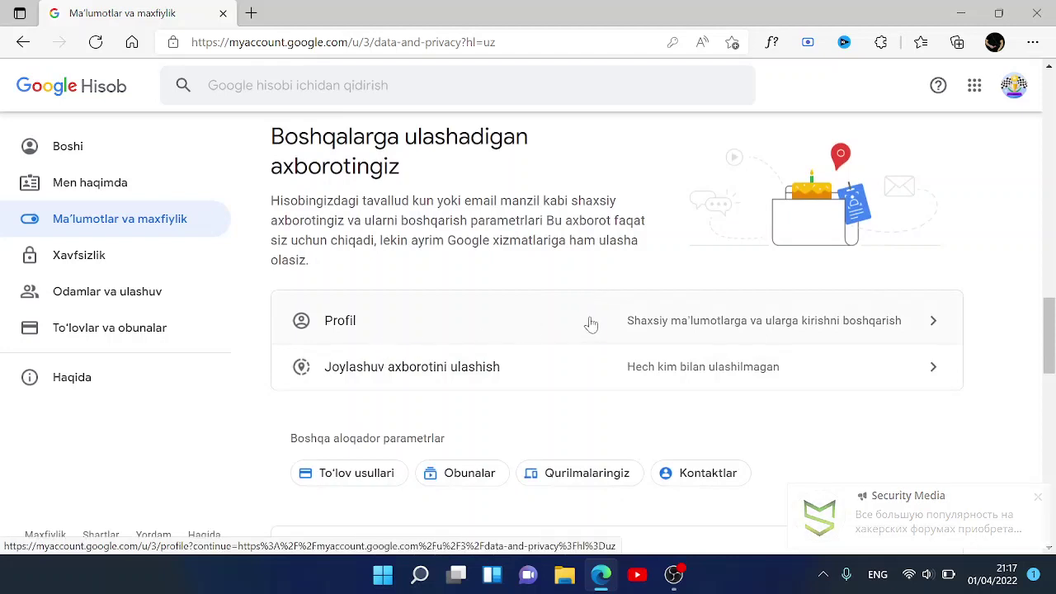
scroll(591, 324, "down", 1)
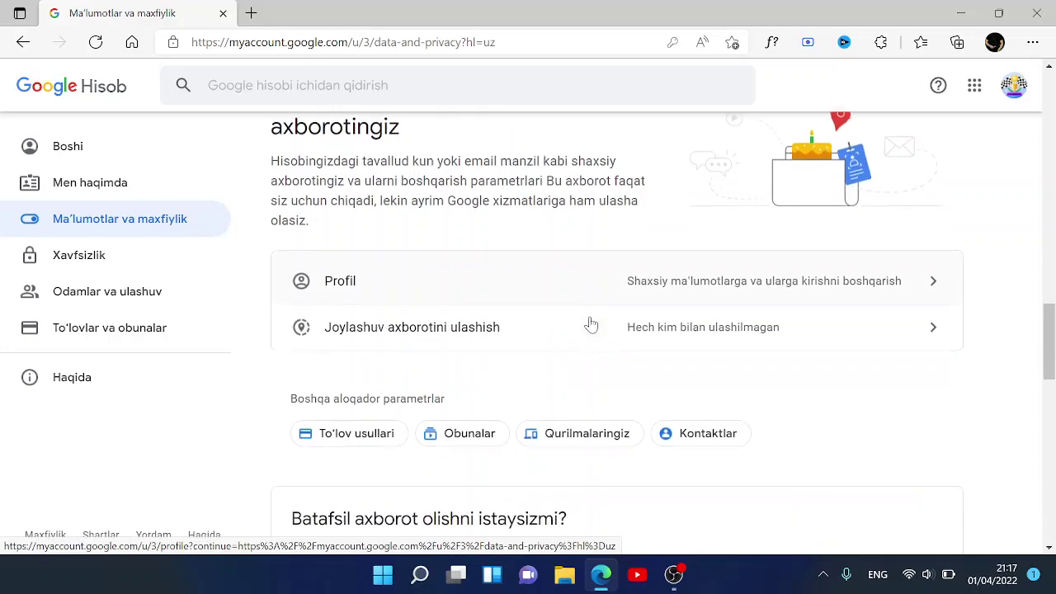
- View the location sharing page, then return to Ma'lumotlar va maxfiylik
left_click(627, 297)
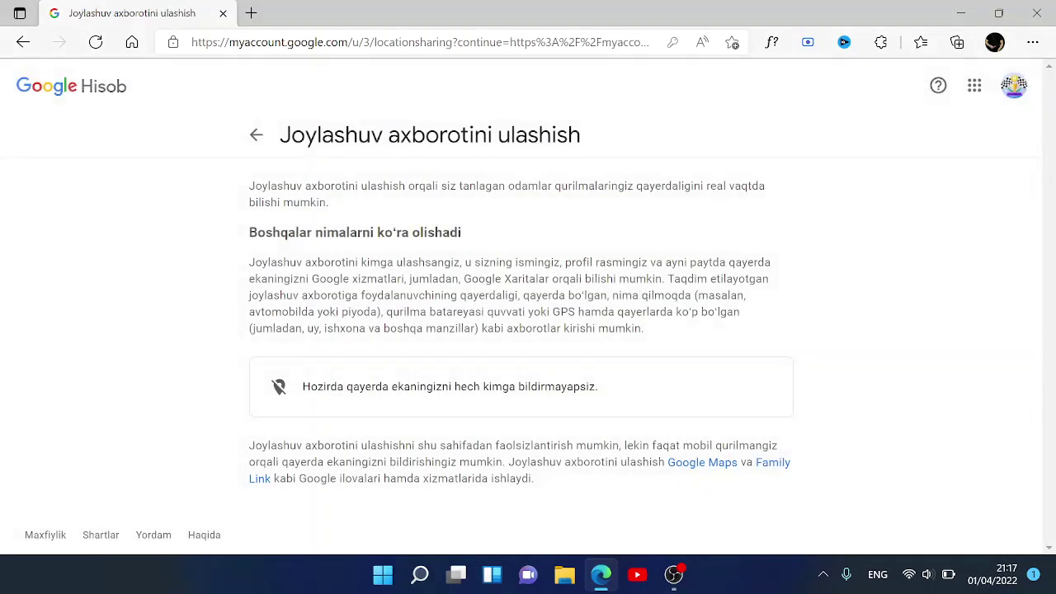
scroll(608, 420, "down", 1)
scroll(608, 420, "up", 1)
left_click(258, 139)
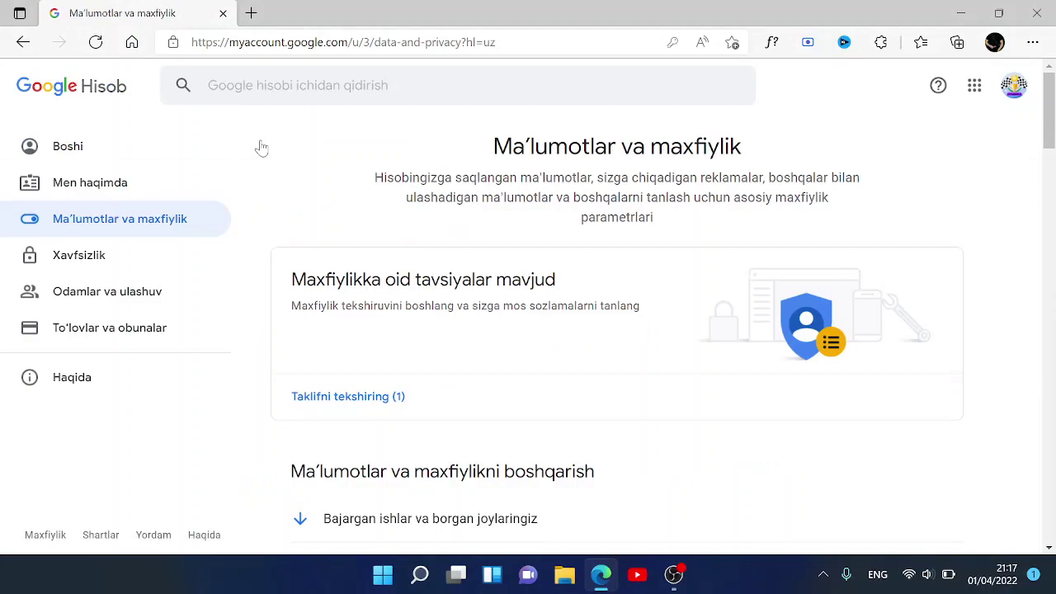
- Scroll down through the lower sections of the Ma'lumotlar va maxfiylik page
scroll(261, 147, "down", 12)
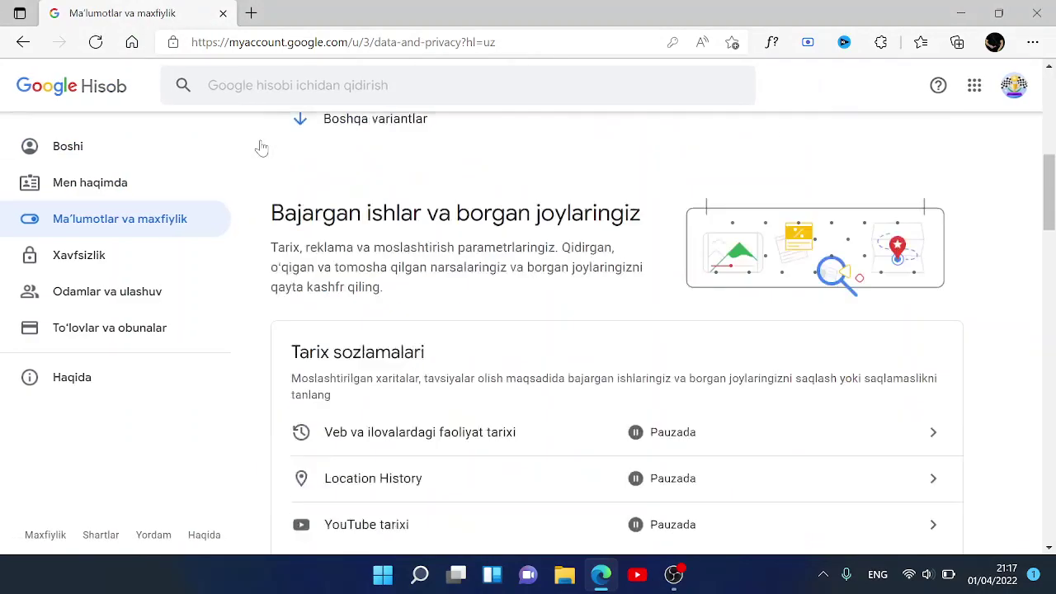
scroll(260, 147, "up", 4)
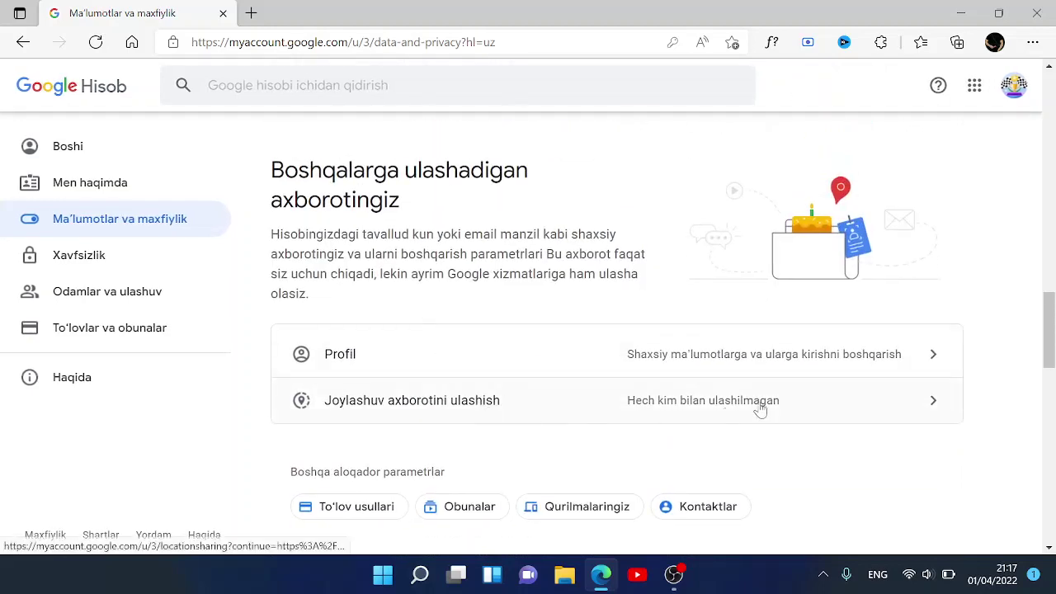
scroll(726, 431, "down", 2)
scroll(728, 433, "down", 1)
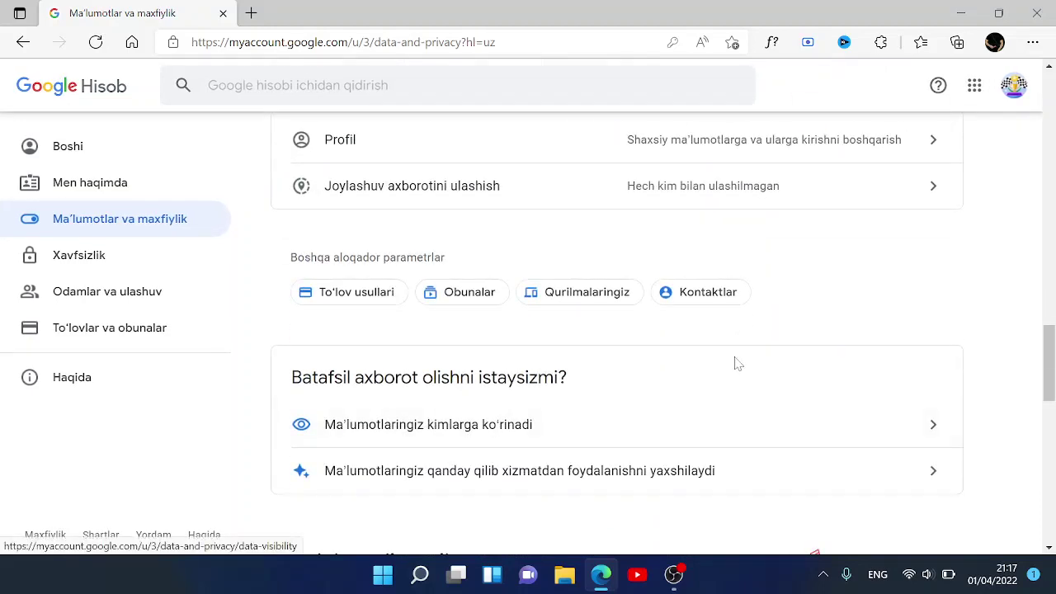
scroll(737, 364, "down", 4)
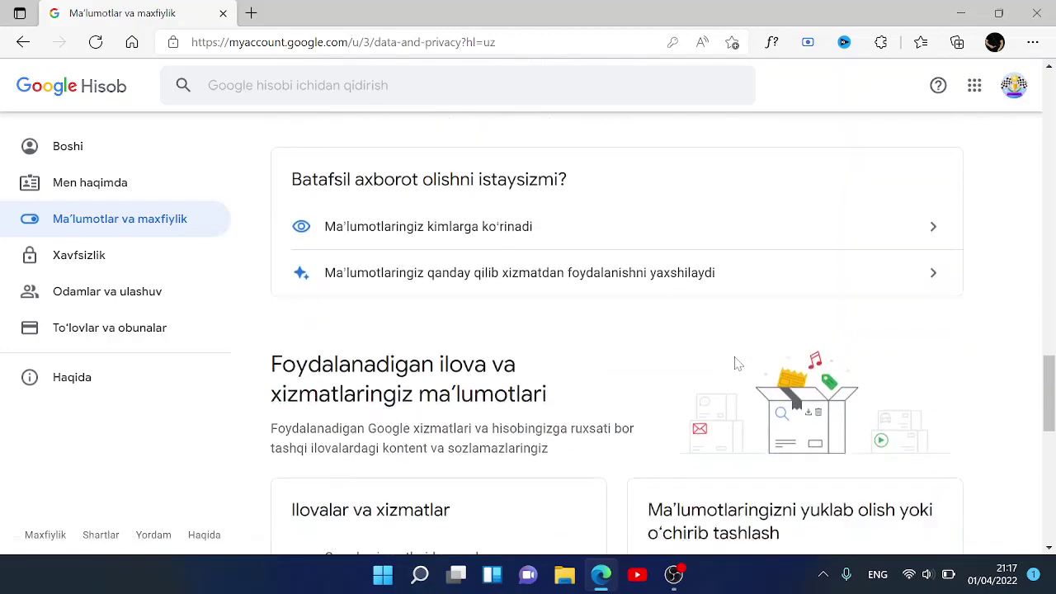
scroll(736, 364, "down", 1)
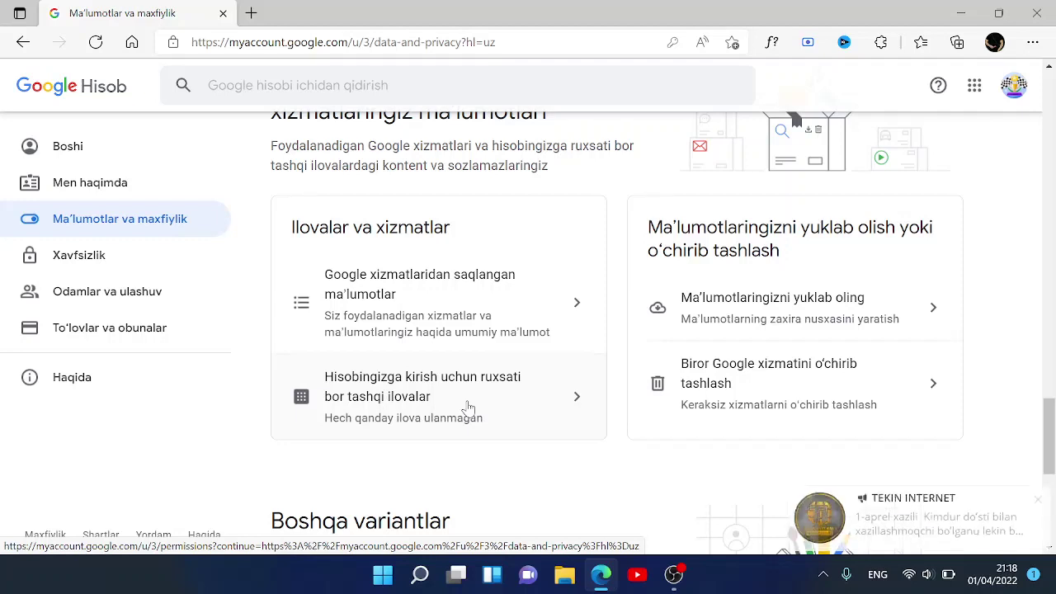
- Dismiss the TEKIN INTERNET notification twice and scroll to the bottom, showing no connected apps
left_click(1038, 500)
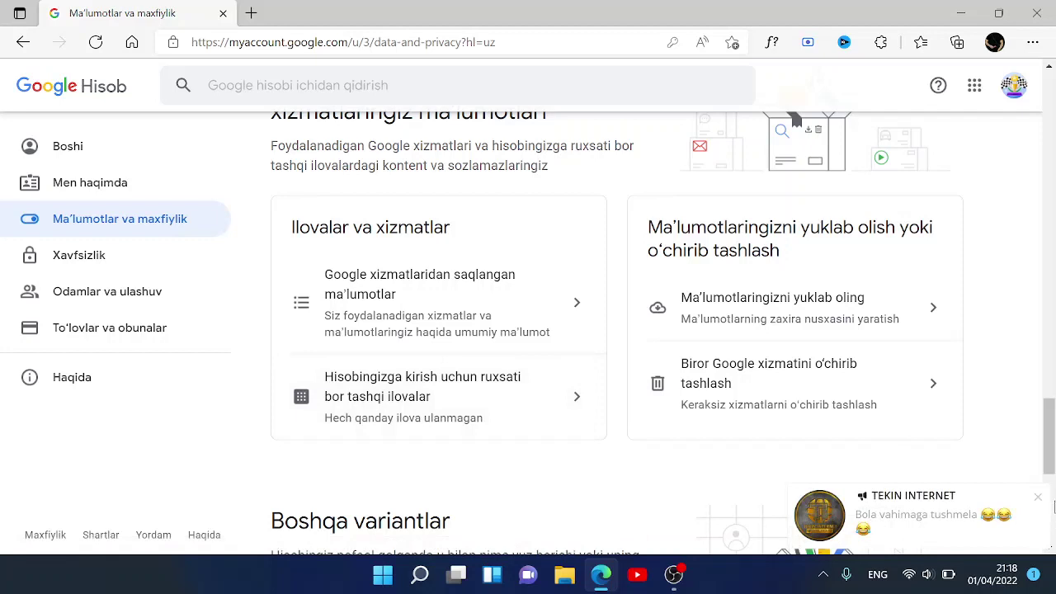
left_click(1038, 501)
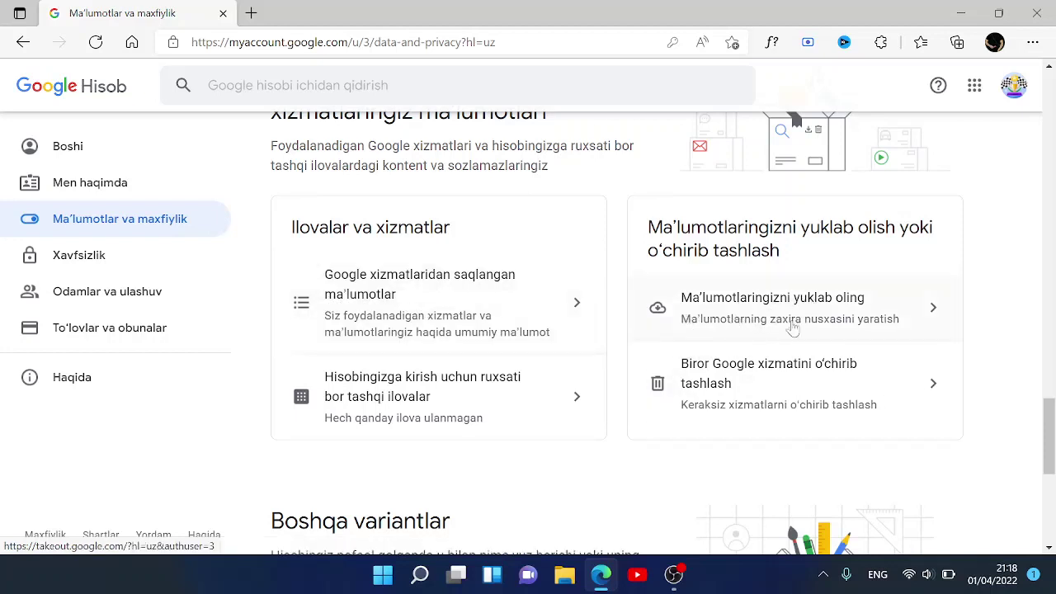
scroll(755, 400, "down", 2)
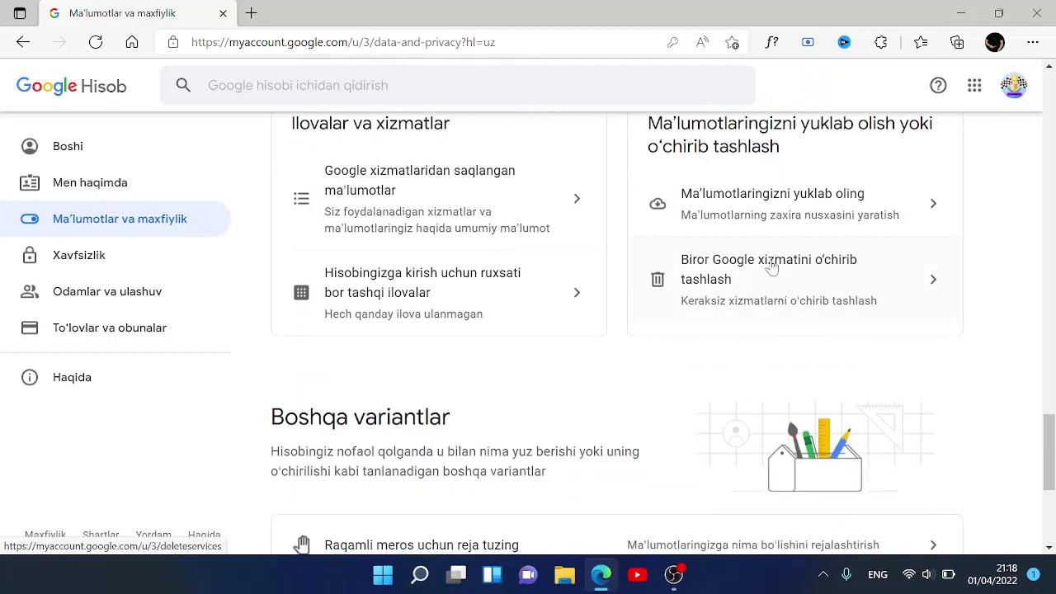
scroll(677, 448, "down", 3)
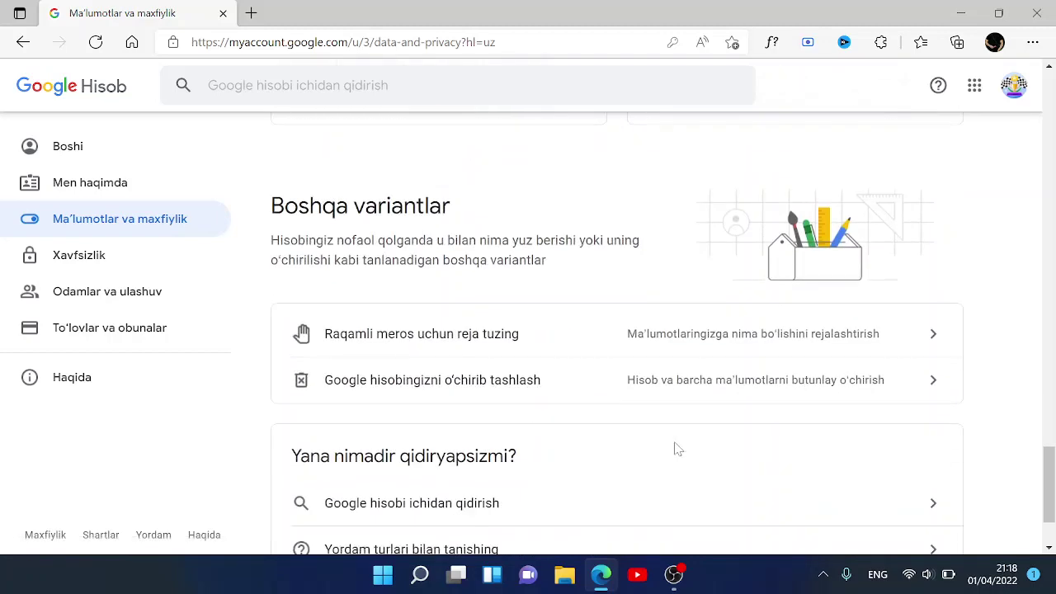
scroll(676, 448, "down", 2)
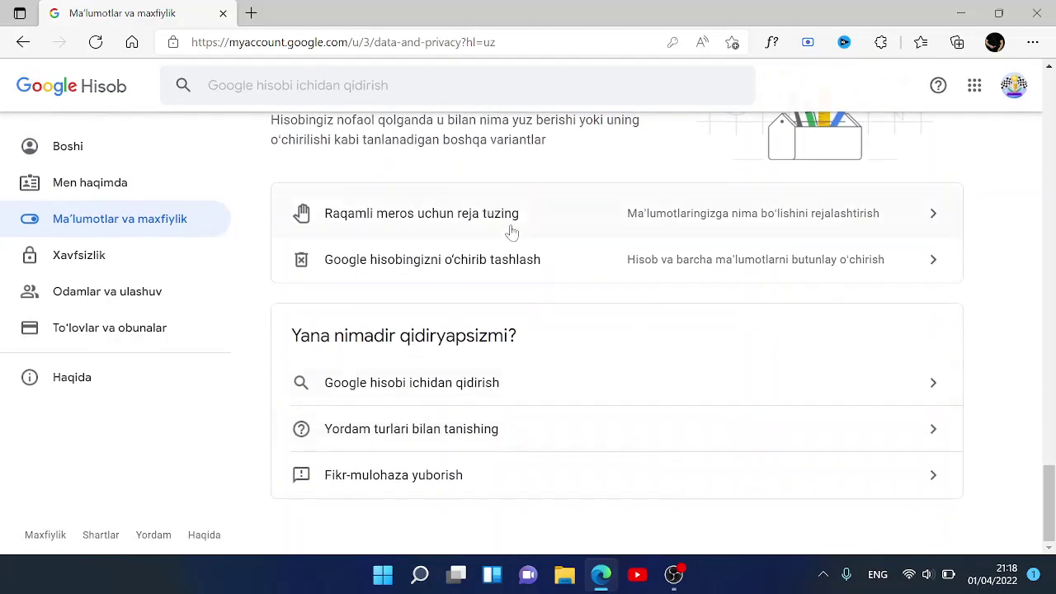
scroll(577, 418, "down", 1)
scroll(578, 418, "up", 3)
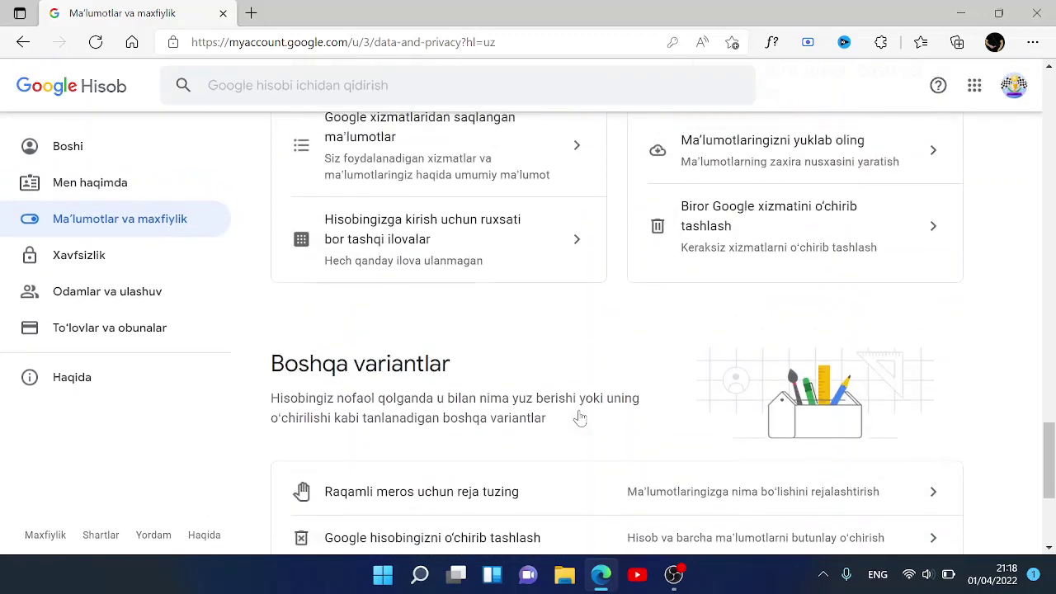
- Review Xavfsizlik's sign-in, verification and devices sections down to enhanced safe browsing (Yoqilmagan)
left_click(130, 268)
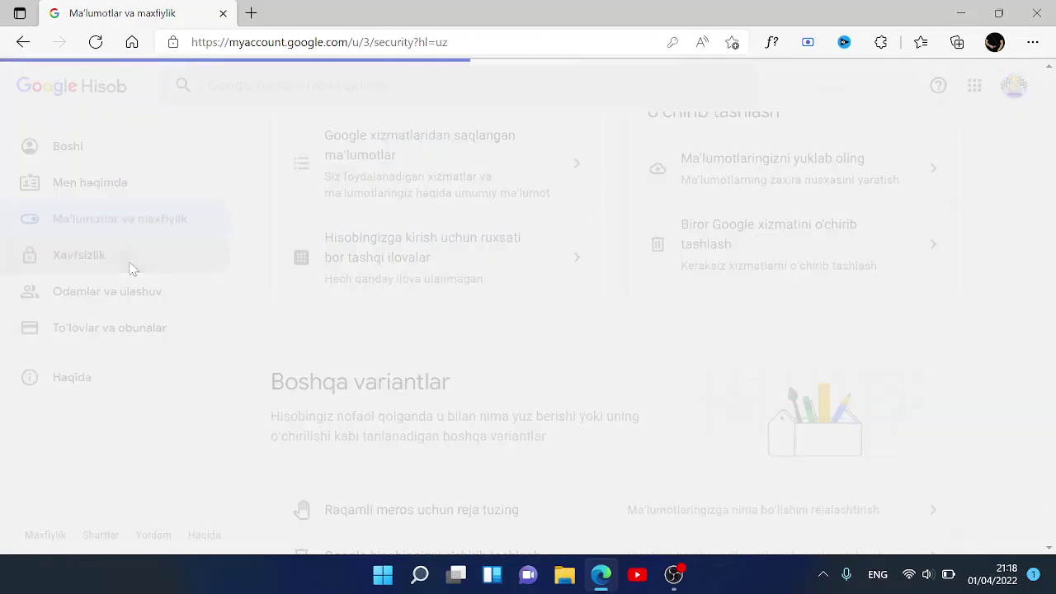
scroll(427, 321, "down", 3)
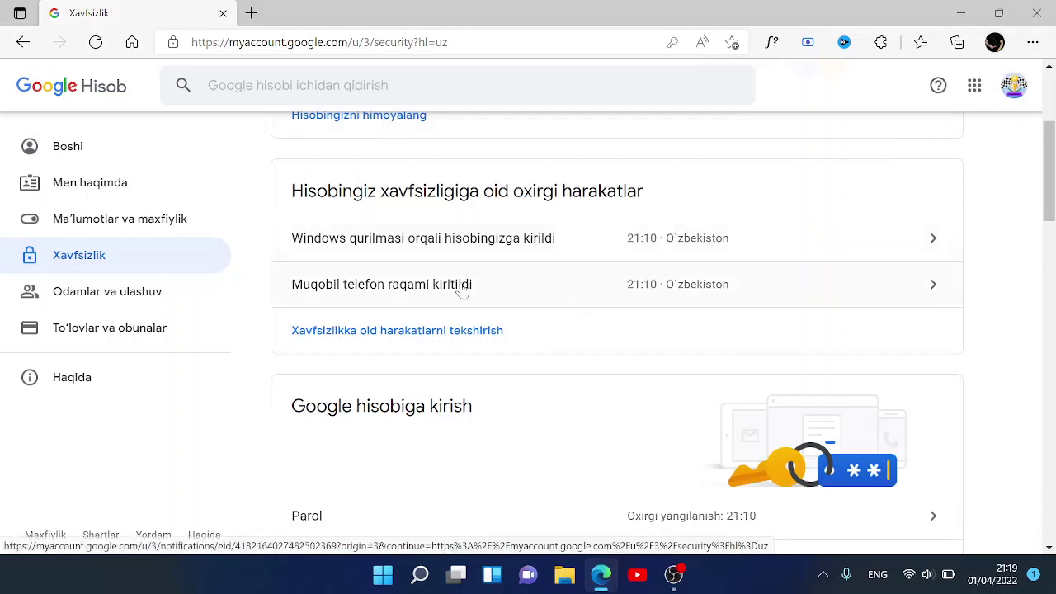
scroll(546, 423, "down", 2)
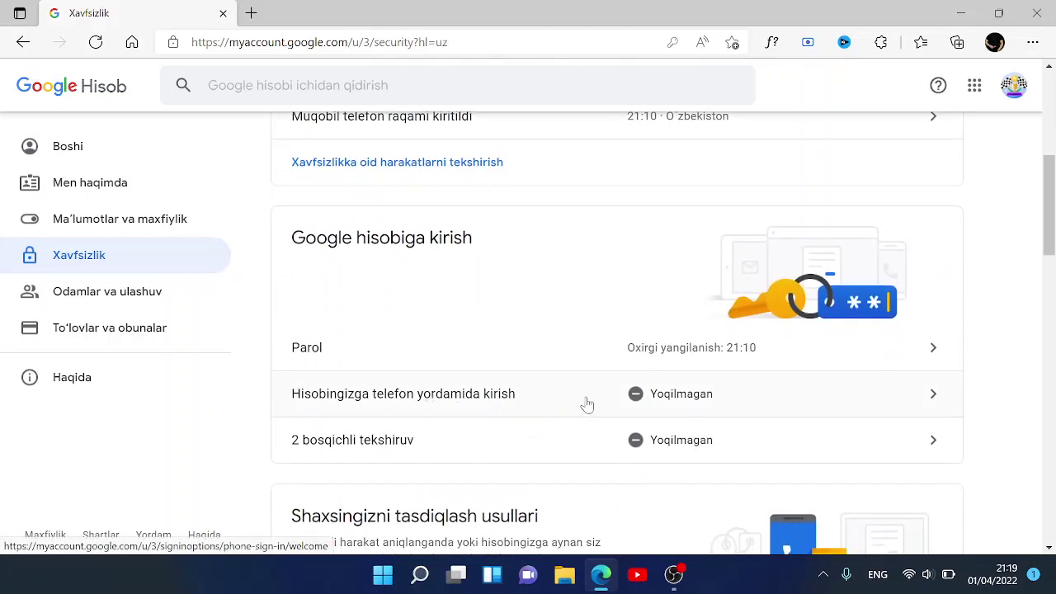
scroll(587, 405, "down", 2)
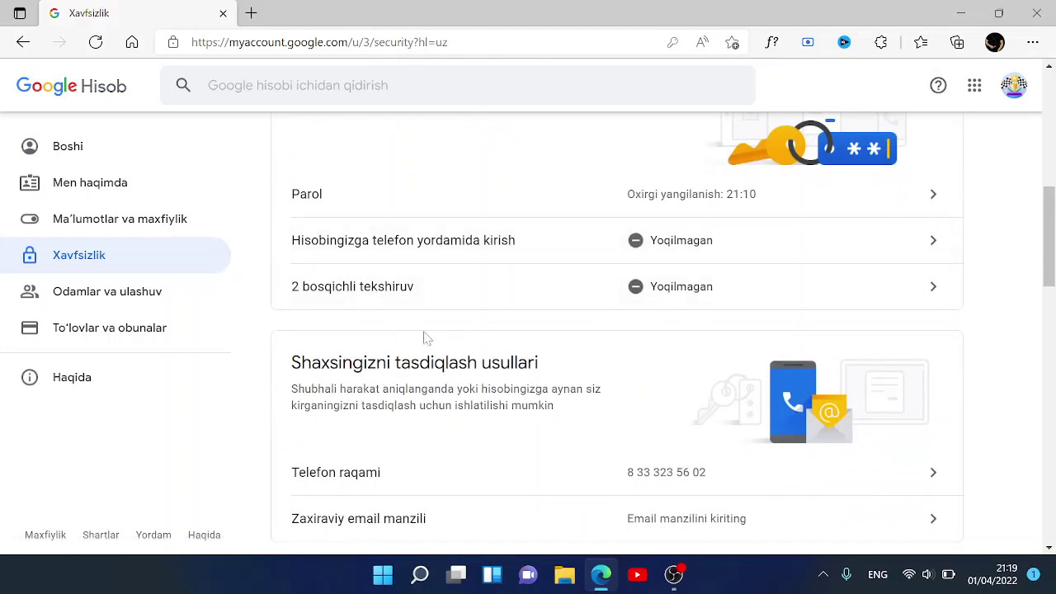
scroll(543, 366, "down", 2)
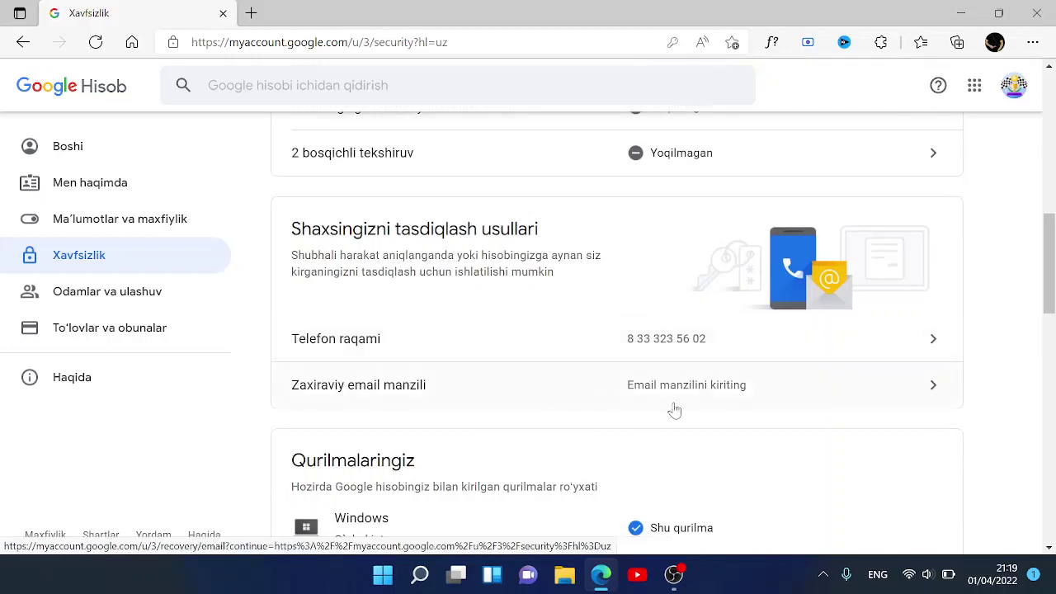
scroll(674, 410, "down", 2)
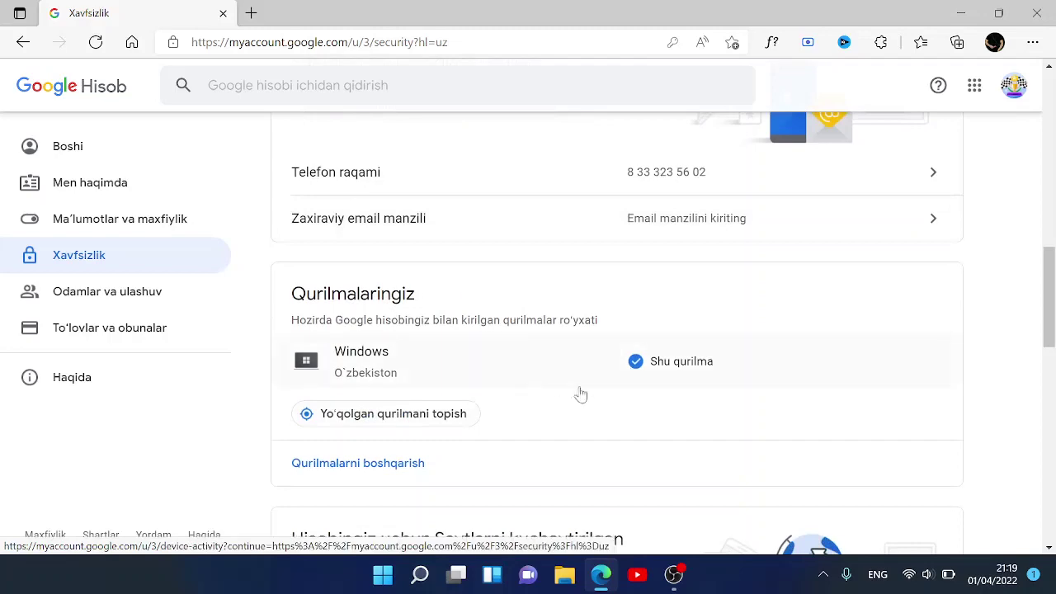
scroll(580, 393, "down", 2)
scroll(582, 394, "up", 1)
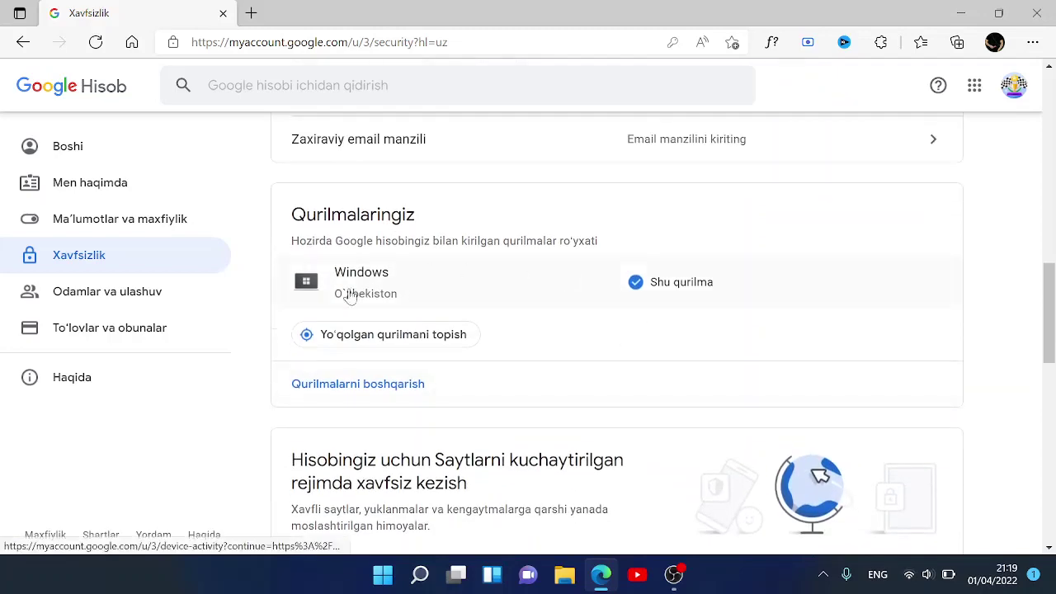
scroll(518, 332, "down", 1)
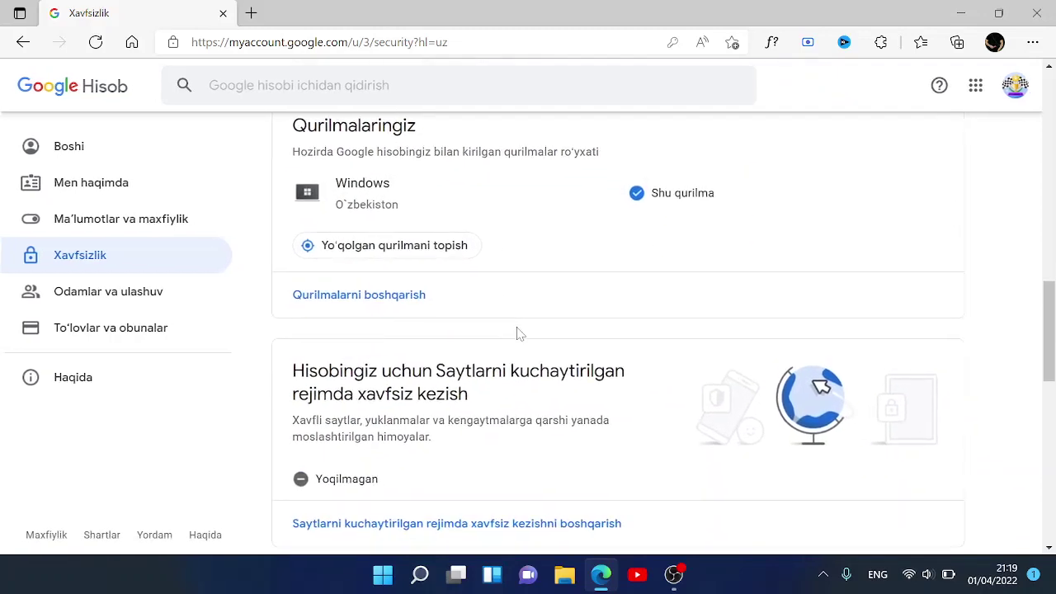
scroll(520, 333, "down", 1)
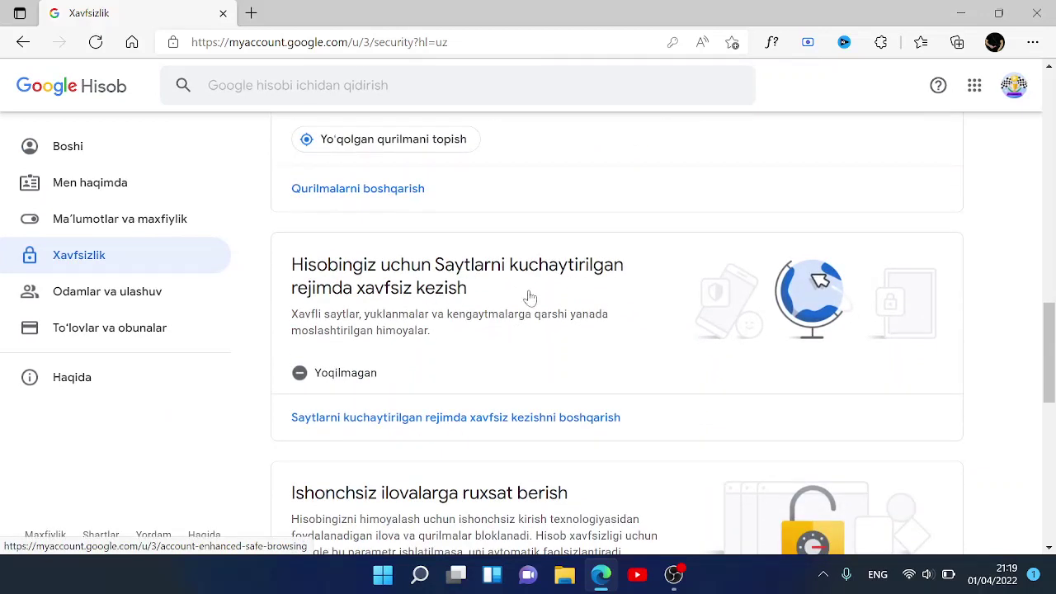
scroll(561, 370, "down", 1)
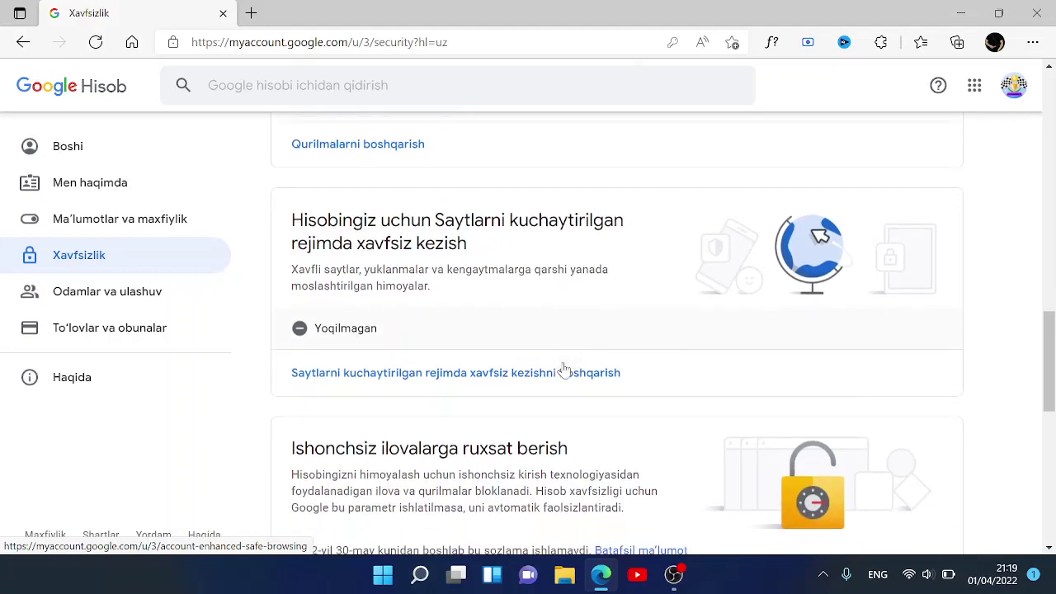
- Turn on enhanced safe browsing, confirm with Yoqish, and return to Xavfsizlik
left_click(381, 389)
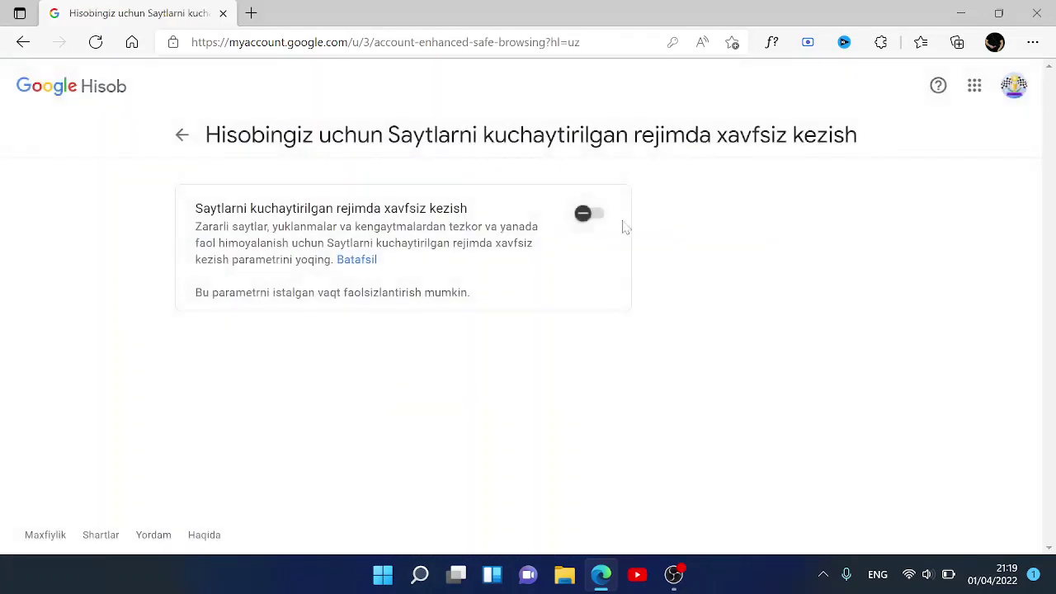
left_click(592, 216)
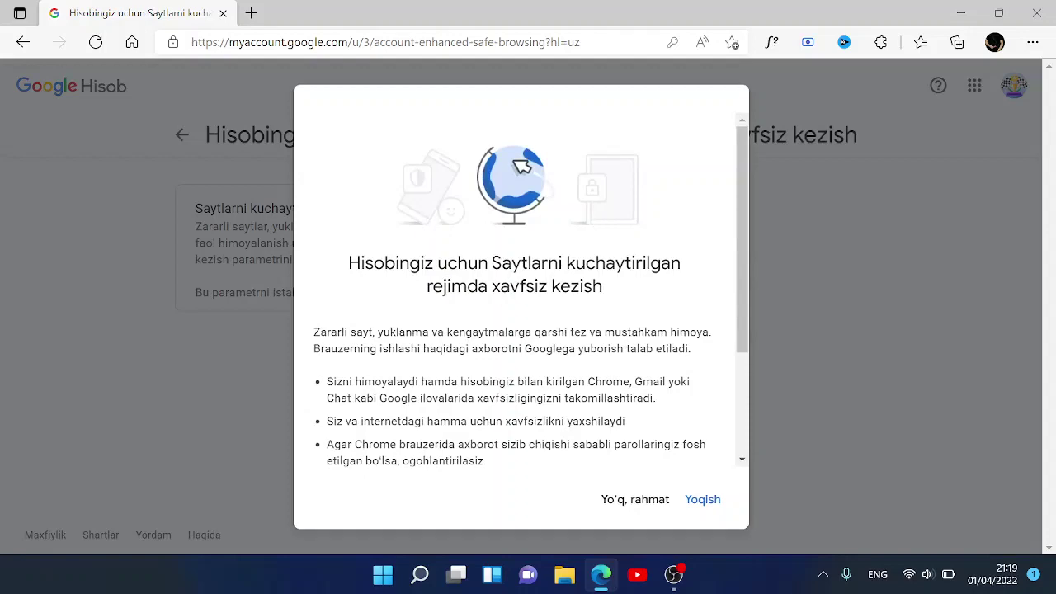
scroll(588, 311, "down", 2)
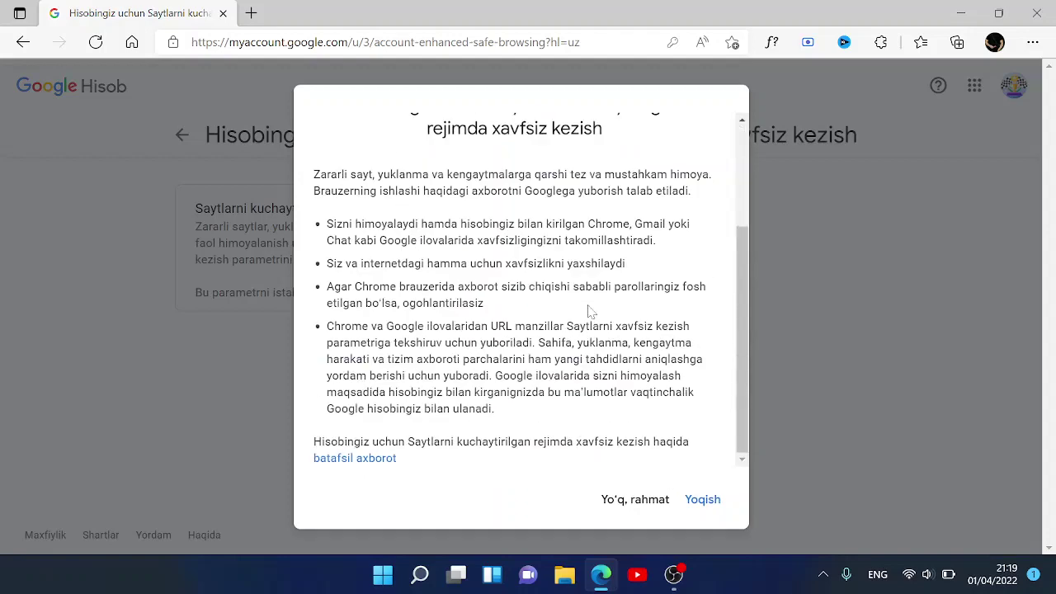
left_click(707, 509)
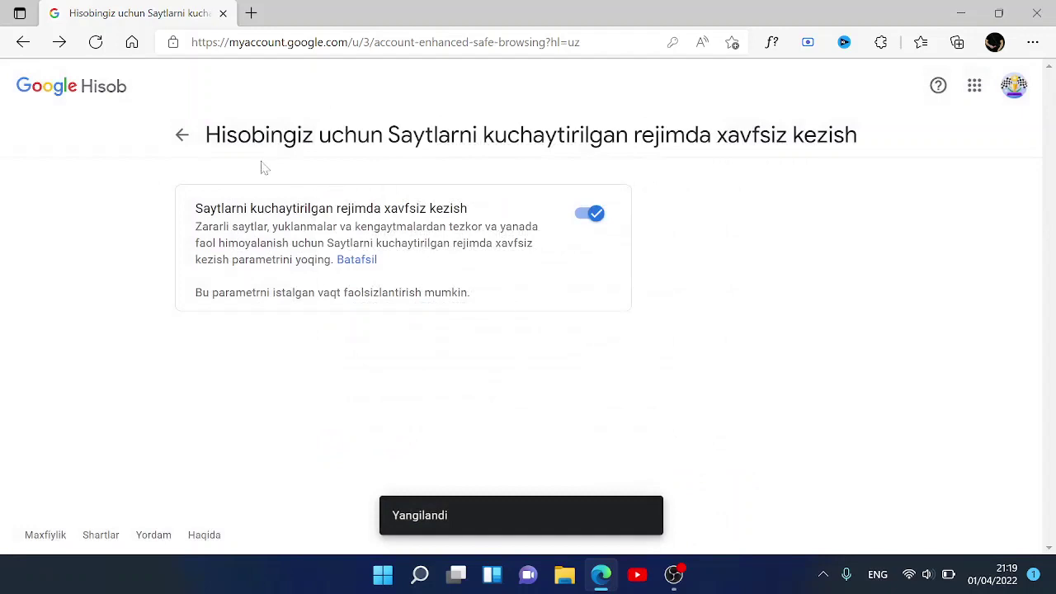
left_click(181, 136)
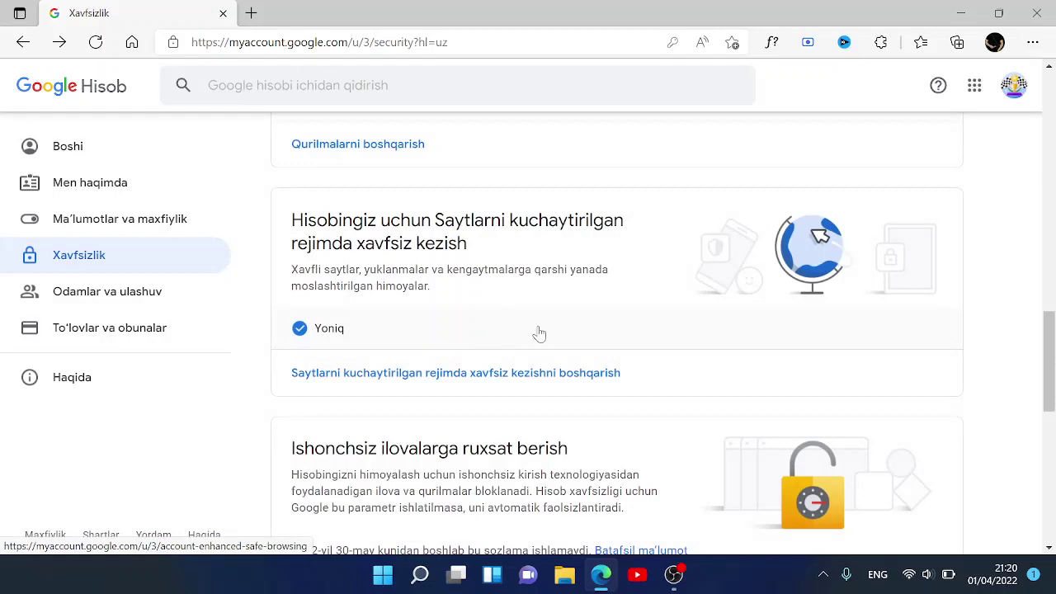
scroll(635, 421, "down", 2)
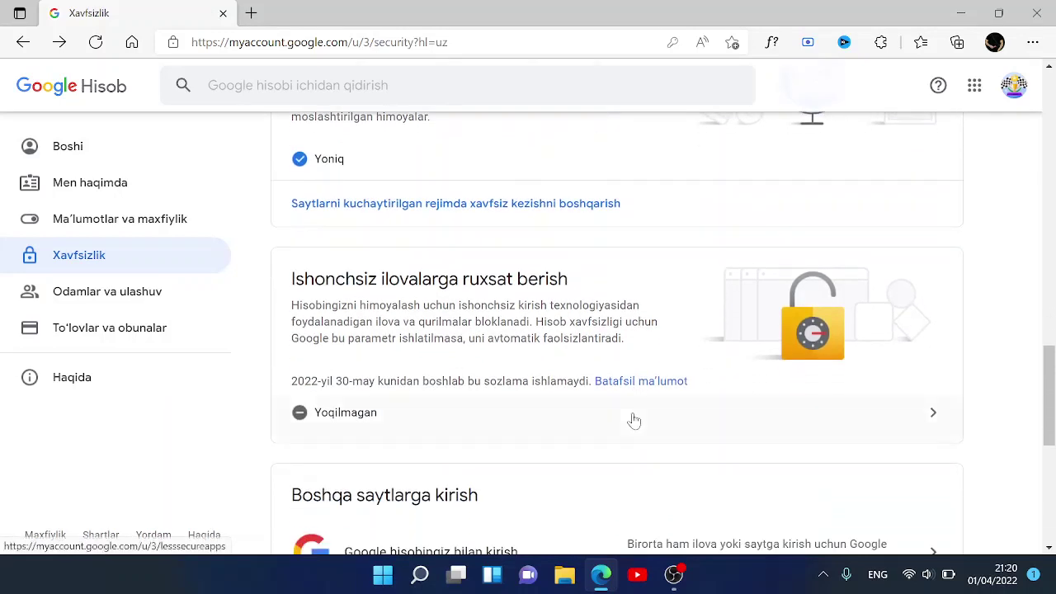
scroll(634, 421, "down", 1)
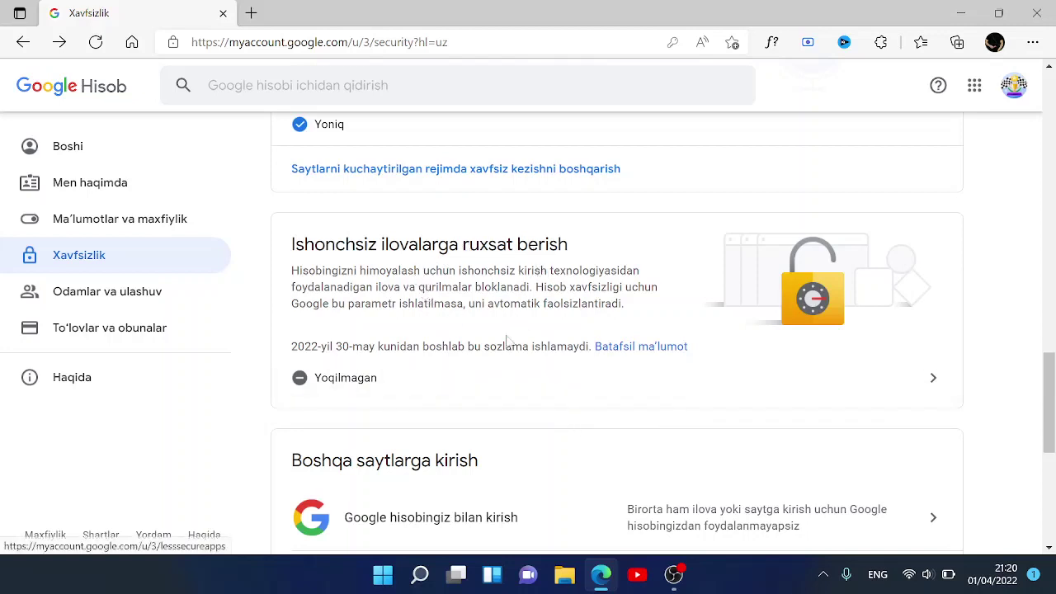
scroll(491, 412, "down", 1)
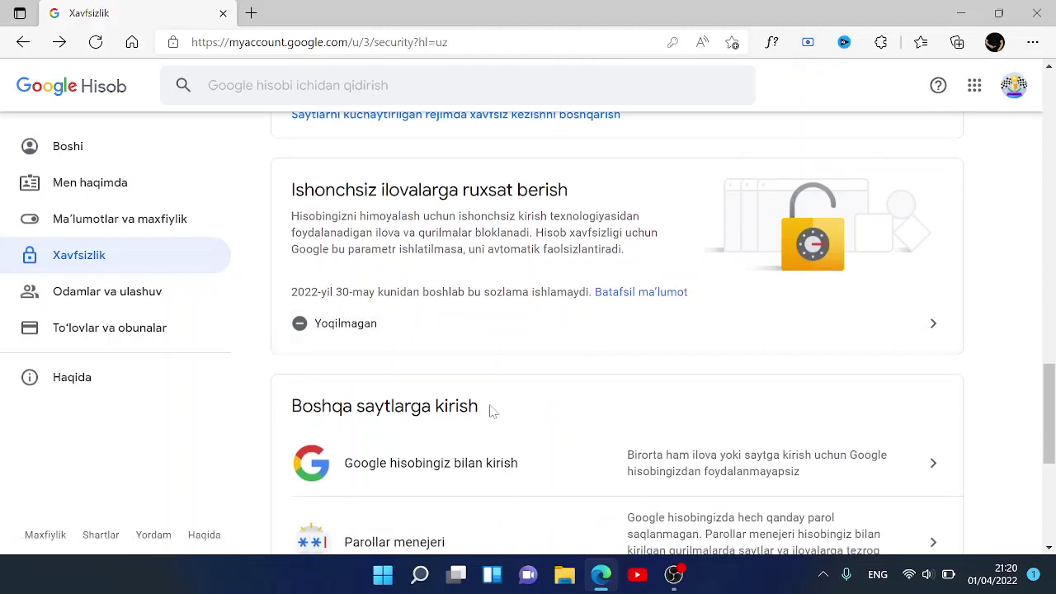
- Switch on less secure app access and return to the Xavfsizlik overview
left_click(322, 328)
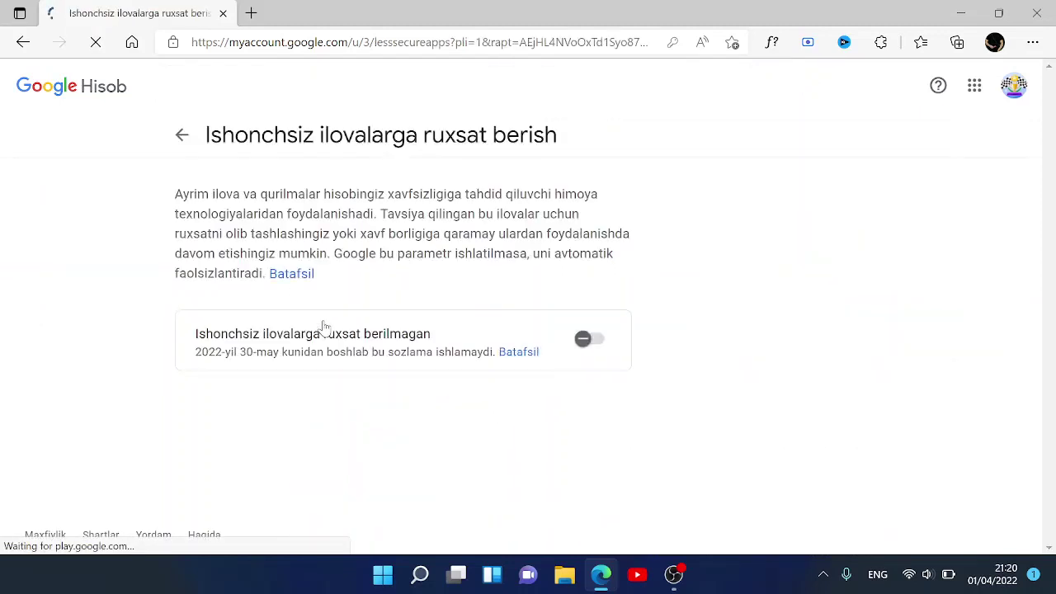
left_click(583, 340)
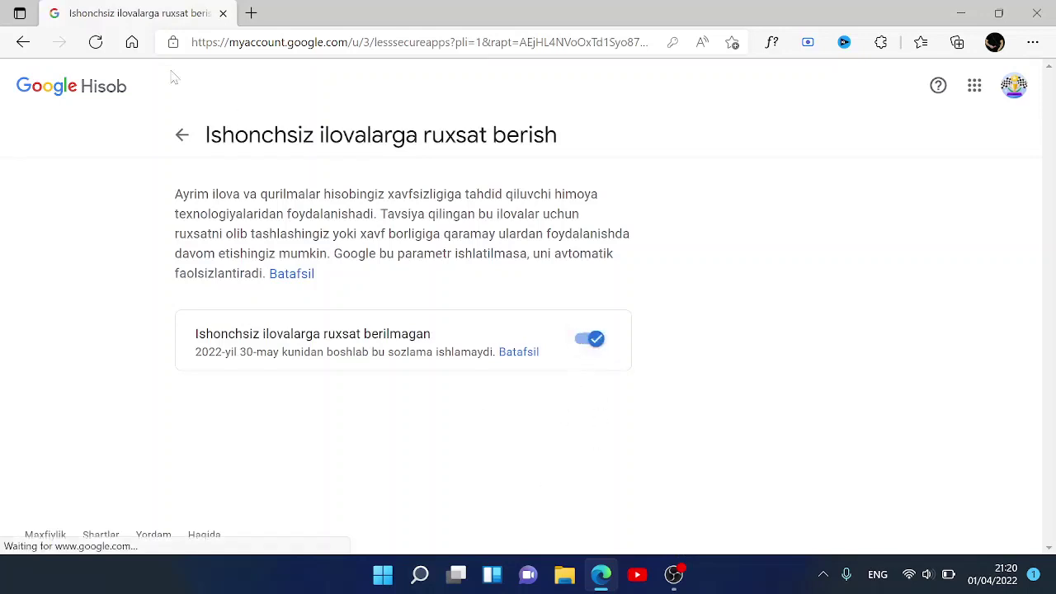
left_click(183, 139)
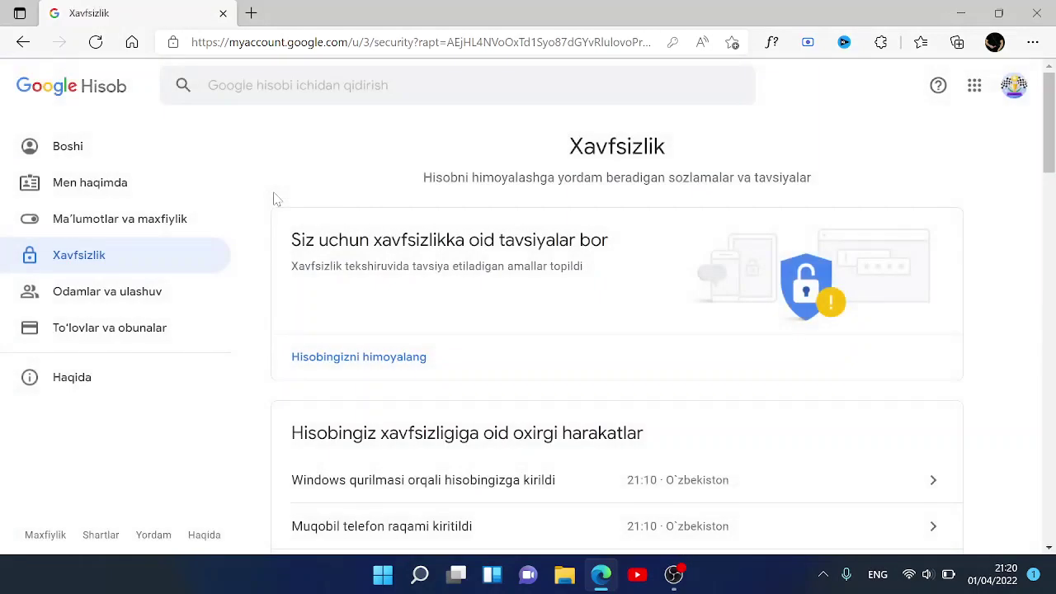
- Scroll to the bottom of the Xavfsizlik page, then go to Odamlar va ulashuv
scroll(573, 270, "down", 7)
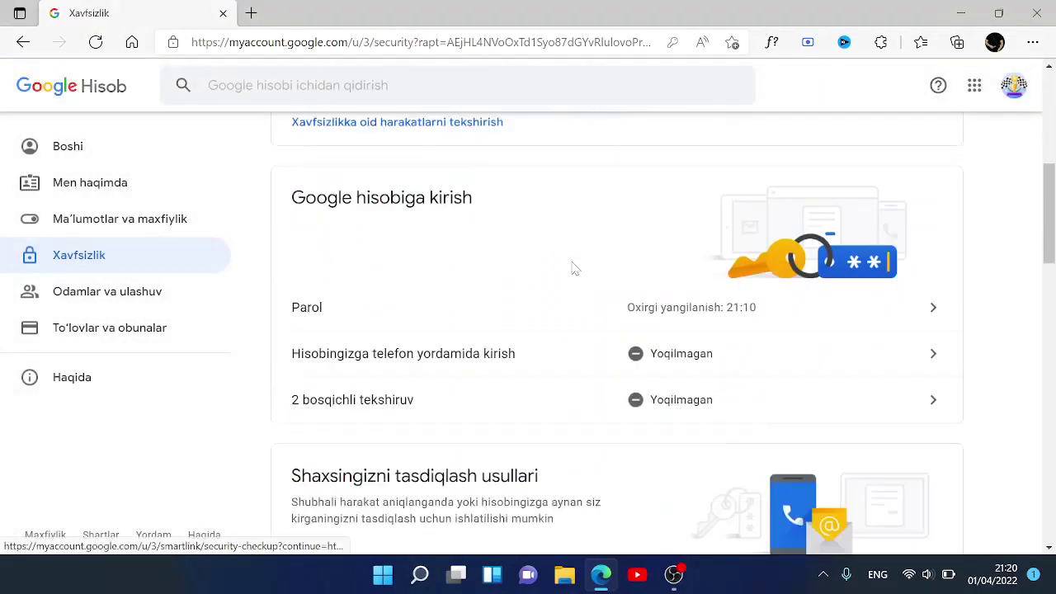
scroll(574, 270, "down", 5)
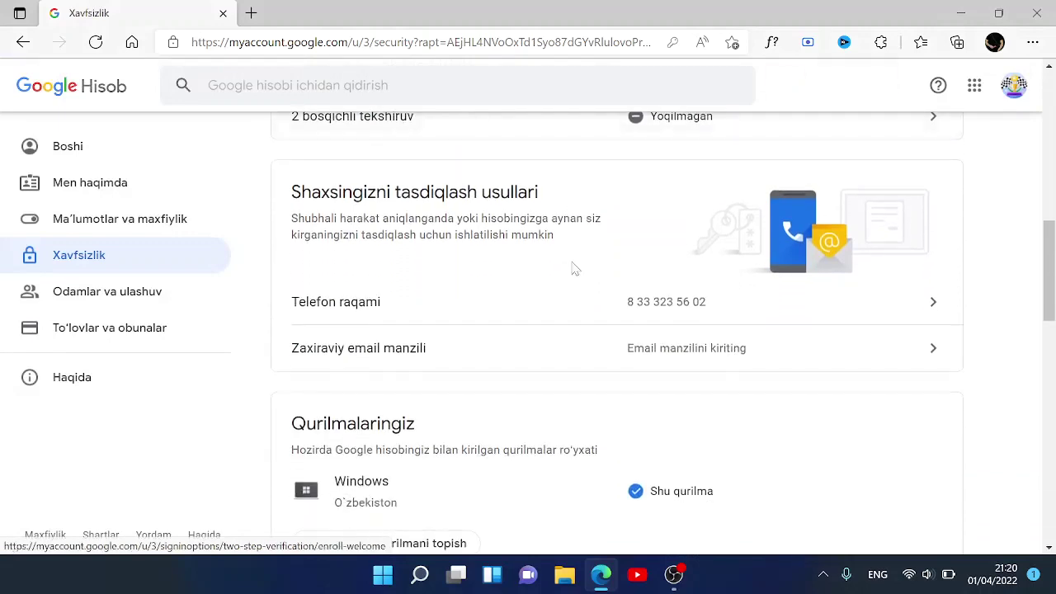
scroll(573, 270, "down", 3)
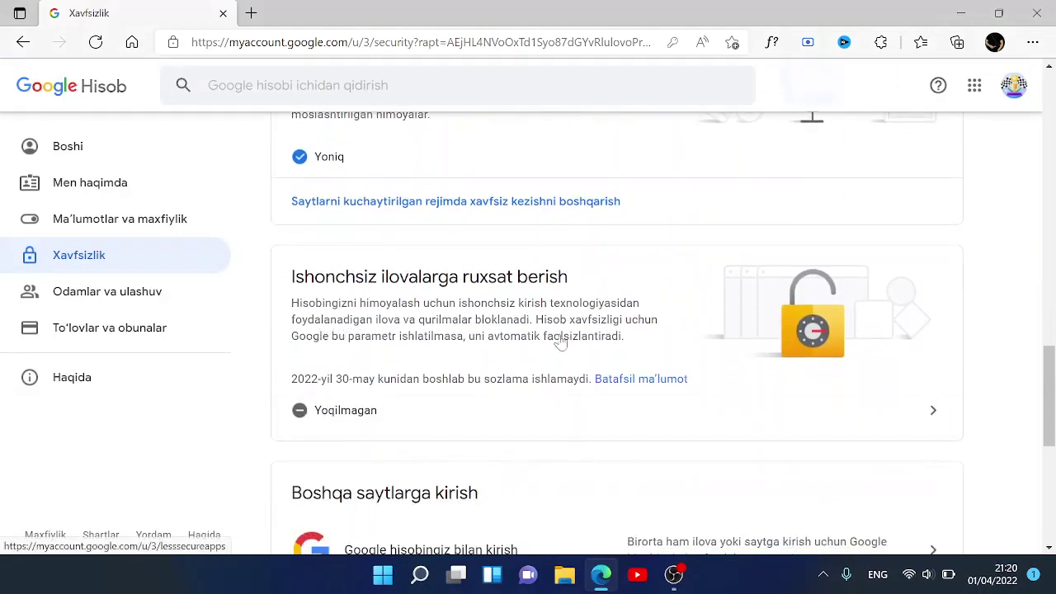
scroll(507, 425, "down", 3)
scroll(506, 426, "up", 1)
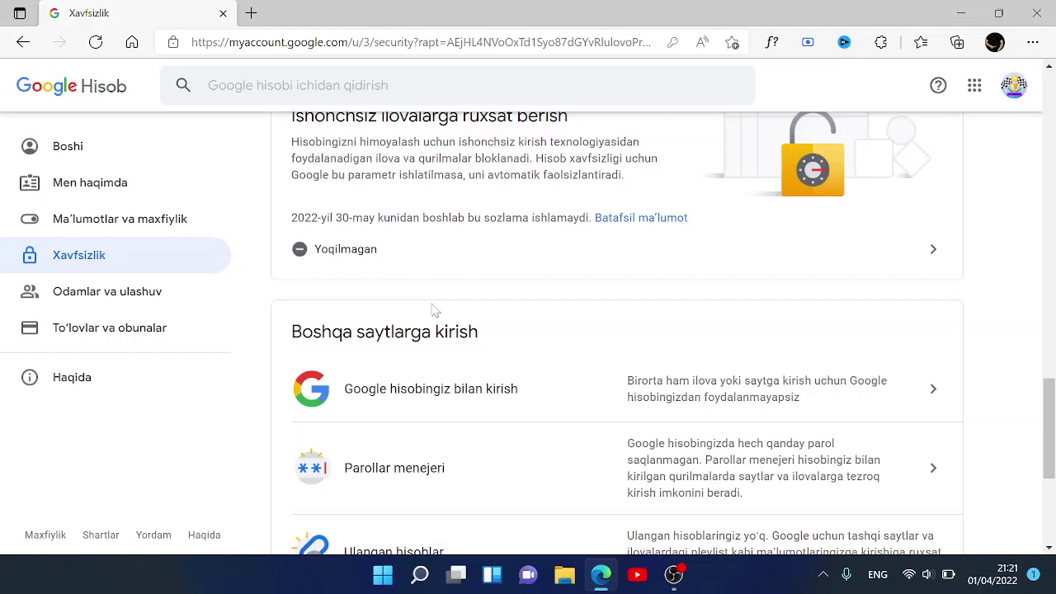
scroll(433, 312, "down", 2)
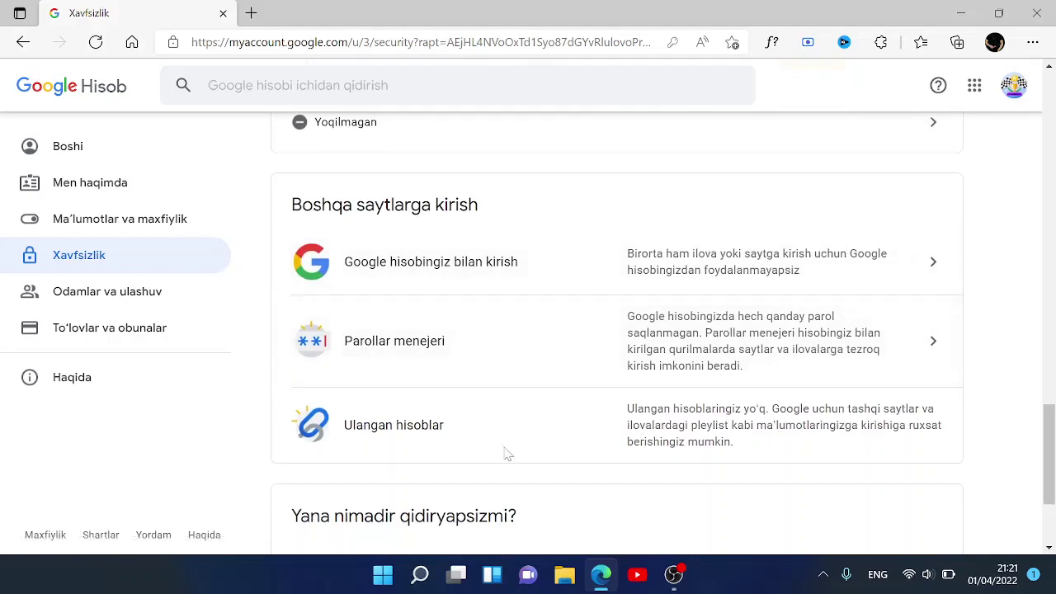
scroll(507, 453, "down", 3)
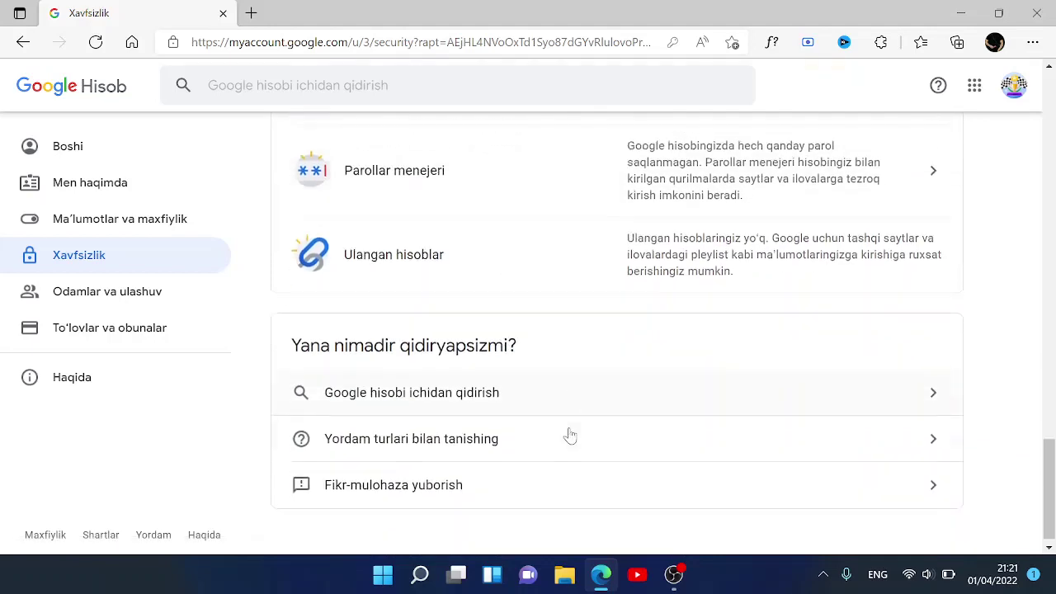
scroll(567, 435, "up", 3)
left_click(159, 302)
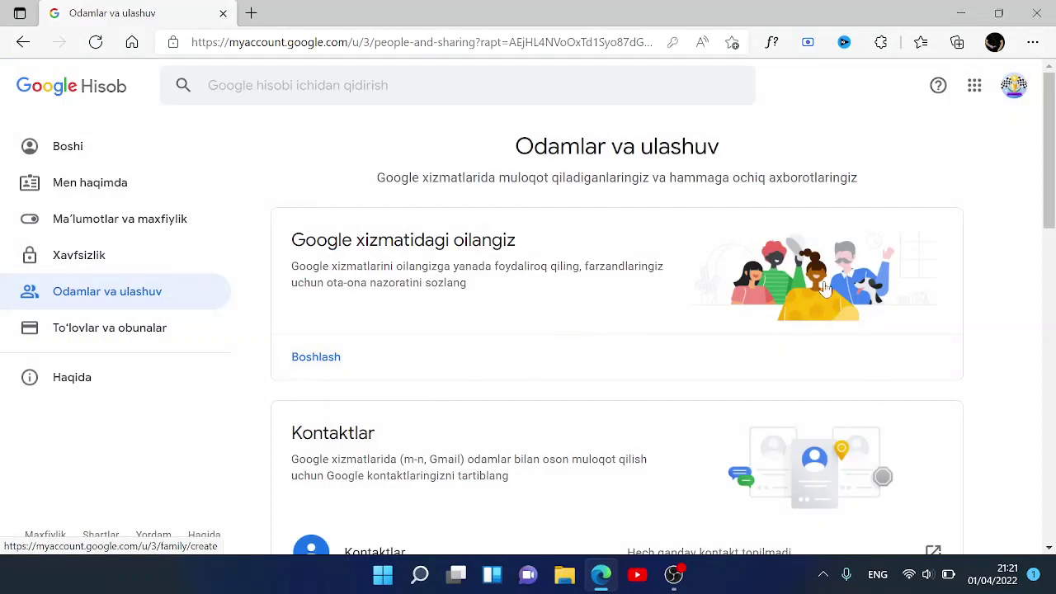
- Review the Kontaktlar, Joylashuv axborotini ulashish and Boshqalar nimalarni ko'ra oladi cards
scroll(823, 287, "down", 3)
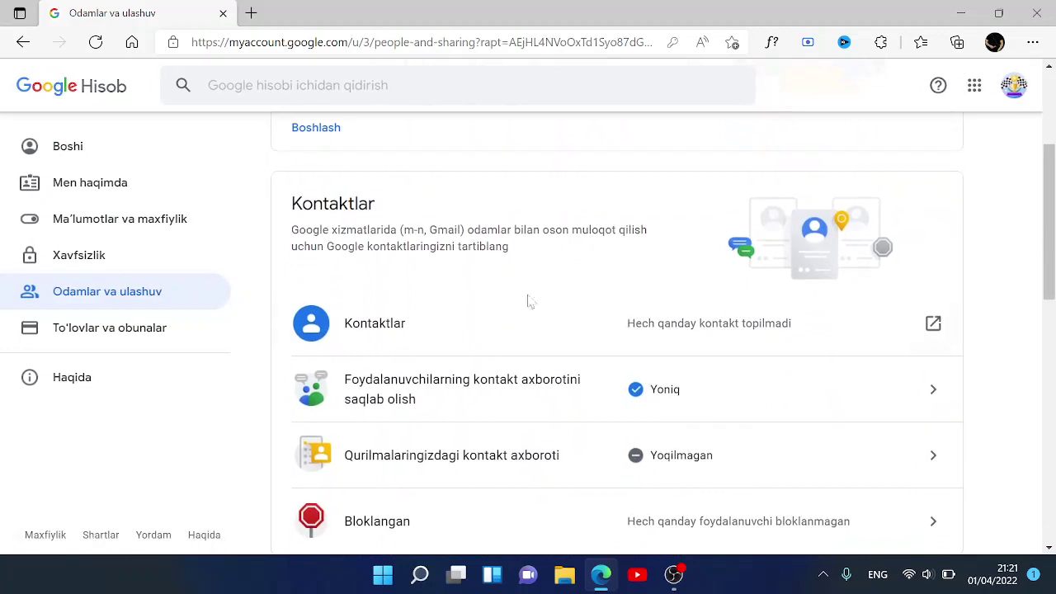
scroll(520, 330, "down", 1)
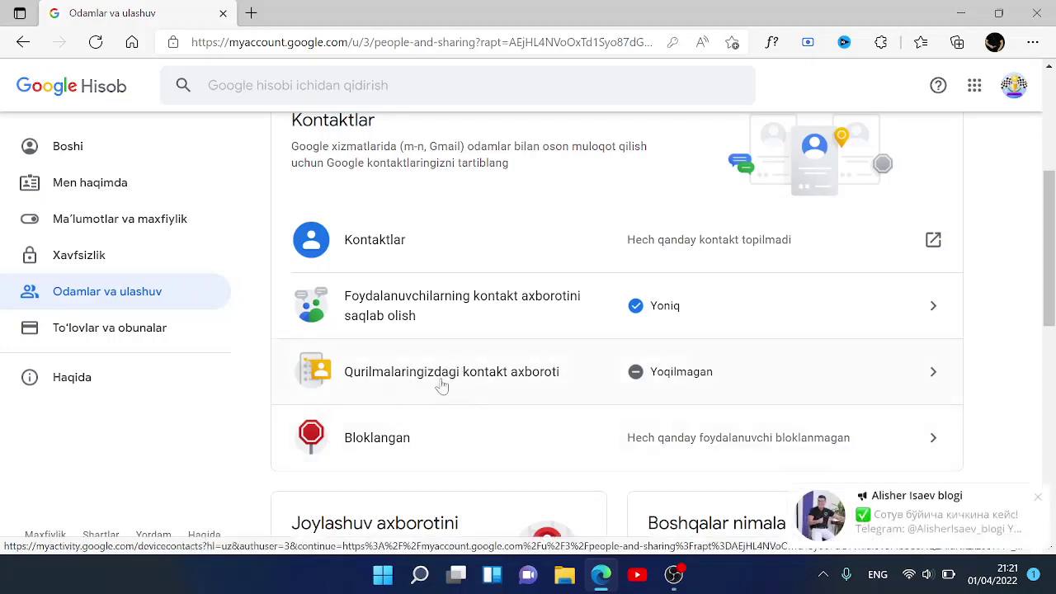
scroll(561, 451, "down", 2)
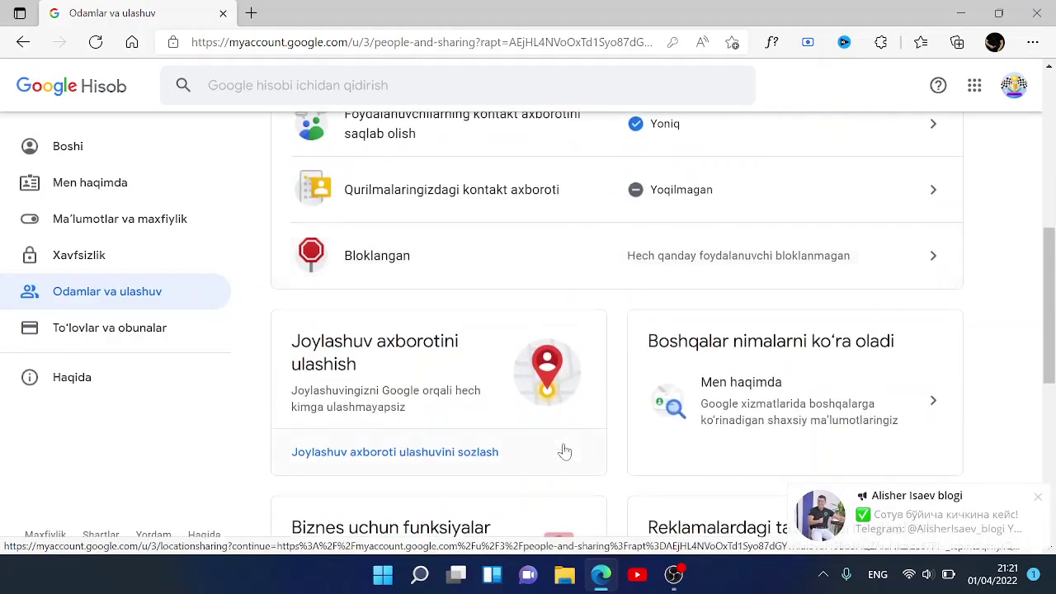
scroll(563, 450, "down", 1)
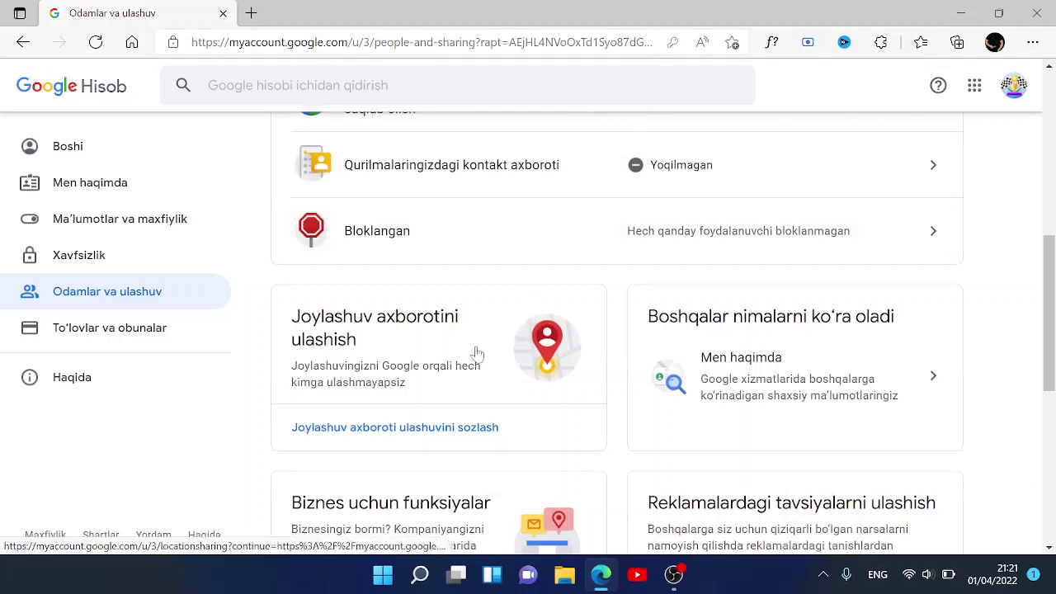
scroll(470, 422, "down", 2)
scroll(468, 422, "up", 1)
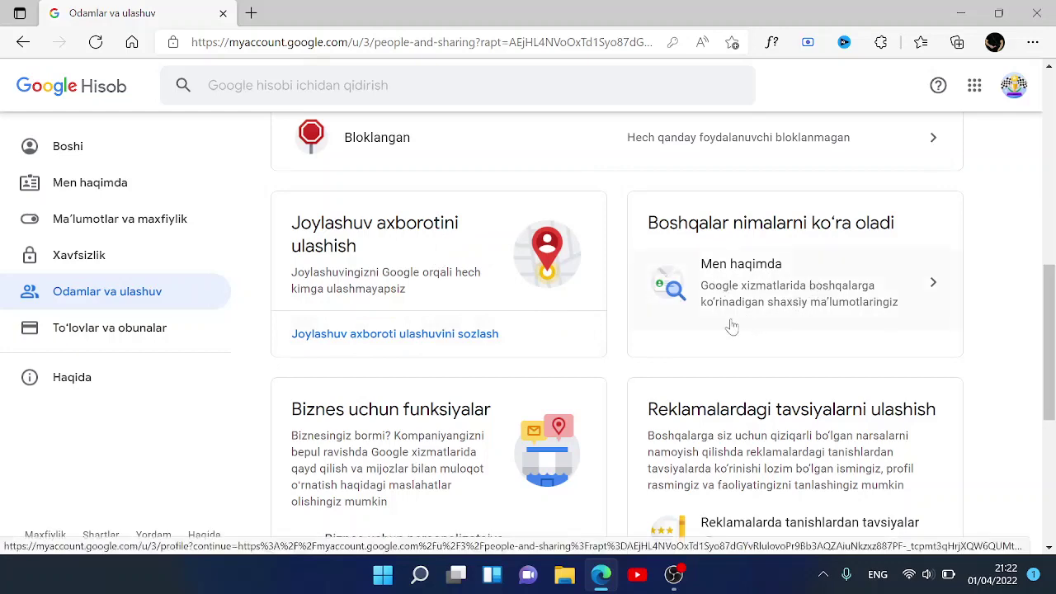
- Open Men haqimda and review basic info, contact info, Haqida and Ish va ta'lim
left_click(790, 295)
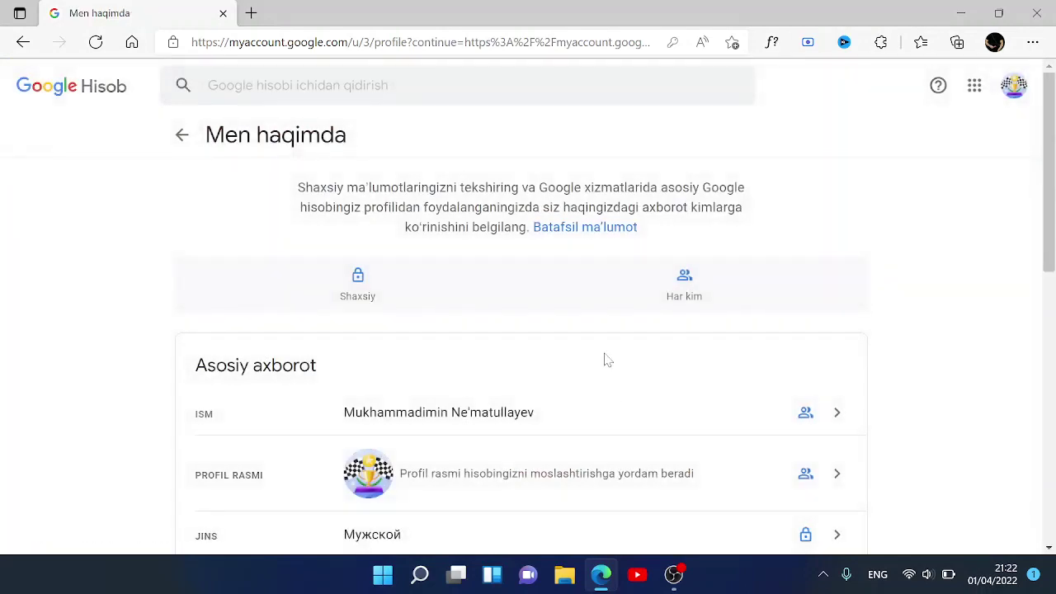
scroll(607, 360, "down", 1)
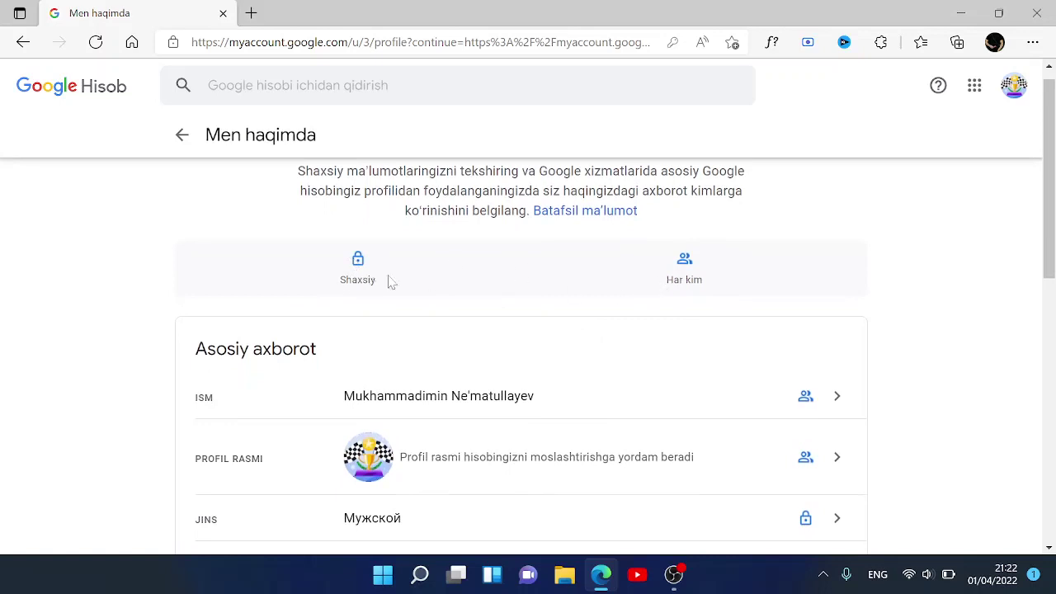
scroll(573, 372, "down", 2)
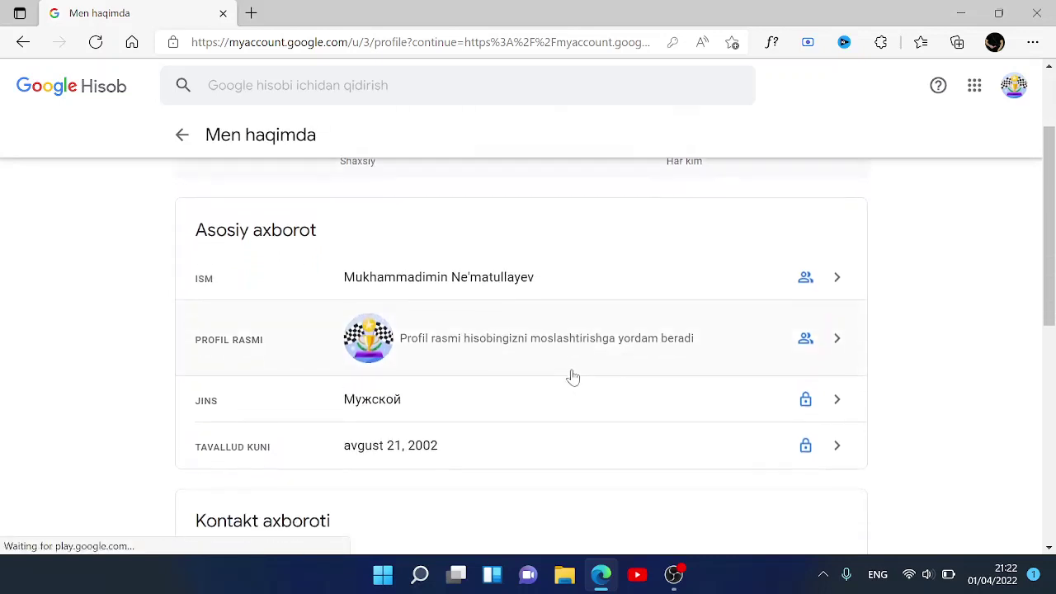
scroll(572, 375, "down", 1)
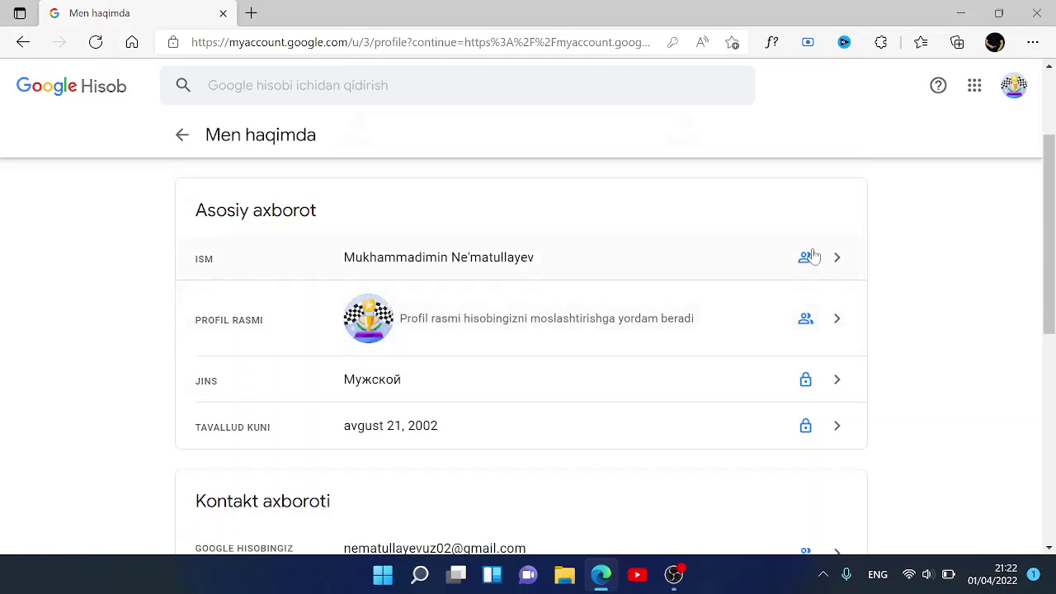
scroll(808, 315, "up", 1)
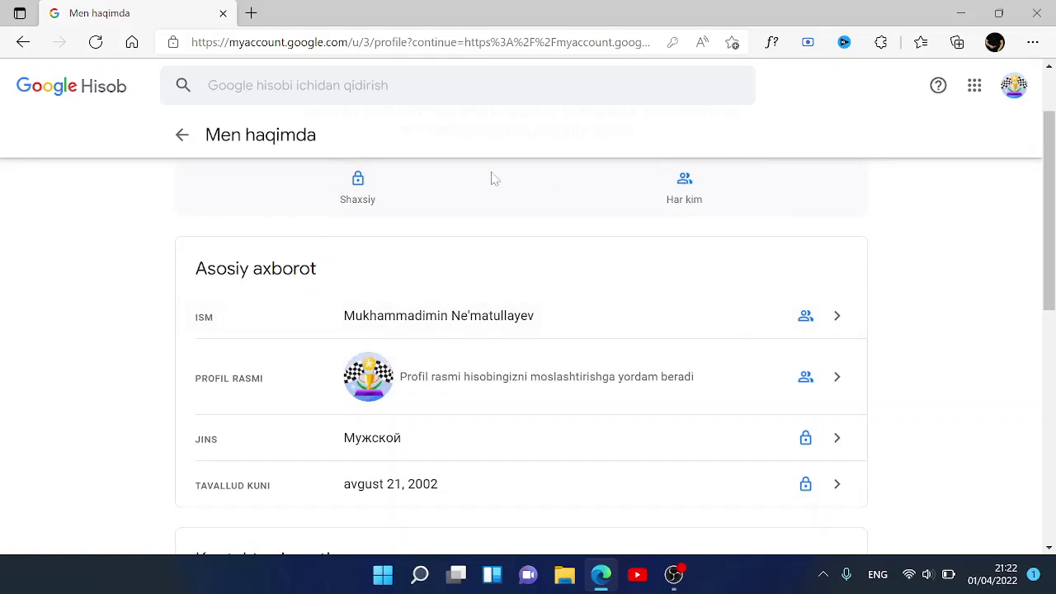
scroll(734, 281, "down", 2)
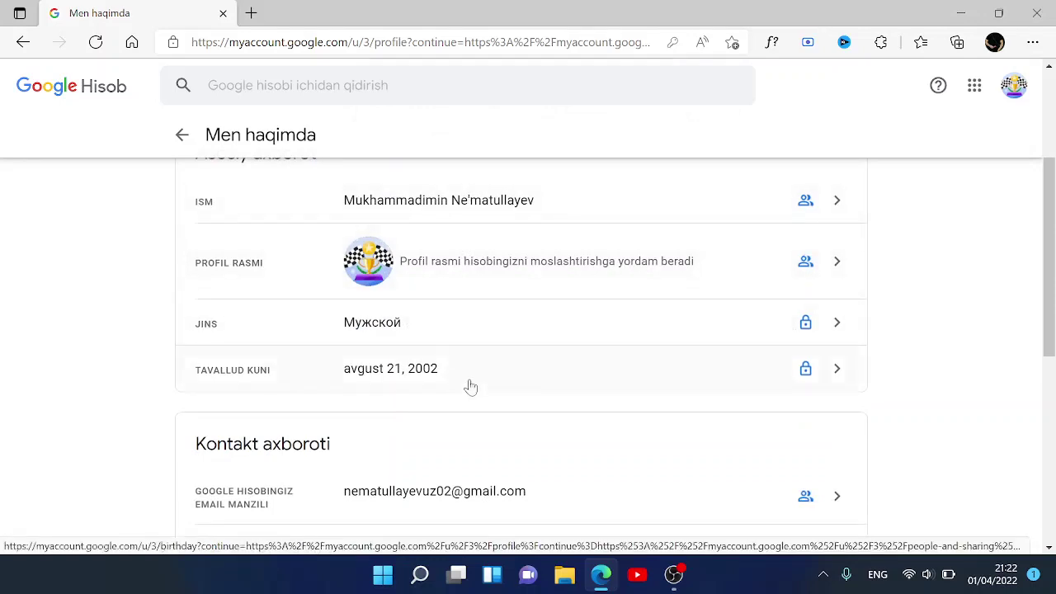
scroll(744, 426, "down", 1)
scroll(745, 426, "down", 1)
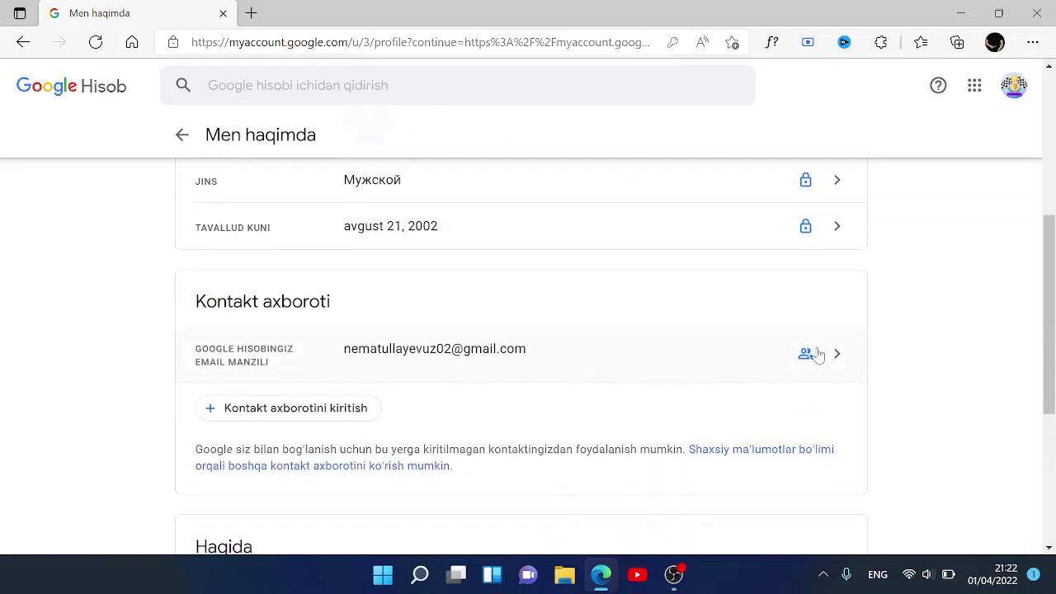
scroll(724, 422, "down", 4)
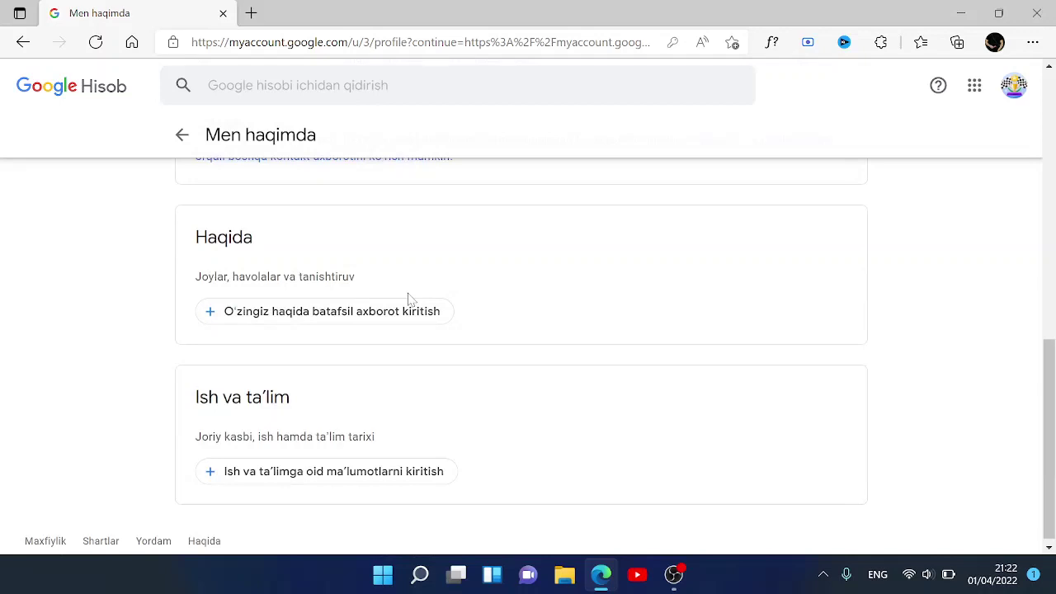
scroll(355, 414, "down", 1)
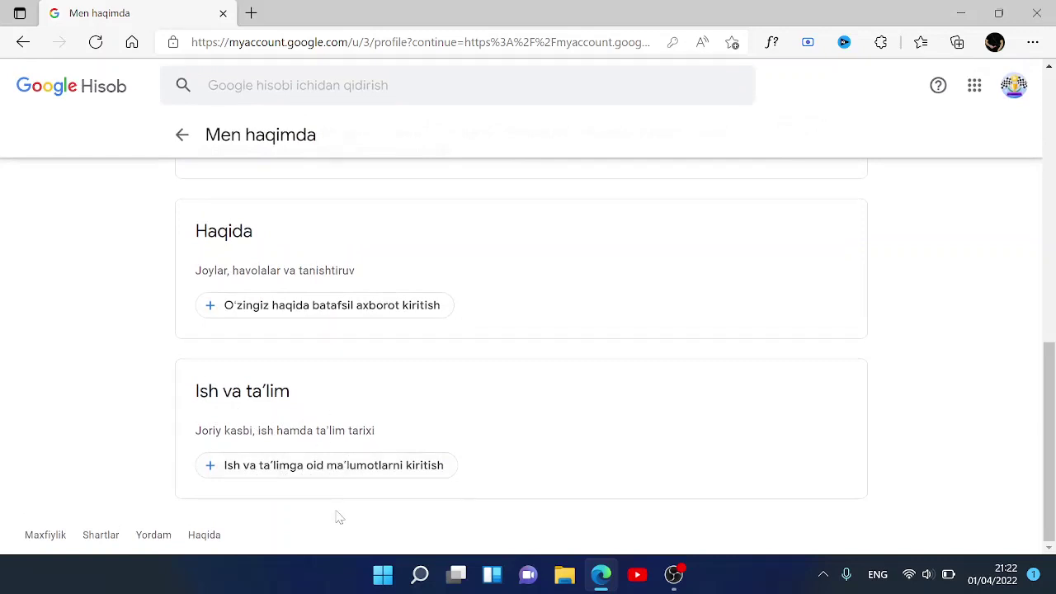
- Open To'lovlar va obunalar and review payment methods, 0 GB of 15 GB storage and subscriptions
left_click(183, 136)
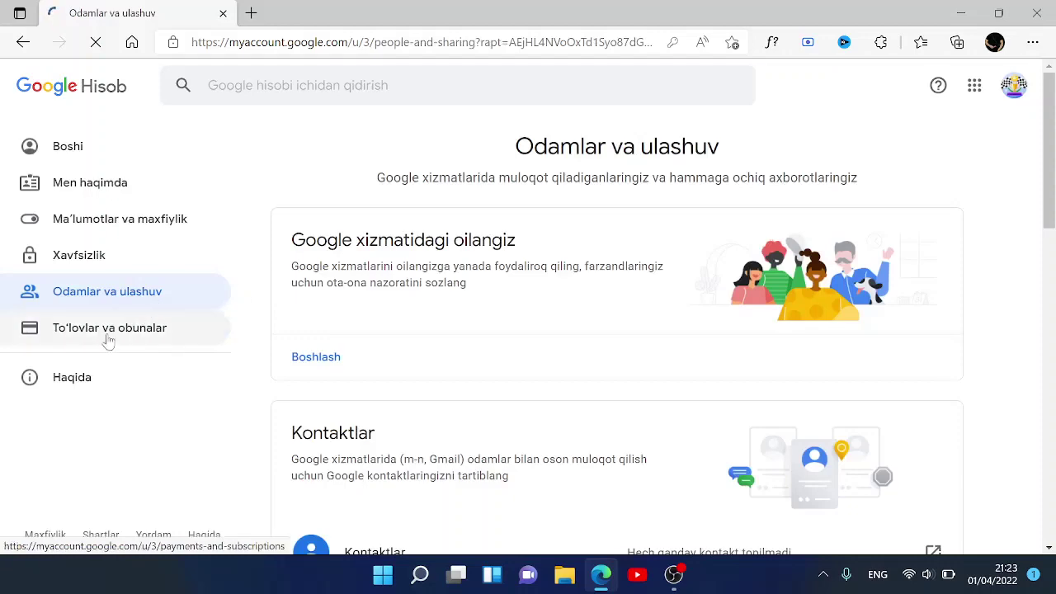
left_click(89, 332)
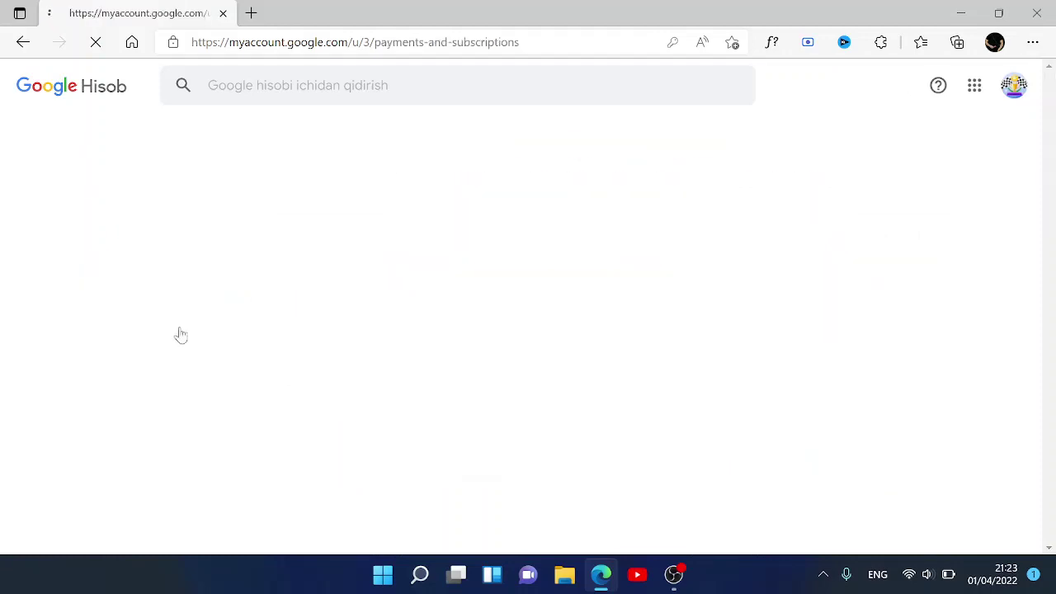
scroll(523, 340, "down", 4)
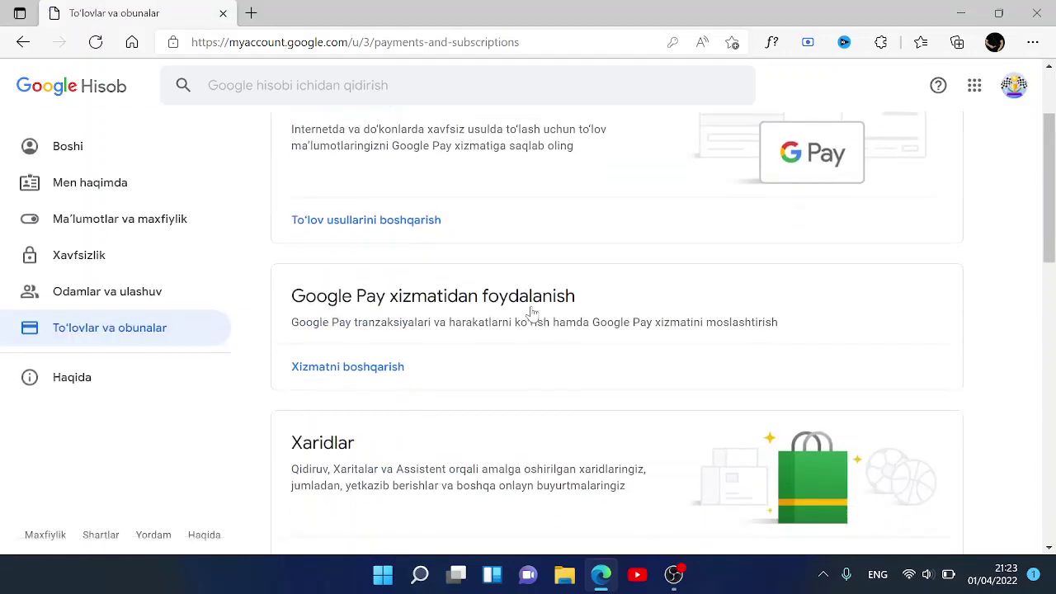
scroll(532, 313, "down", 3)
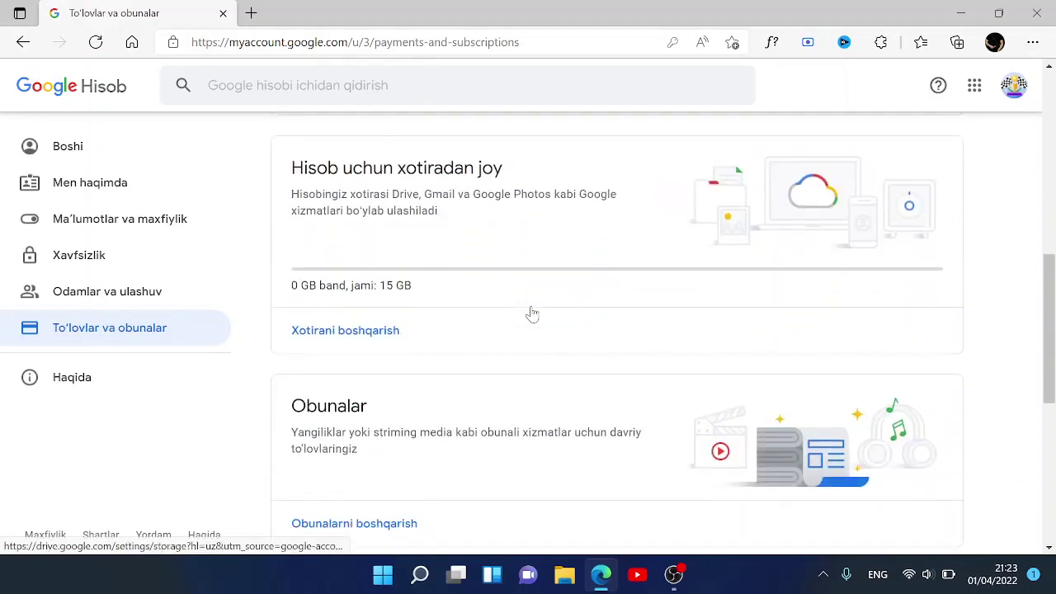
scroll(532, 314, "down", 2)
scroll(532, 314, "down", 4)
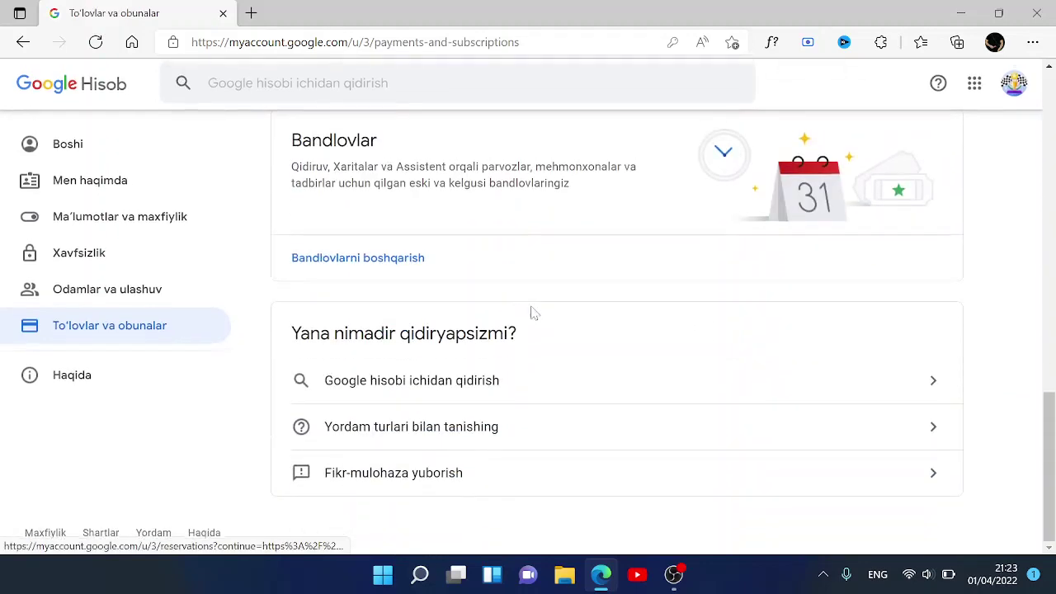
scroll(533, 314, "up", 12)
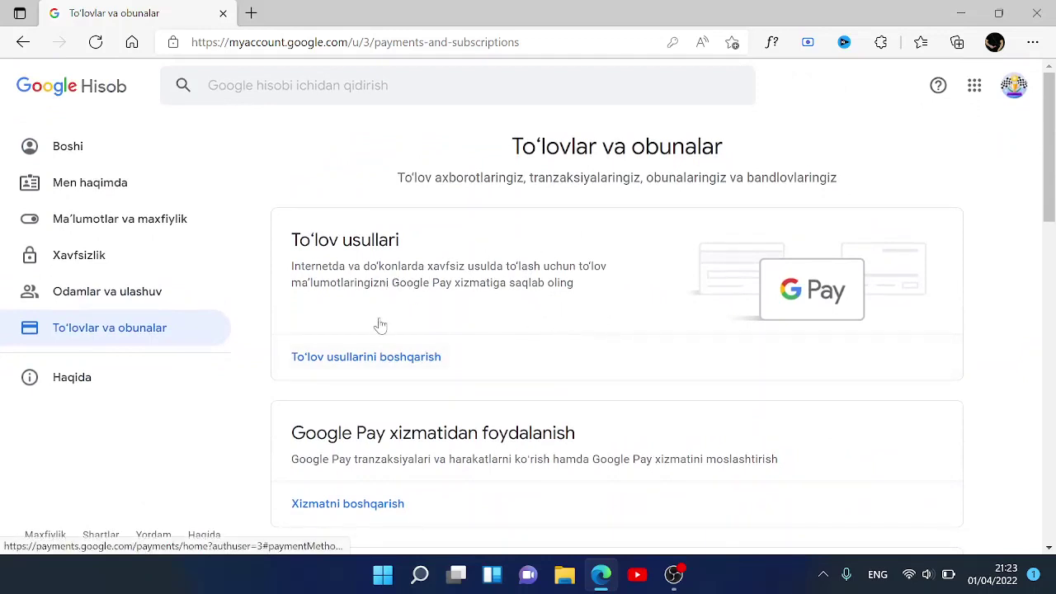
left_click(532, 343)
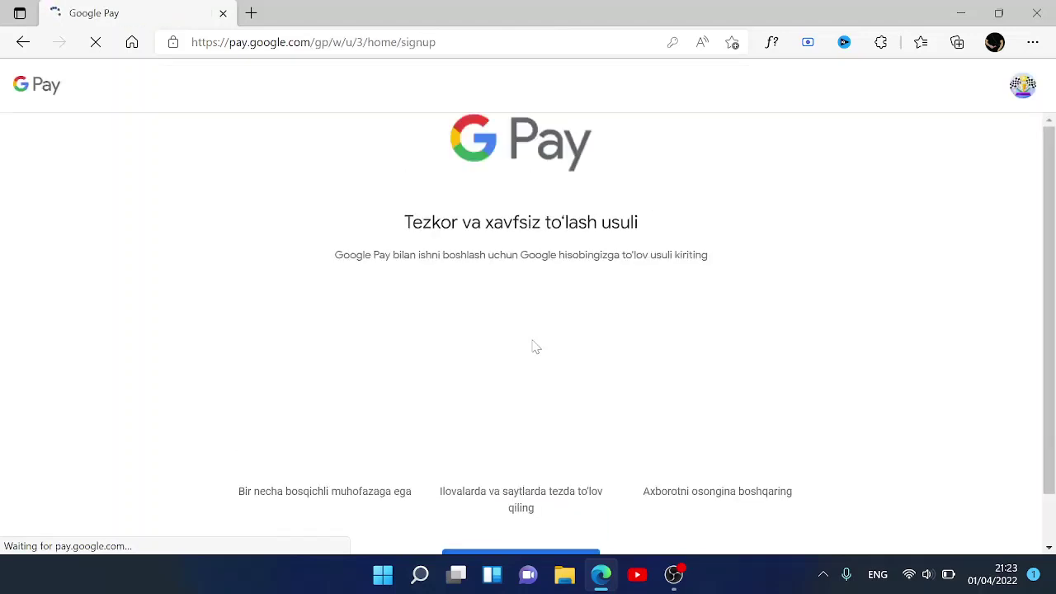
scroll(533, 347, "down", 1)
scroll(532, 347, "up", 1)
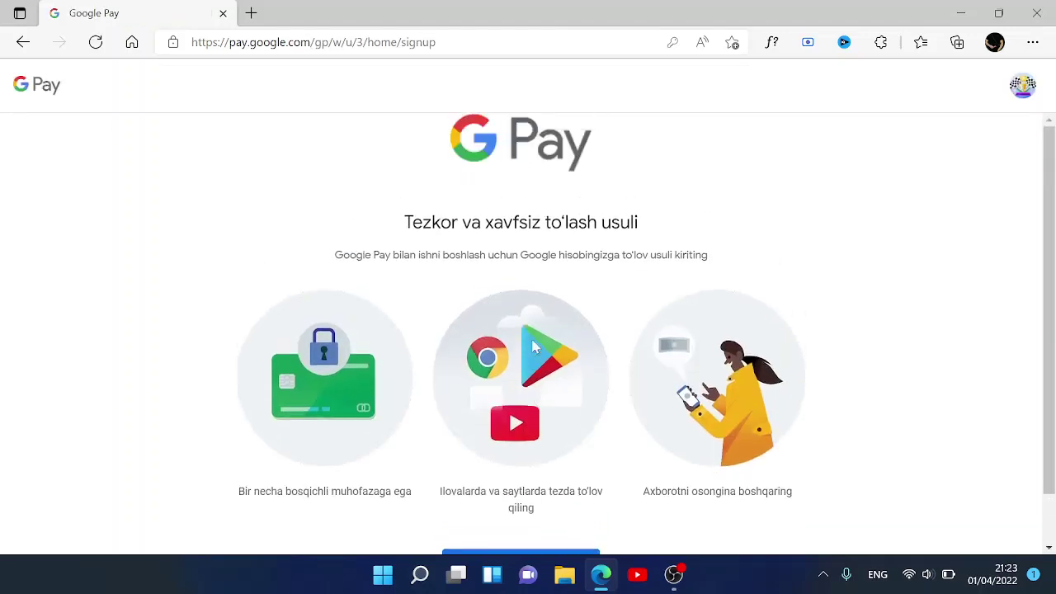
scroll(541, 474, "down", 1)
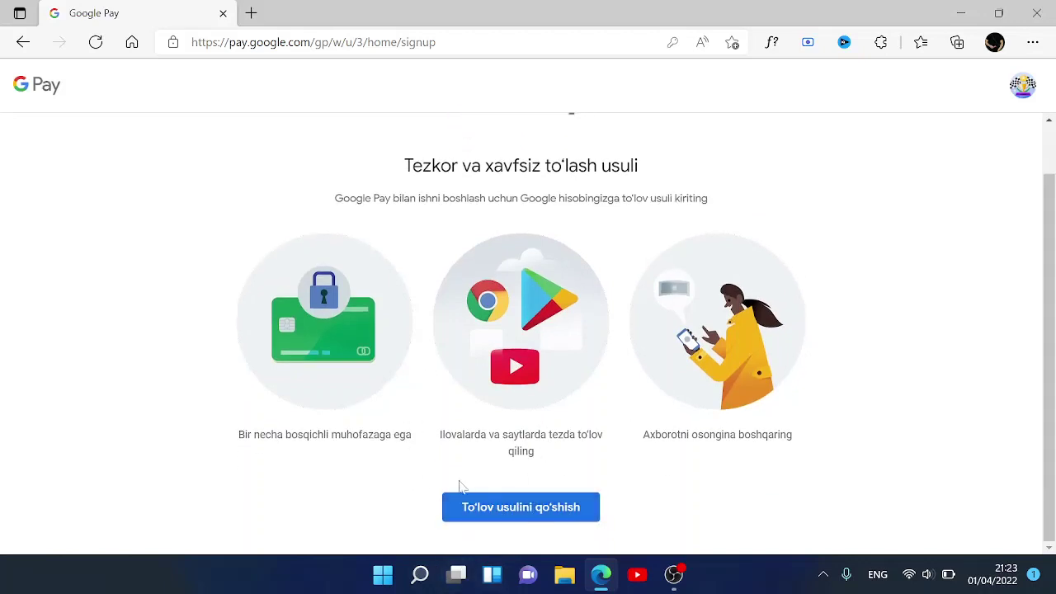
scroll(580, 482, "up", 1)
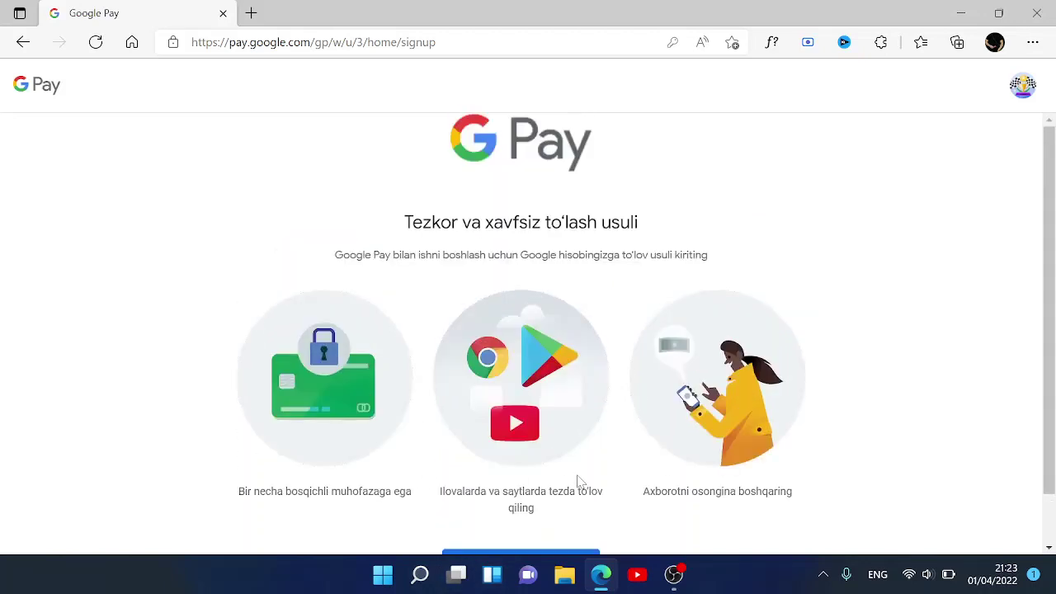
left_click(23, 42)
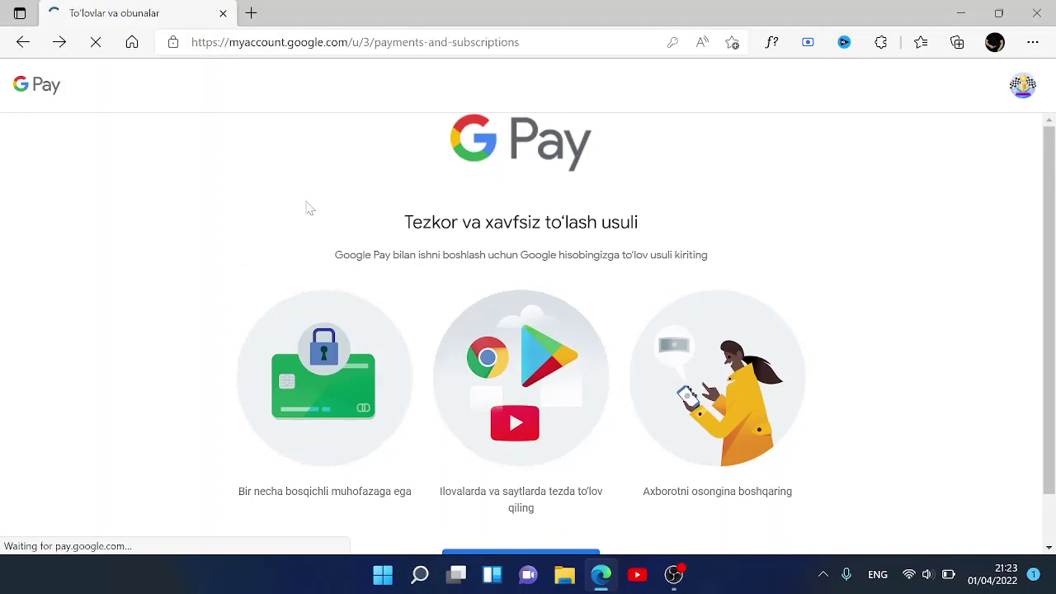
scroll(556, 354, "down", 2)
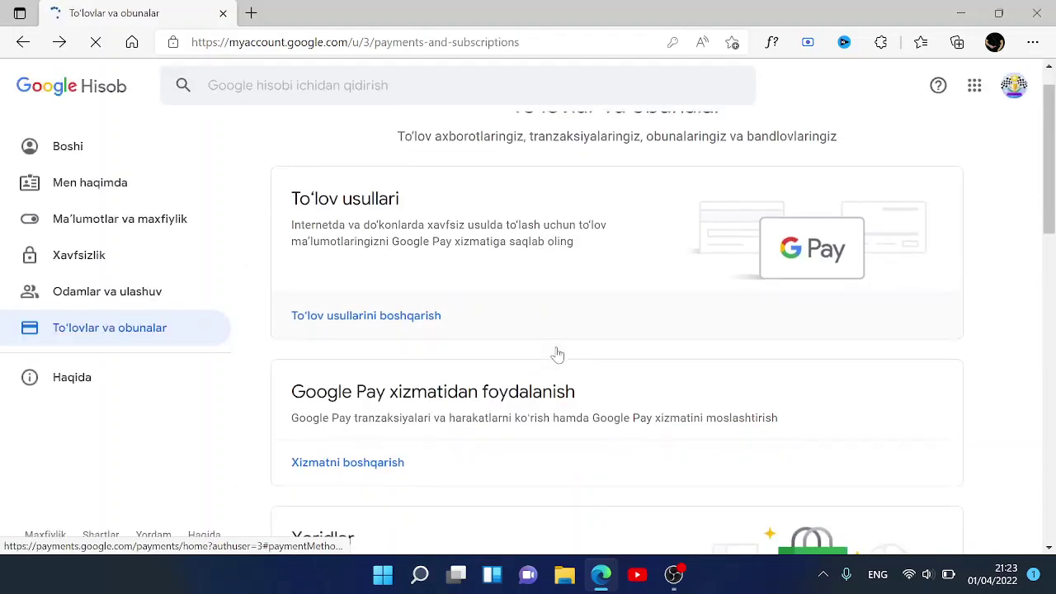
scroll(556, 354, "down", 1)
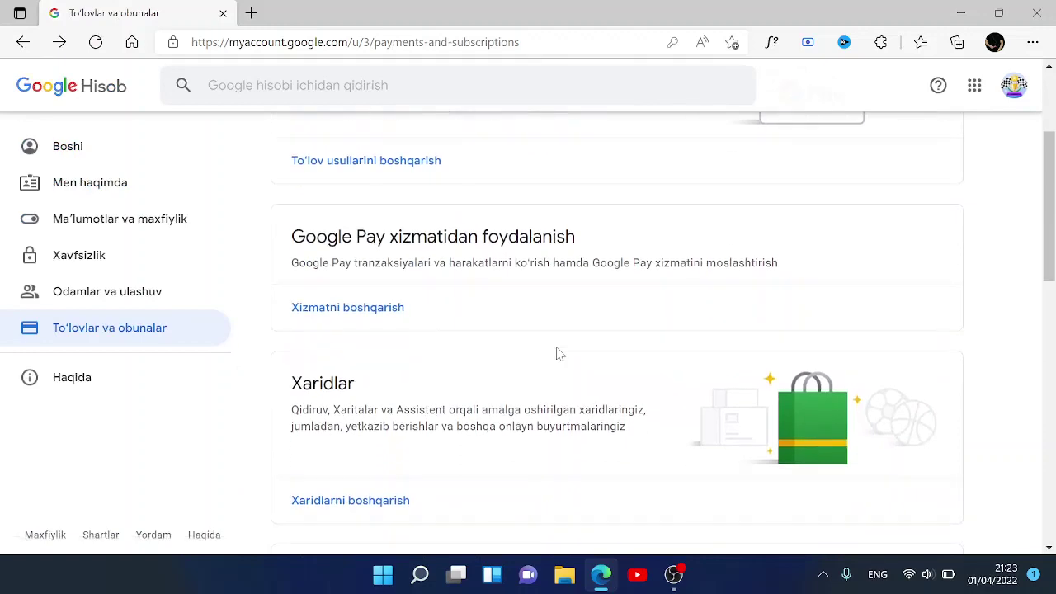
scroll(417, 239, "up", 2)
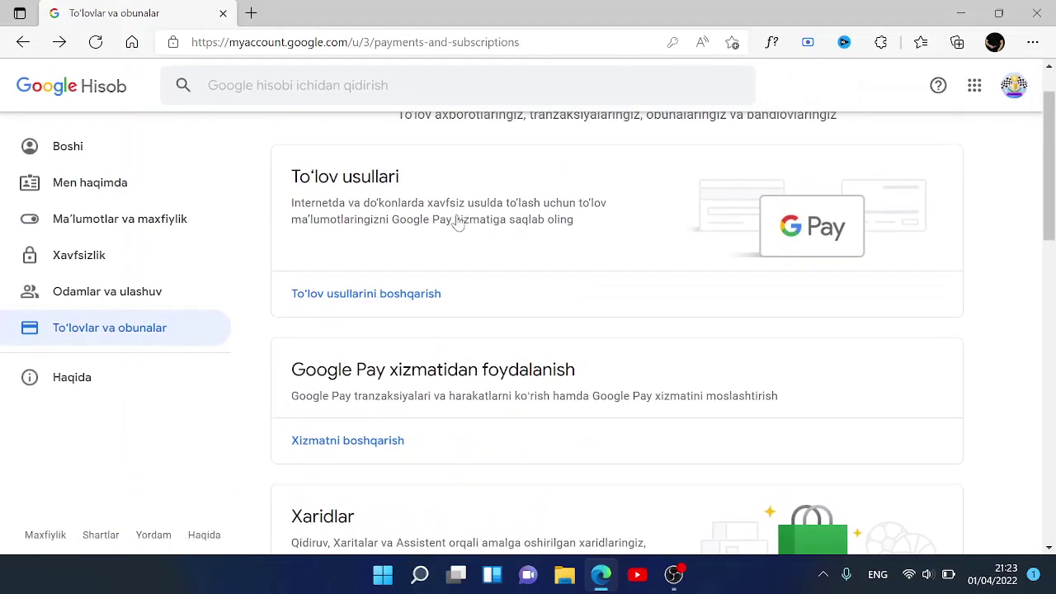
scroll(455, 221, "down", 2)
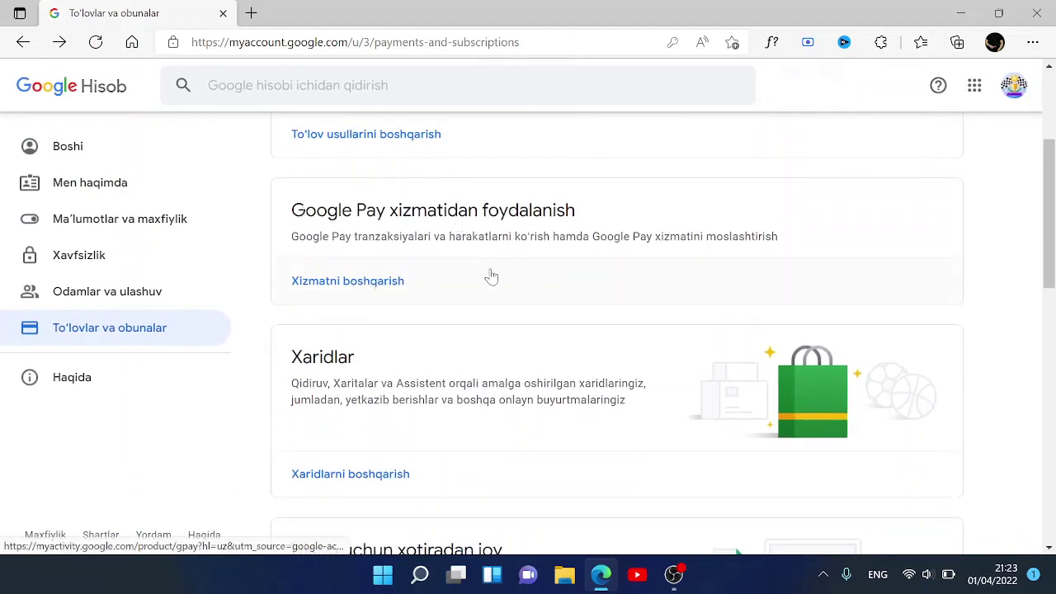
scroll(498, 277, "down", 2)
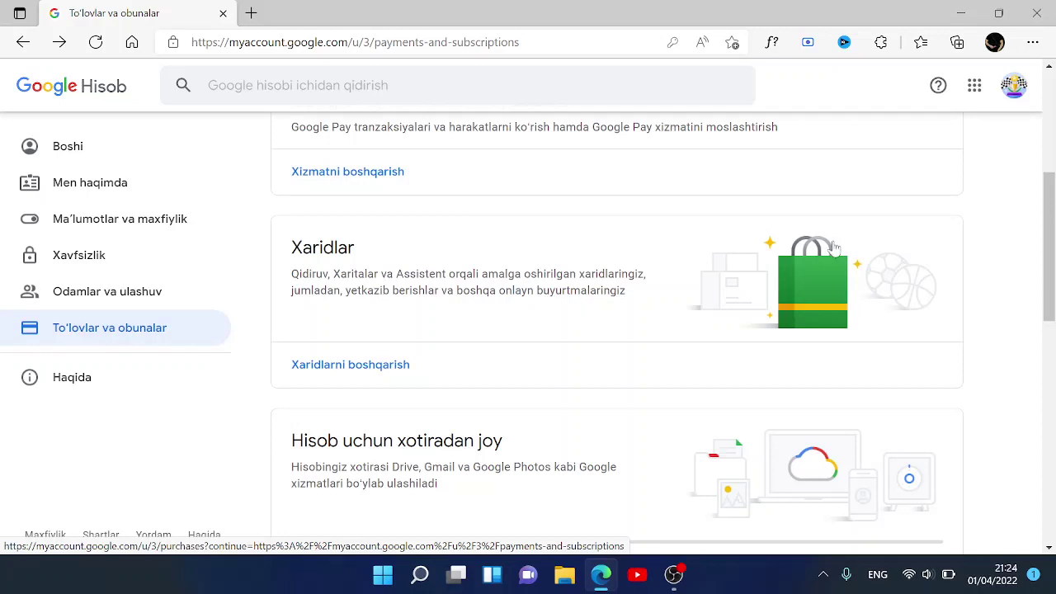
scroll(606, 413, "down", 2)
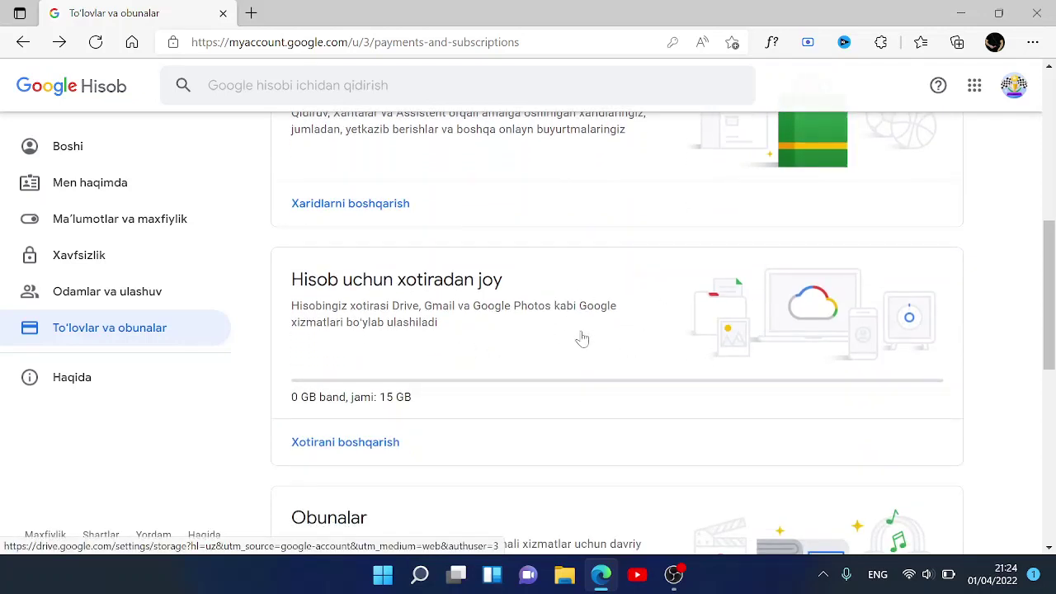
scroll(582, 338, "down", 1)
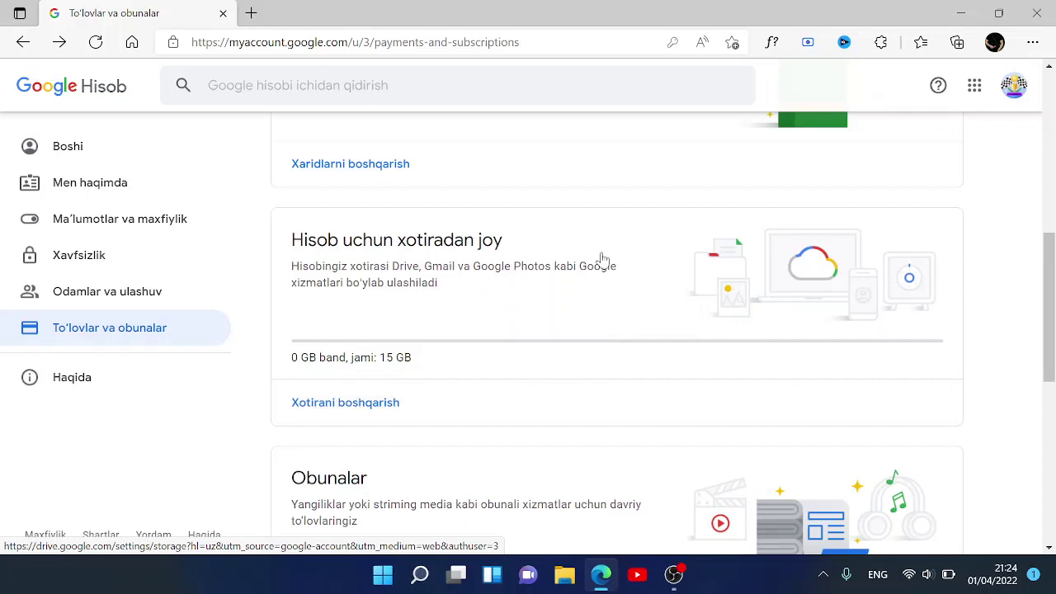
scroll(601, 259, "down", 1)
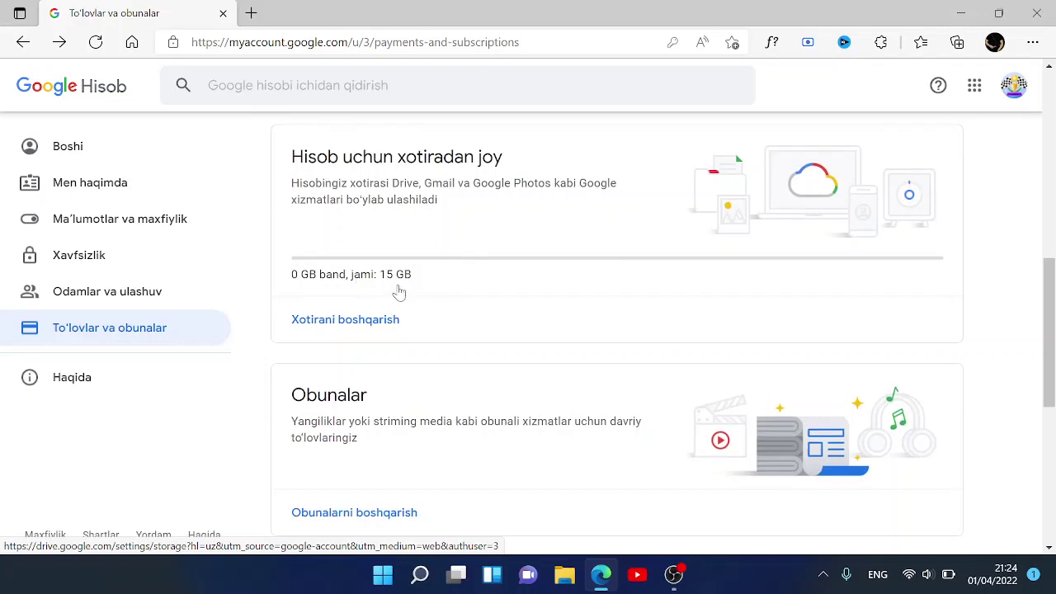
scroll(400, 292, "down", 2)
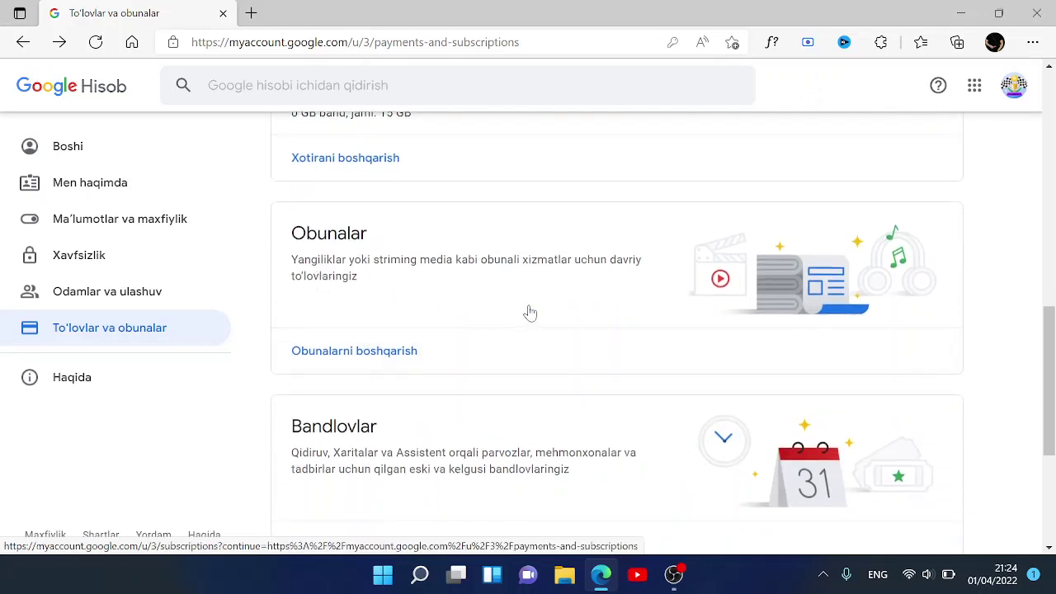
scroll(530, 313, "down", 1)
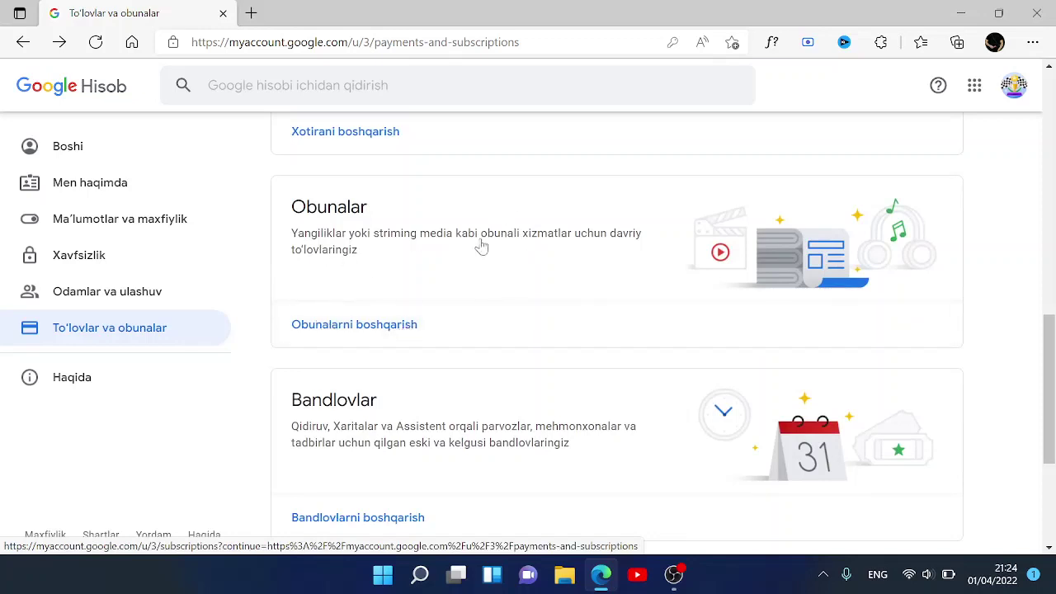
scroll(640, 321, "down", 1)
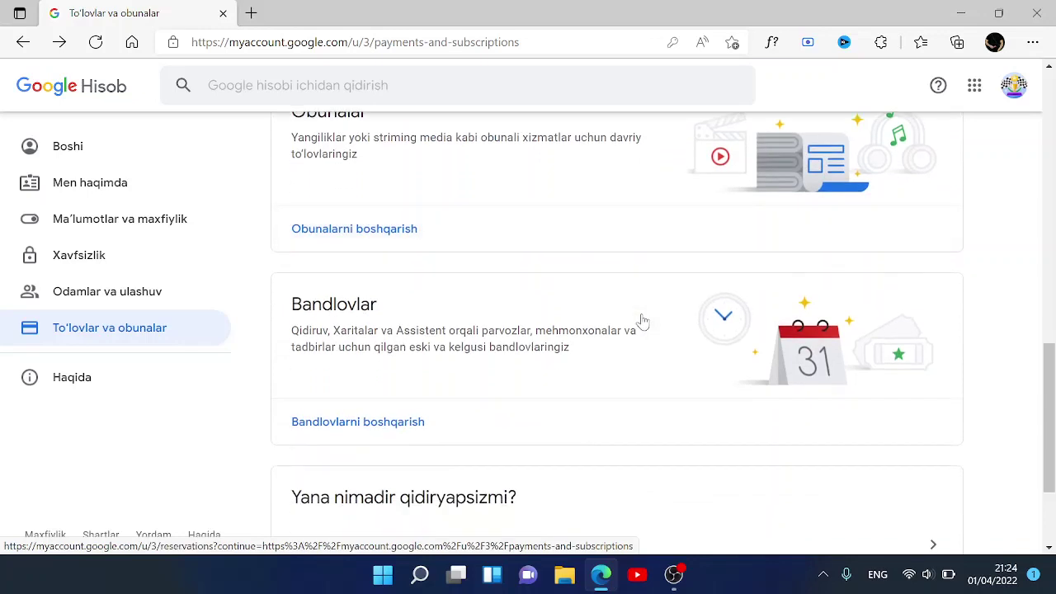
scroll(545, 354, "down", 2)
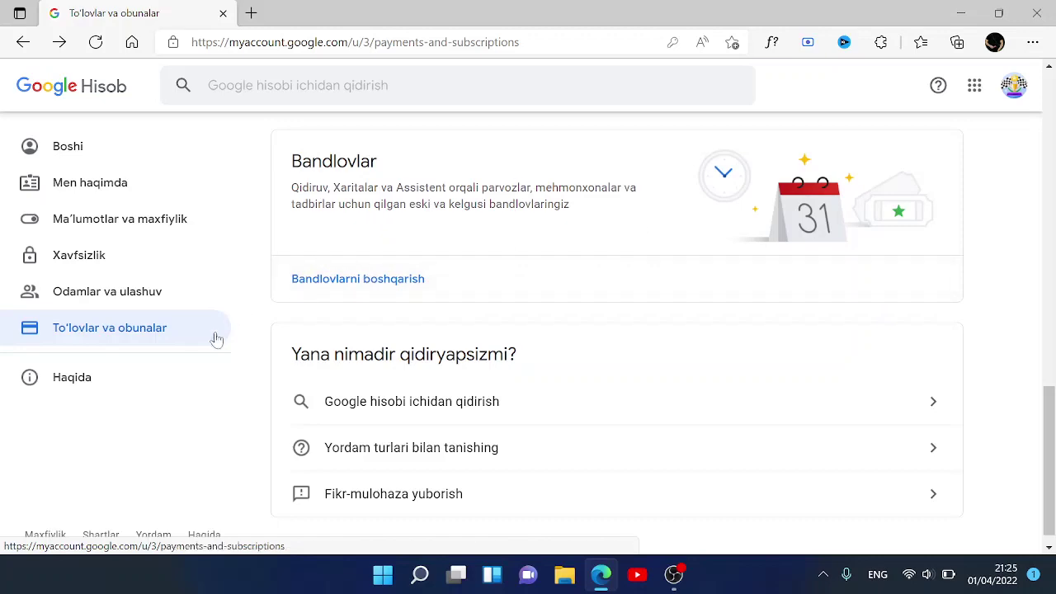
- Open the Haqida page and scroll down through it
left_click(95, 374)
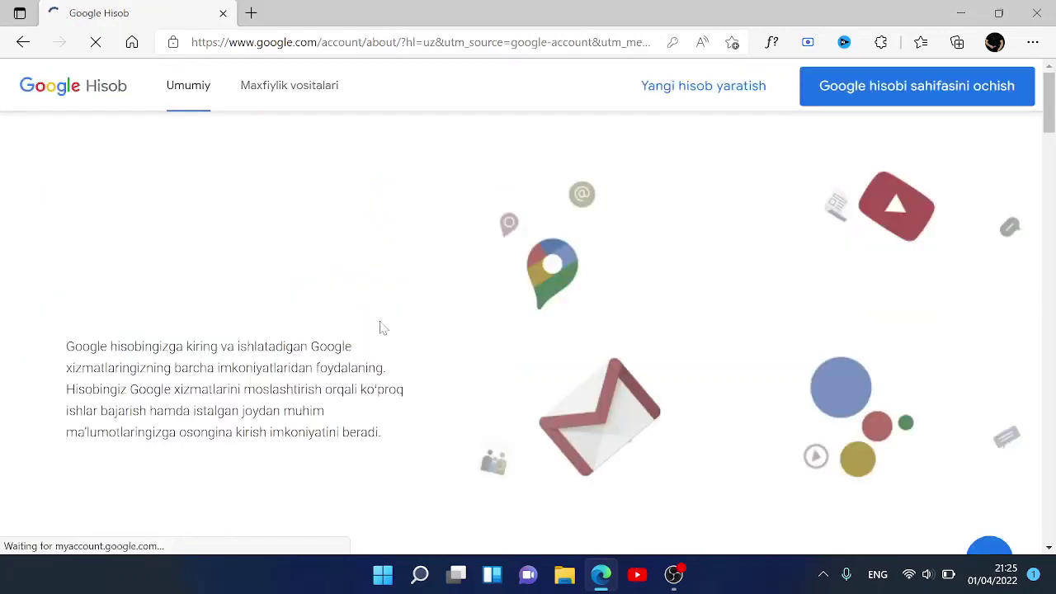
scroll(382, 328, "down", 6)
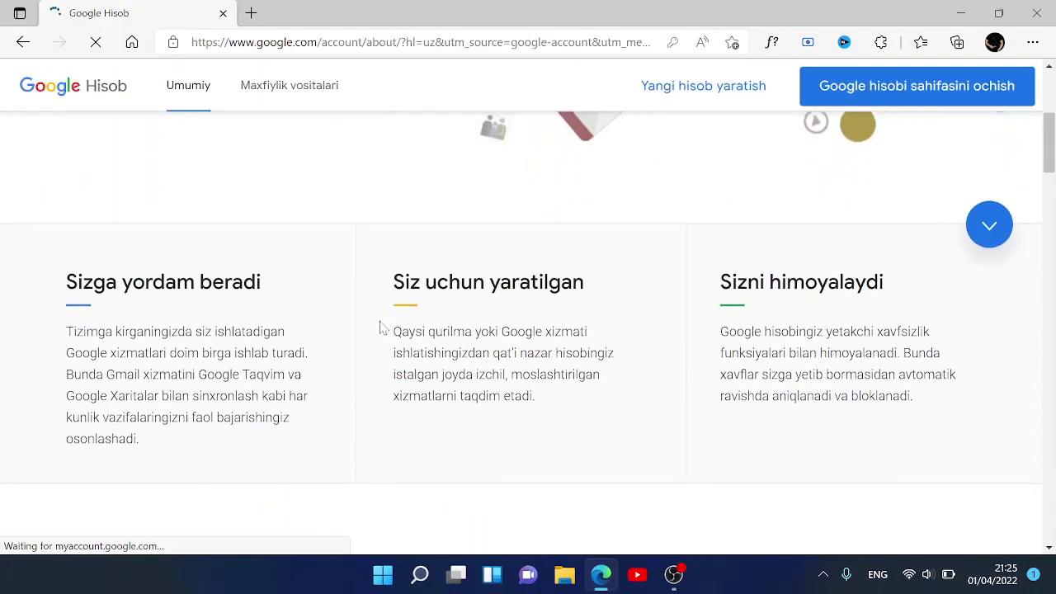
scroll(382, 328, "down", 7)
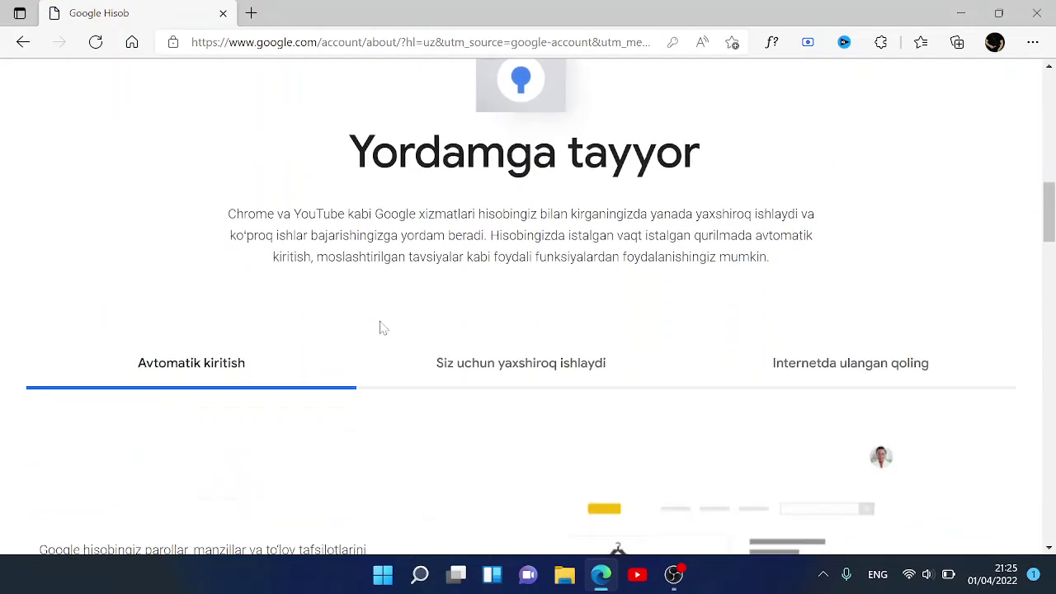
scroll(382, 329, "down", 6)
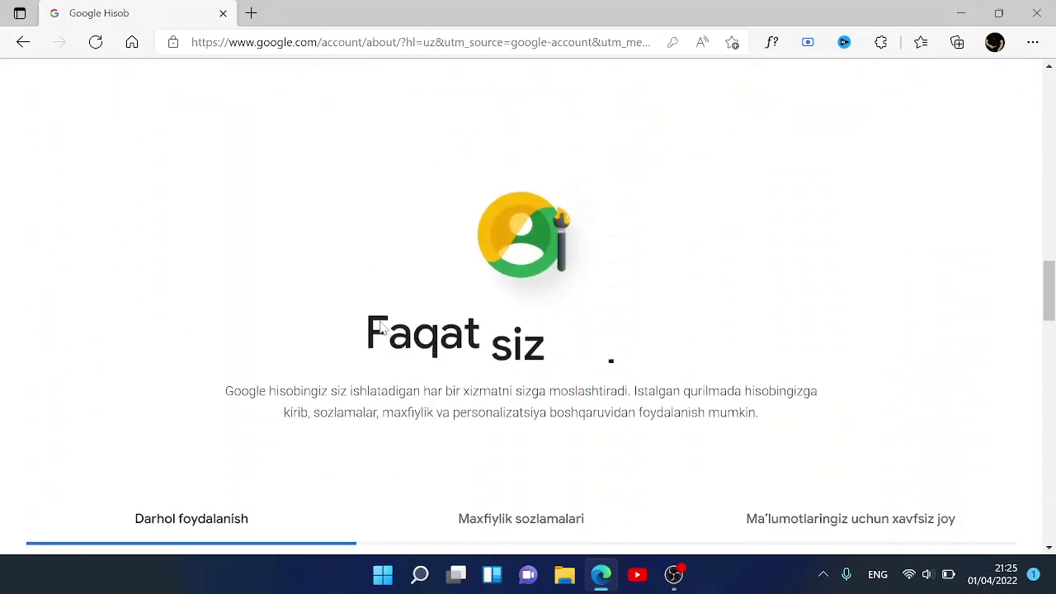
scroll(382, 328, "down", 7)
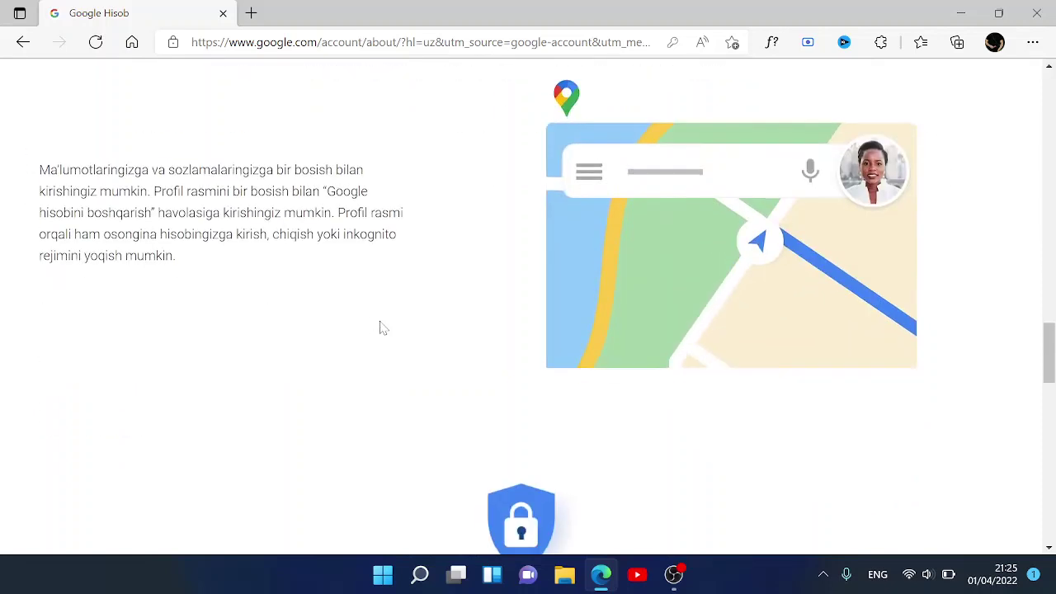
scroll(382, 328, "down", 7)
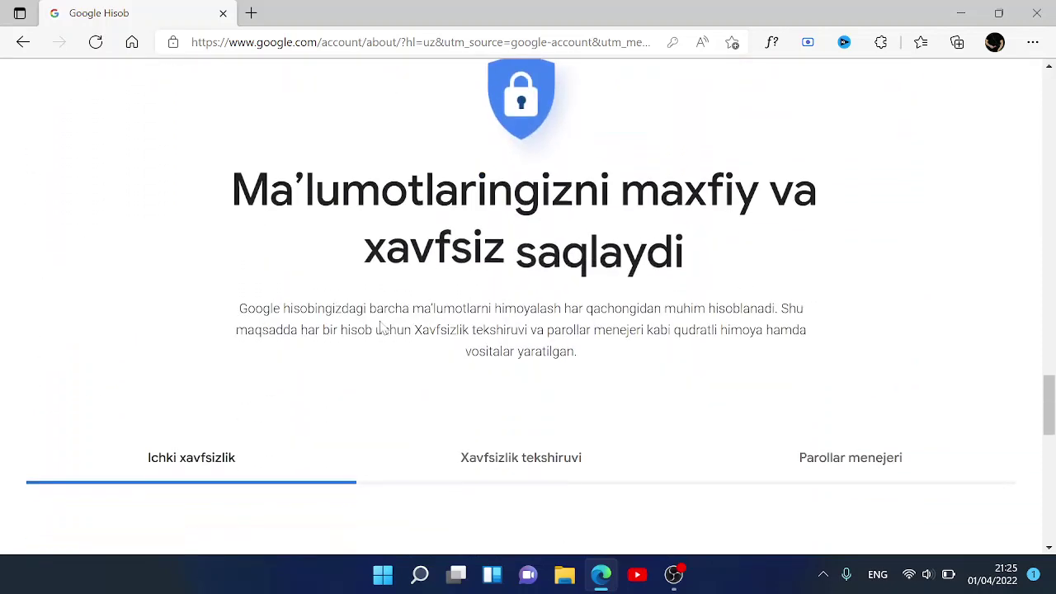
scroll(382, 328, "down", 8)
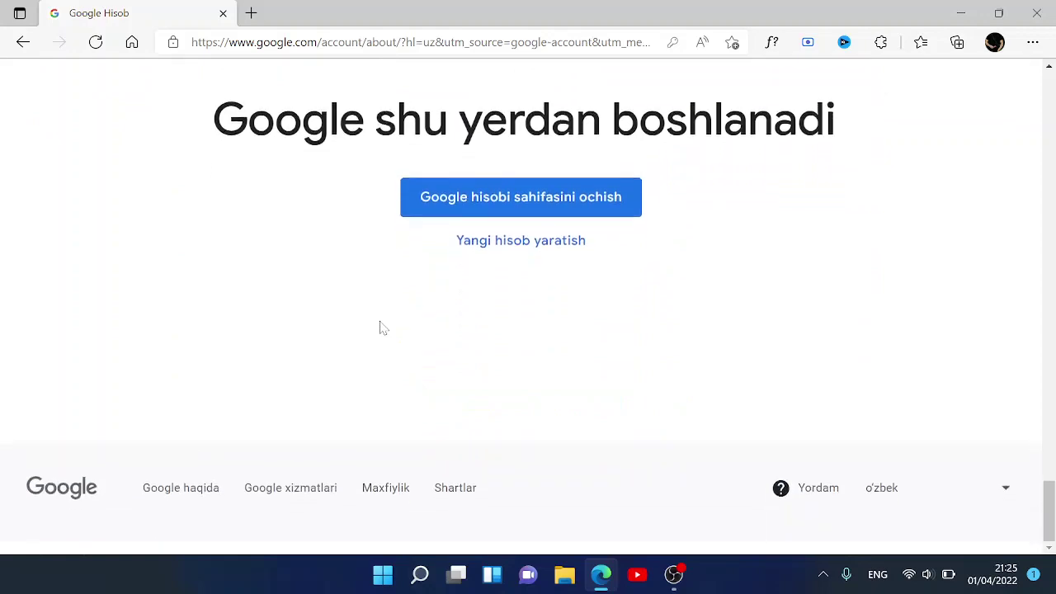
- Scroll back up the Haqida page and return to the Google account home page
scroll(382, 328, "up", 8)
scroll(382, 329, "up", 8)
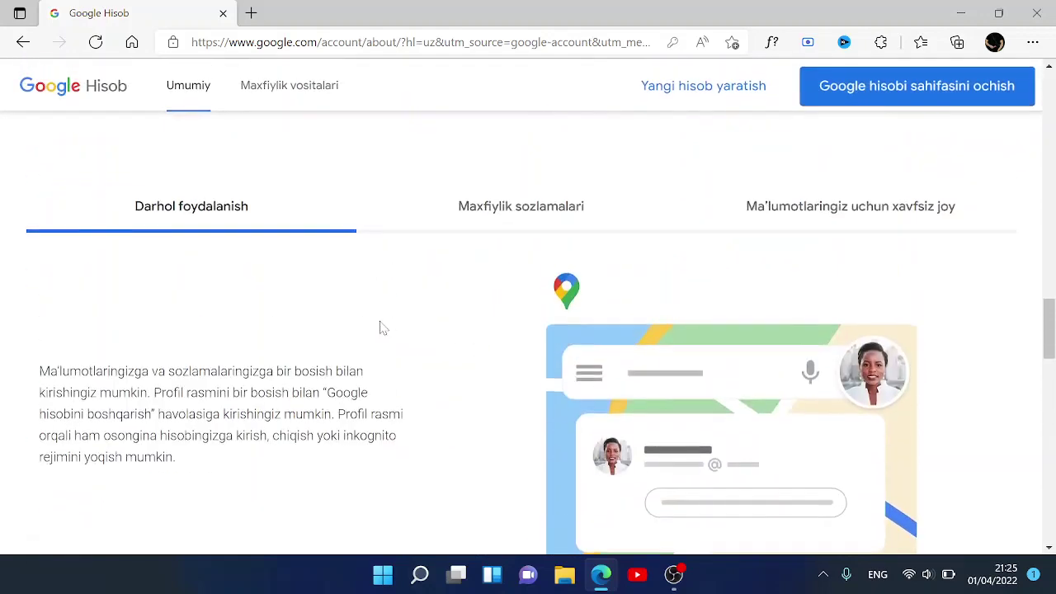
scroll(382, 329, "up", 6)
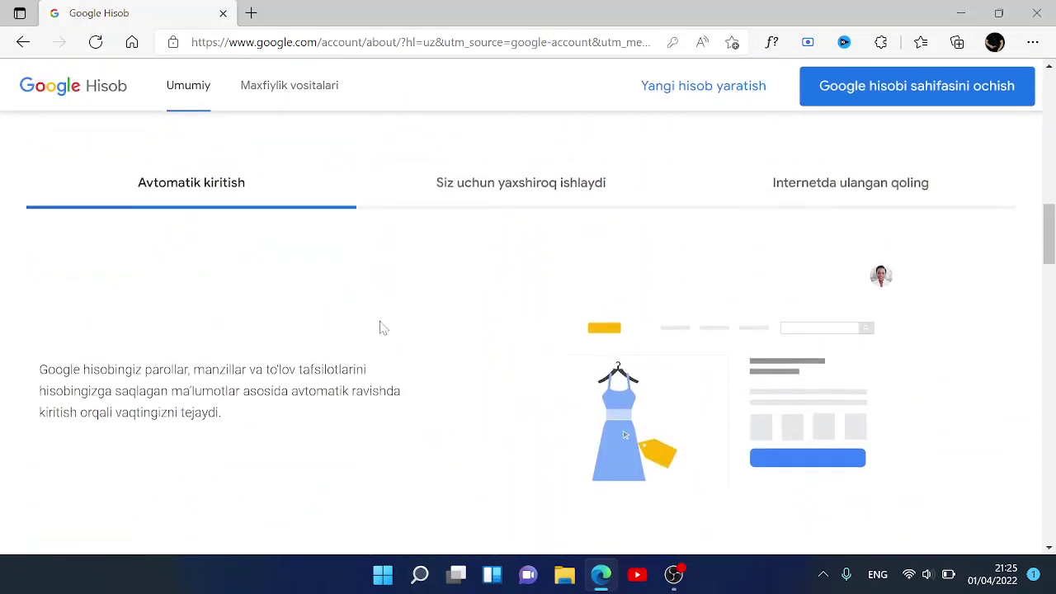
scroll(382, 328, "up", 8)
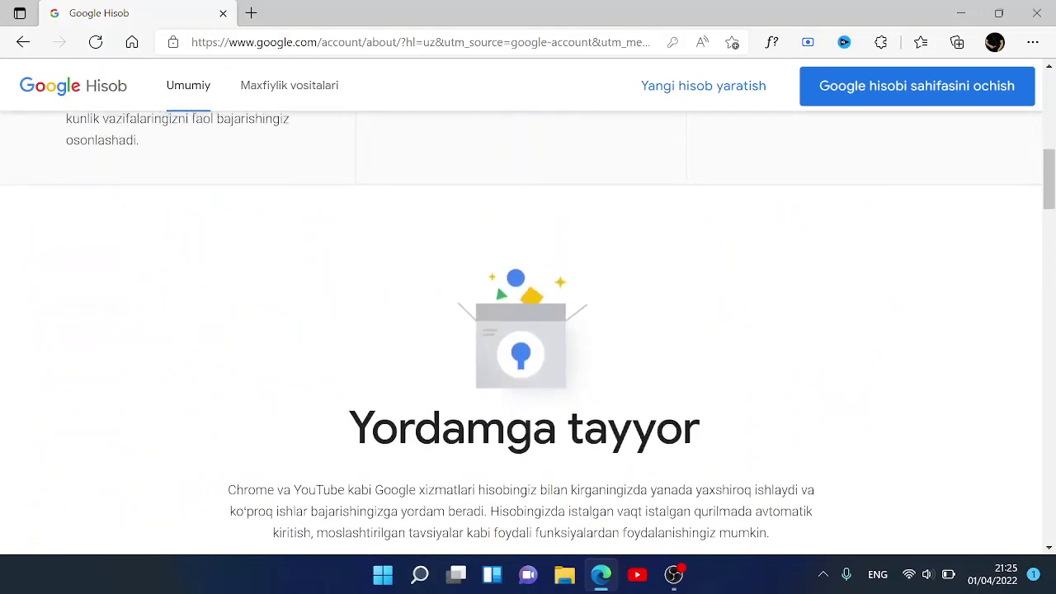
scroll(381, 327, "up", 3)
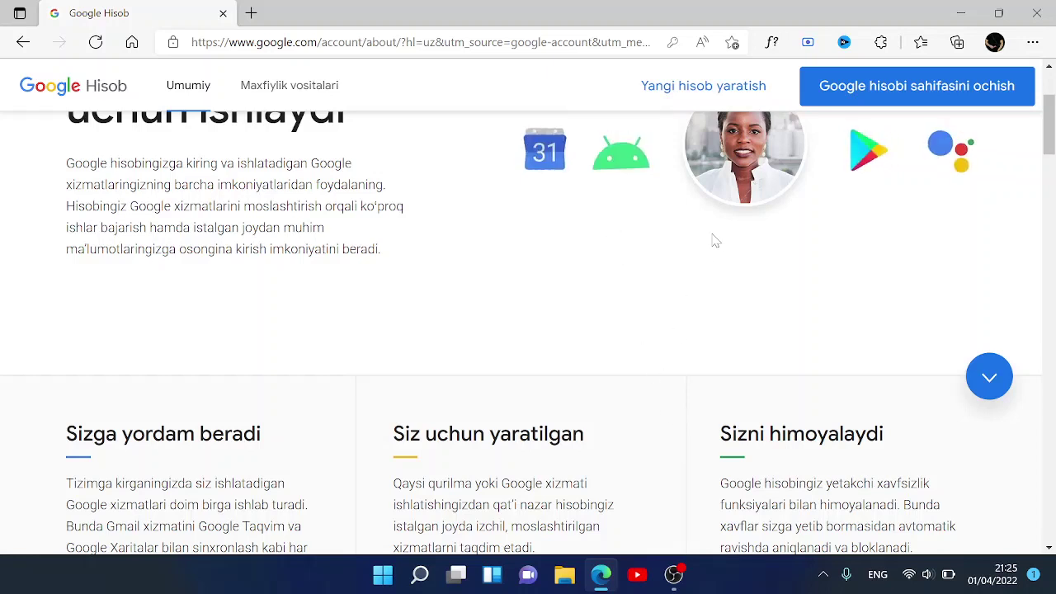
scroll(714, 240, "up", 1)
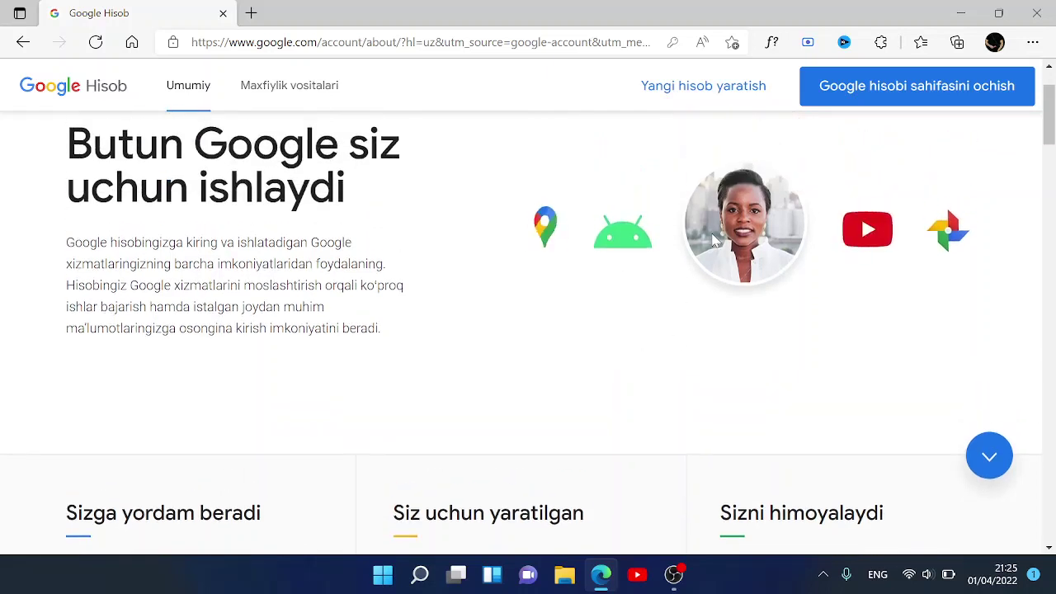
scroll(715, 240, "up", 2)
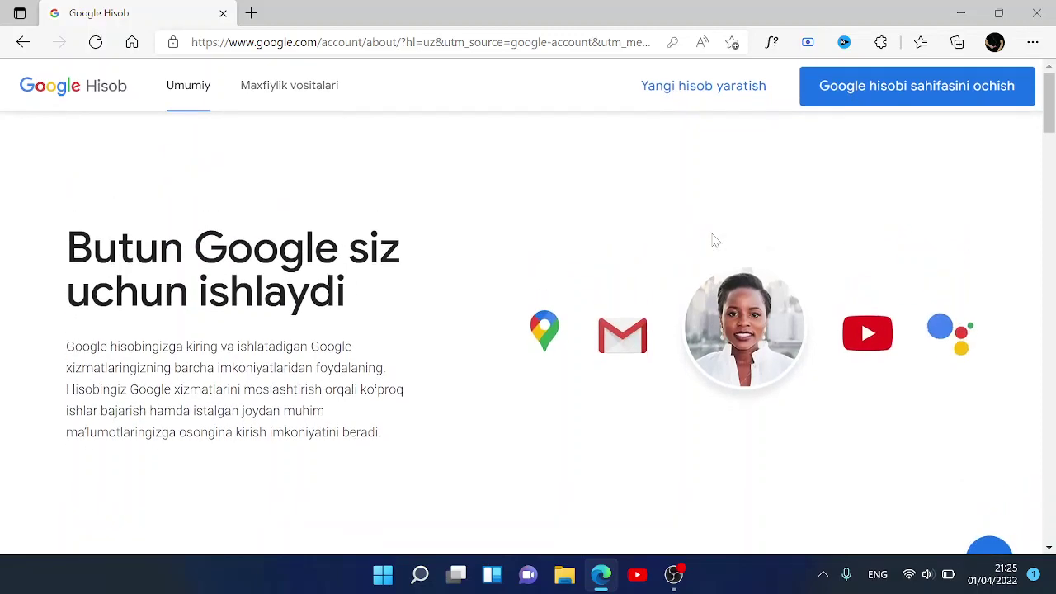
scroll(715, 240, "down", 10)
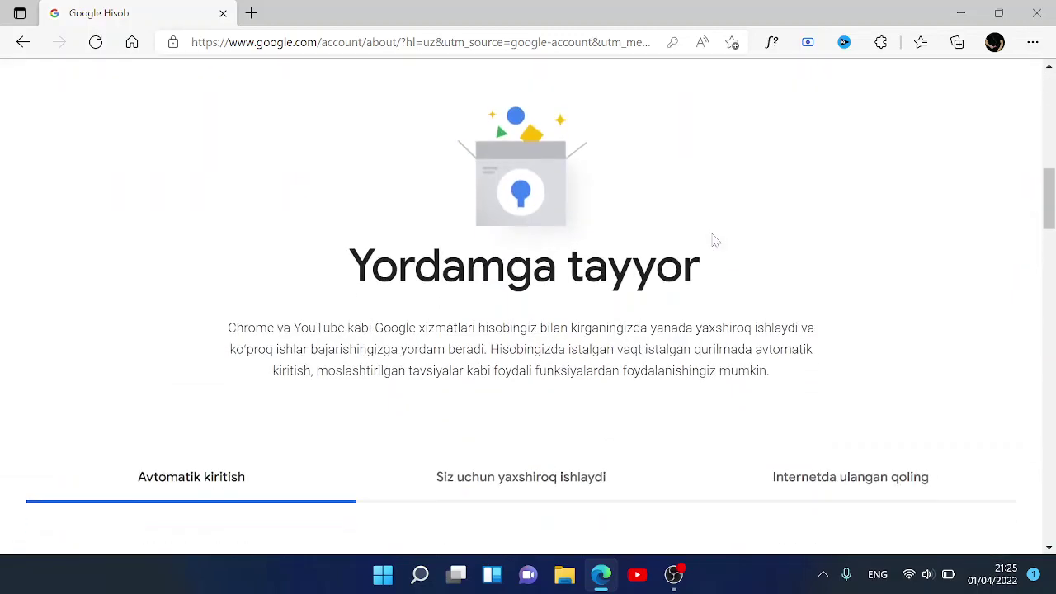
scroll(714, 240, "down", 2)
scroll(714, 241, "up", 12)
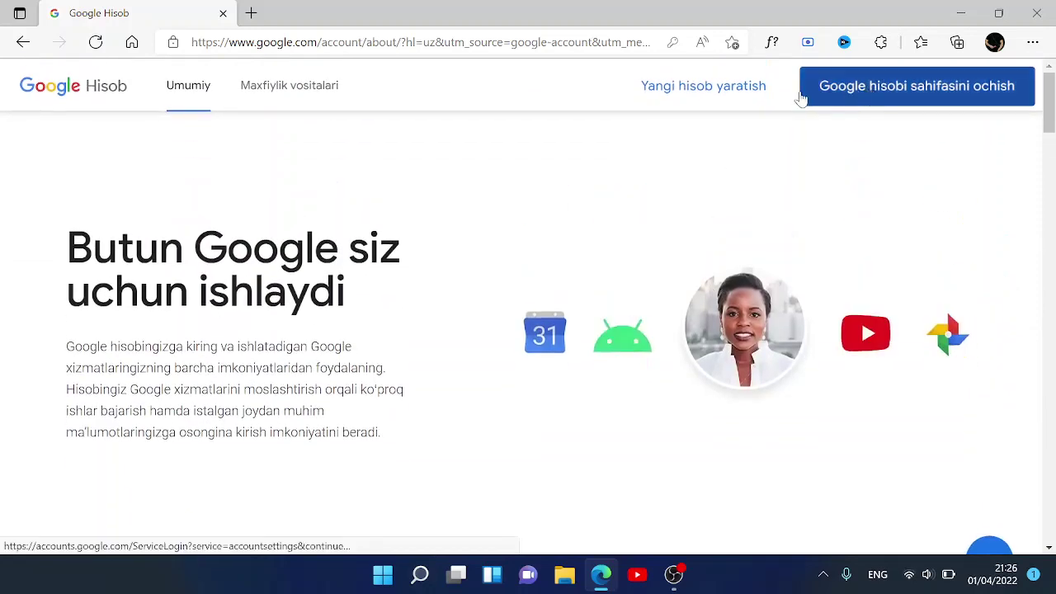
left_click(835, 89)
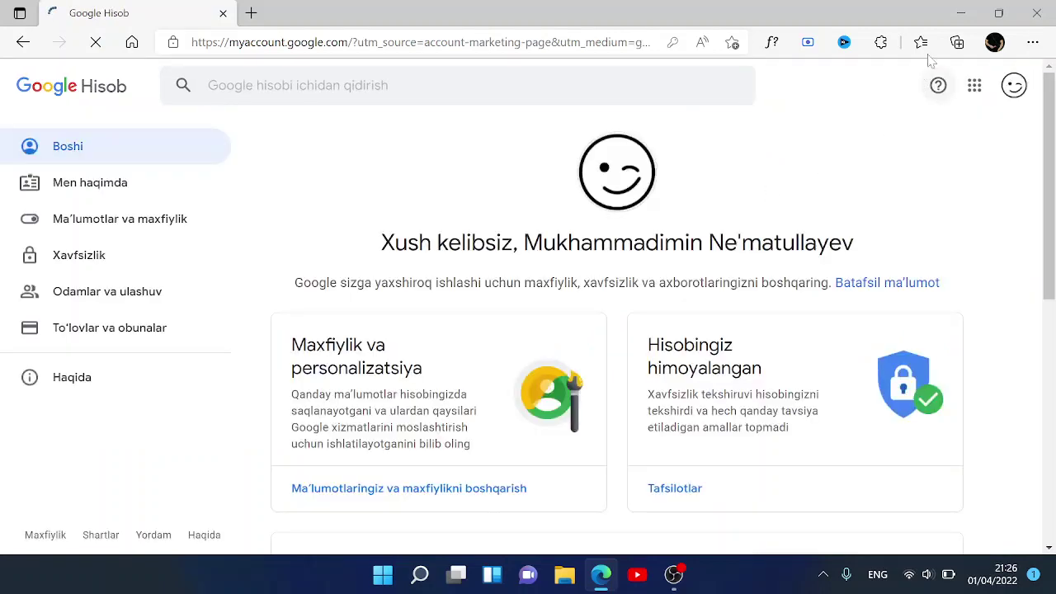
- Minimize Edge and refresh the Windows desktop
left_click(961, 13)
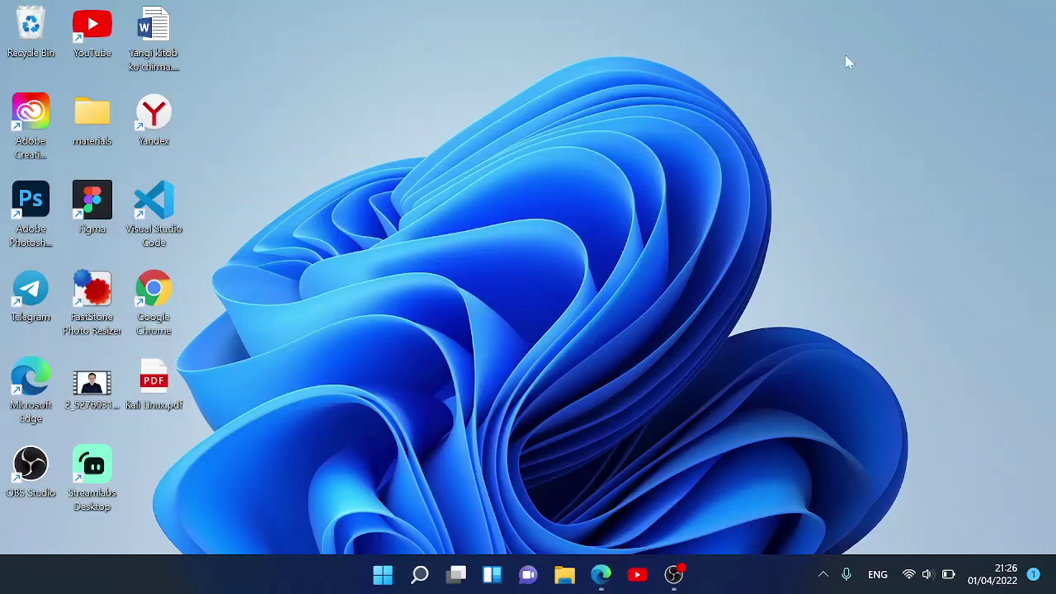
right_click(564, 187)
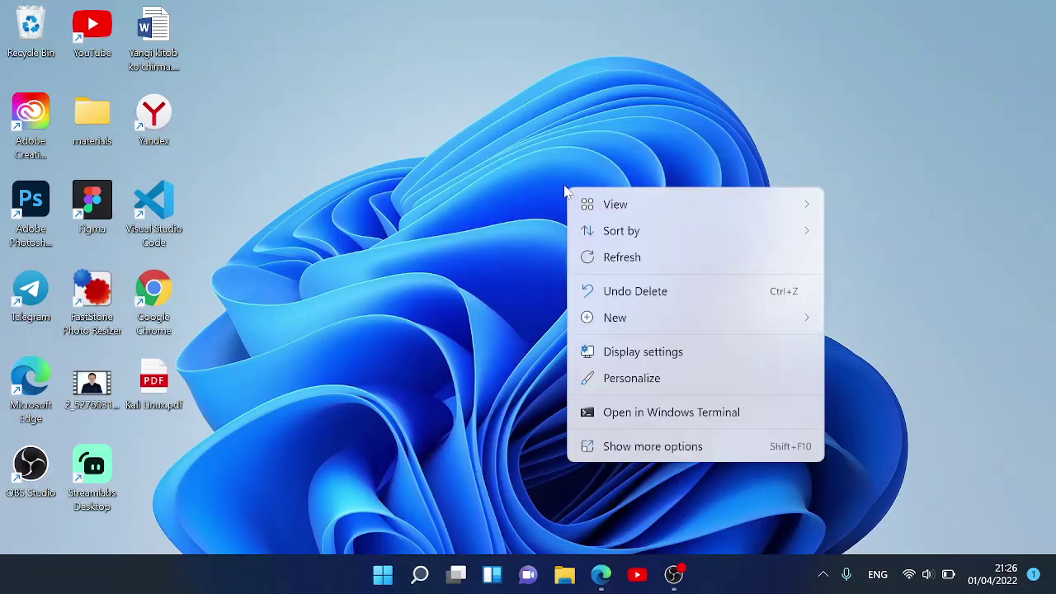
left_click(644, 258)
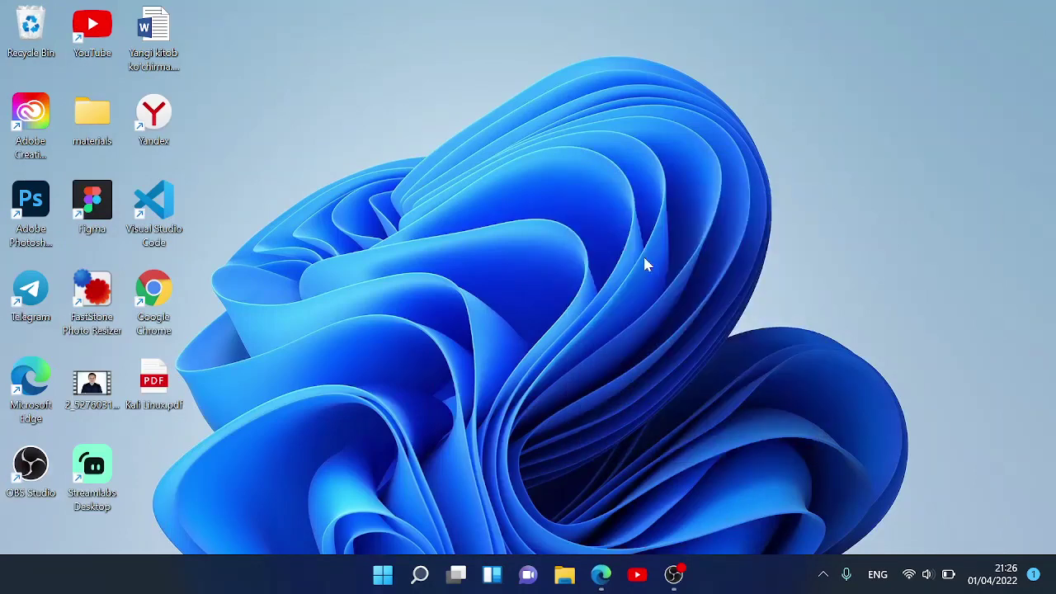